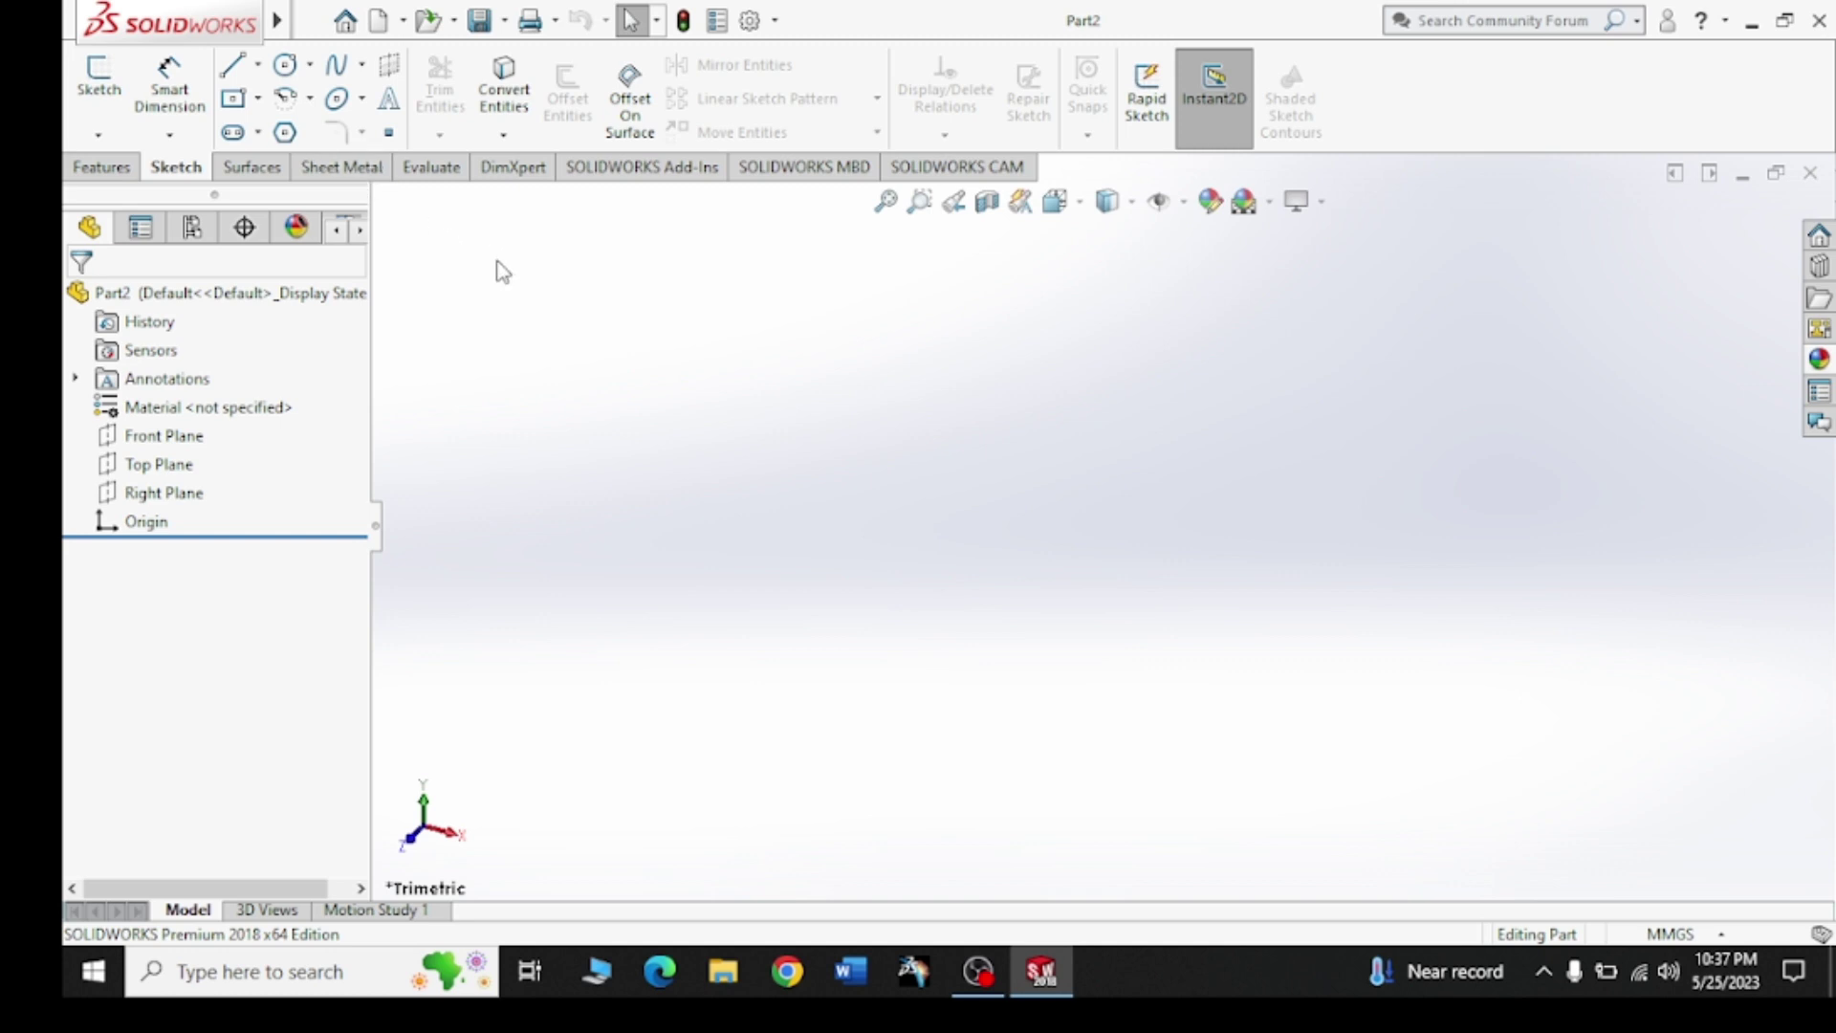
# Preview the arc and ellipse tool lists, then view the Front Plane head-on
pyautogui.click(310, 99)
pyautogui.click(363, 100)
pyautogui.click(195, 452)
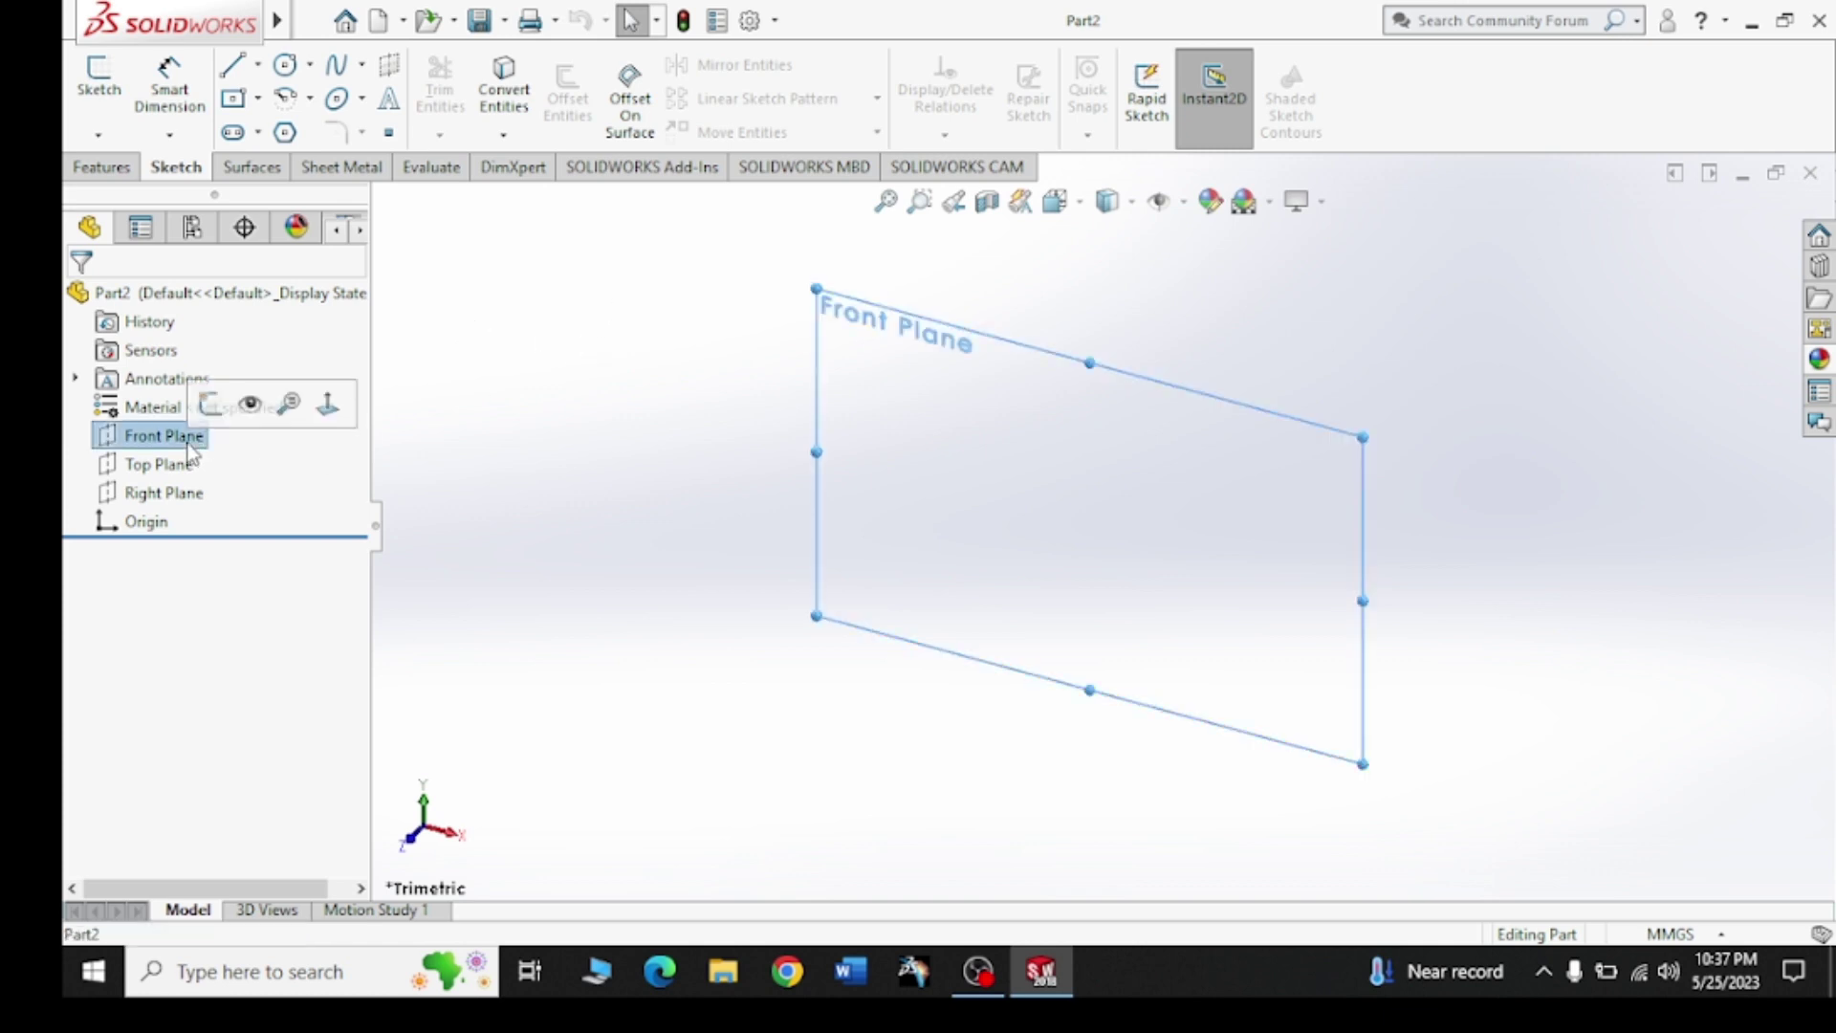
pyautogui.click(328, 405)
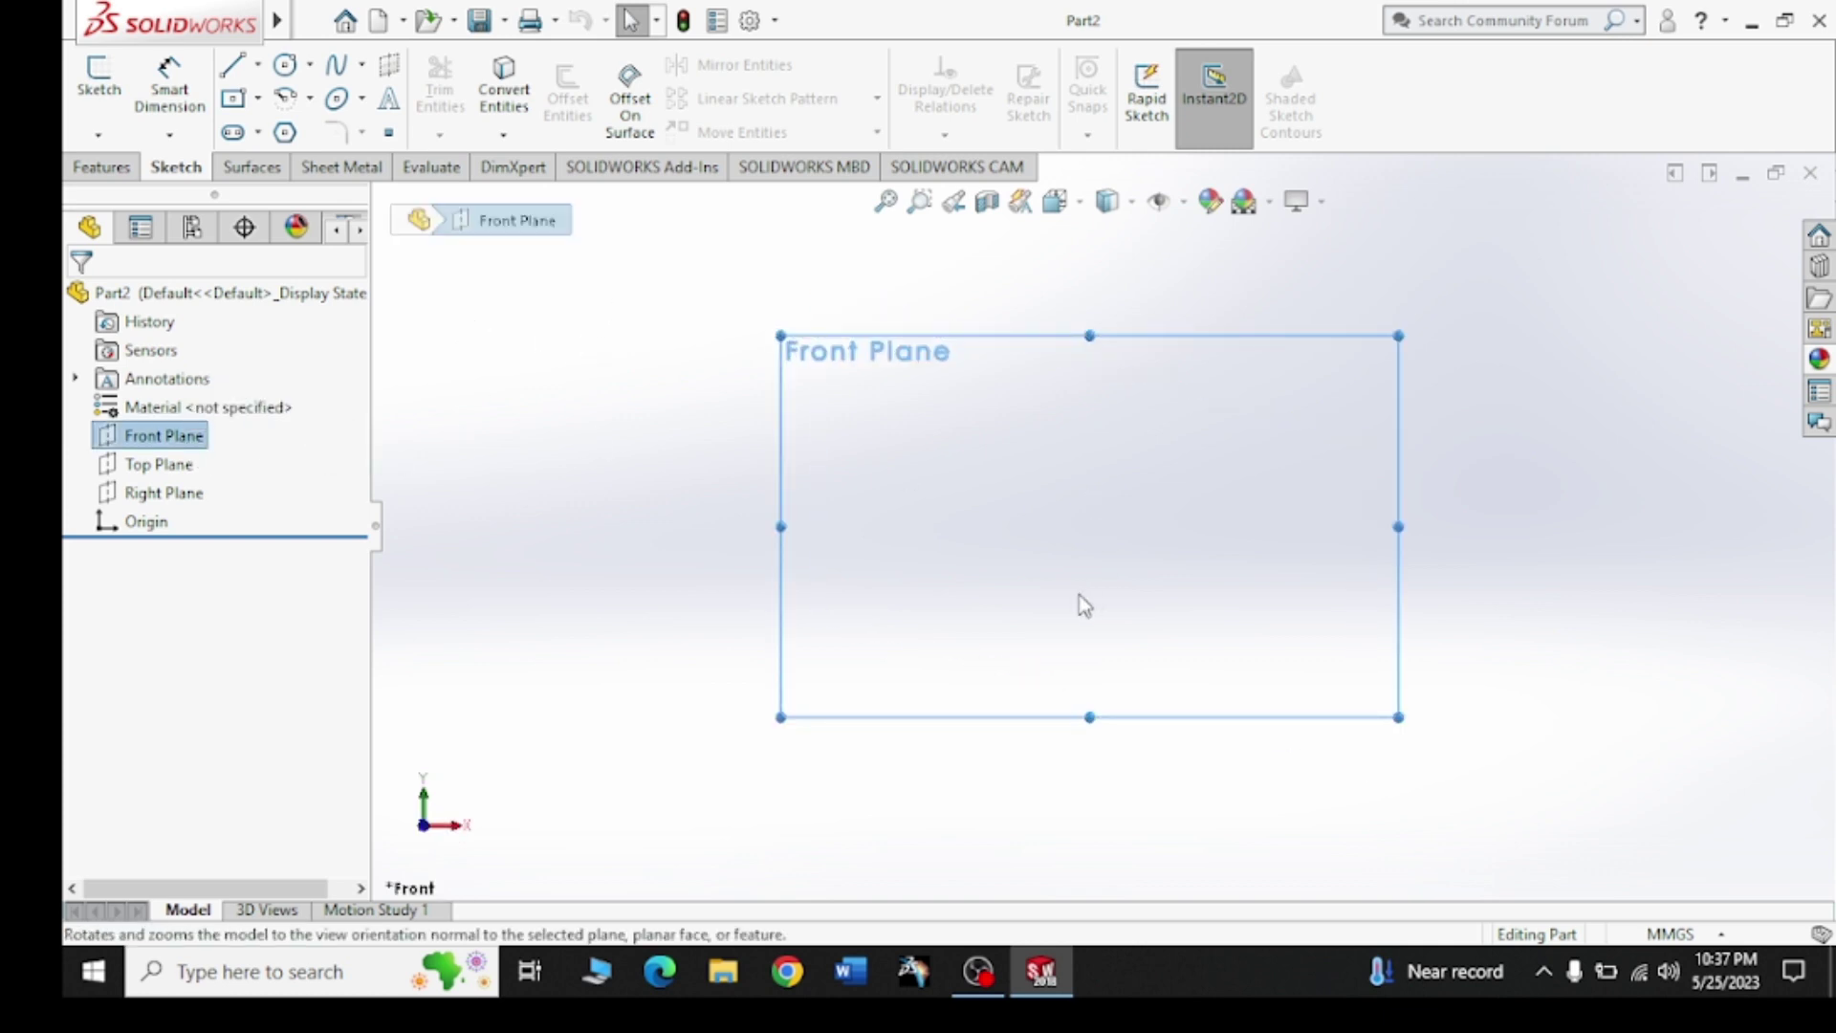
# Draw a line about 59 mm up from the origin and make it Vertical
pyautogui.click(235, 67)
pyautogui.click(1090, 525)
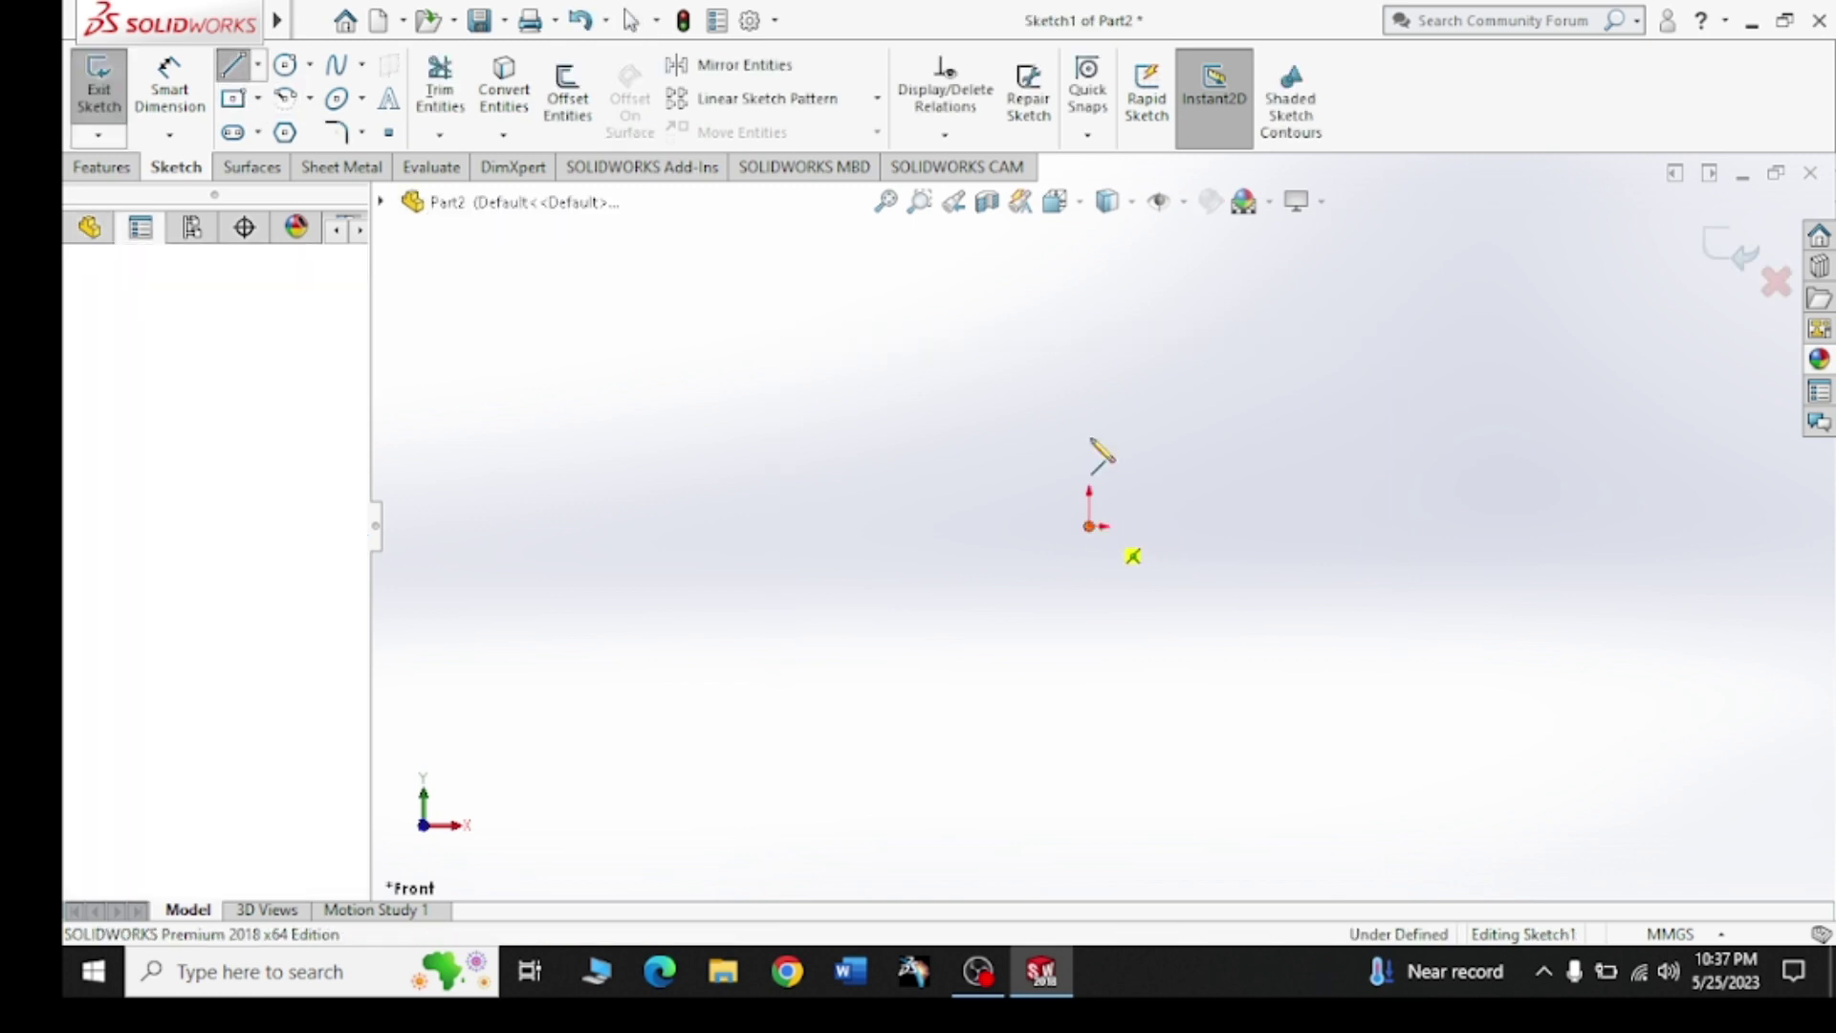
pyautogui.click(1082, 323)
pyautogui.press('Escape')
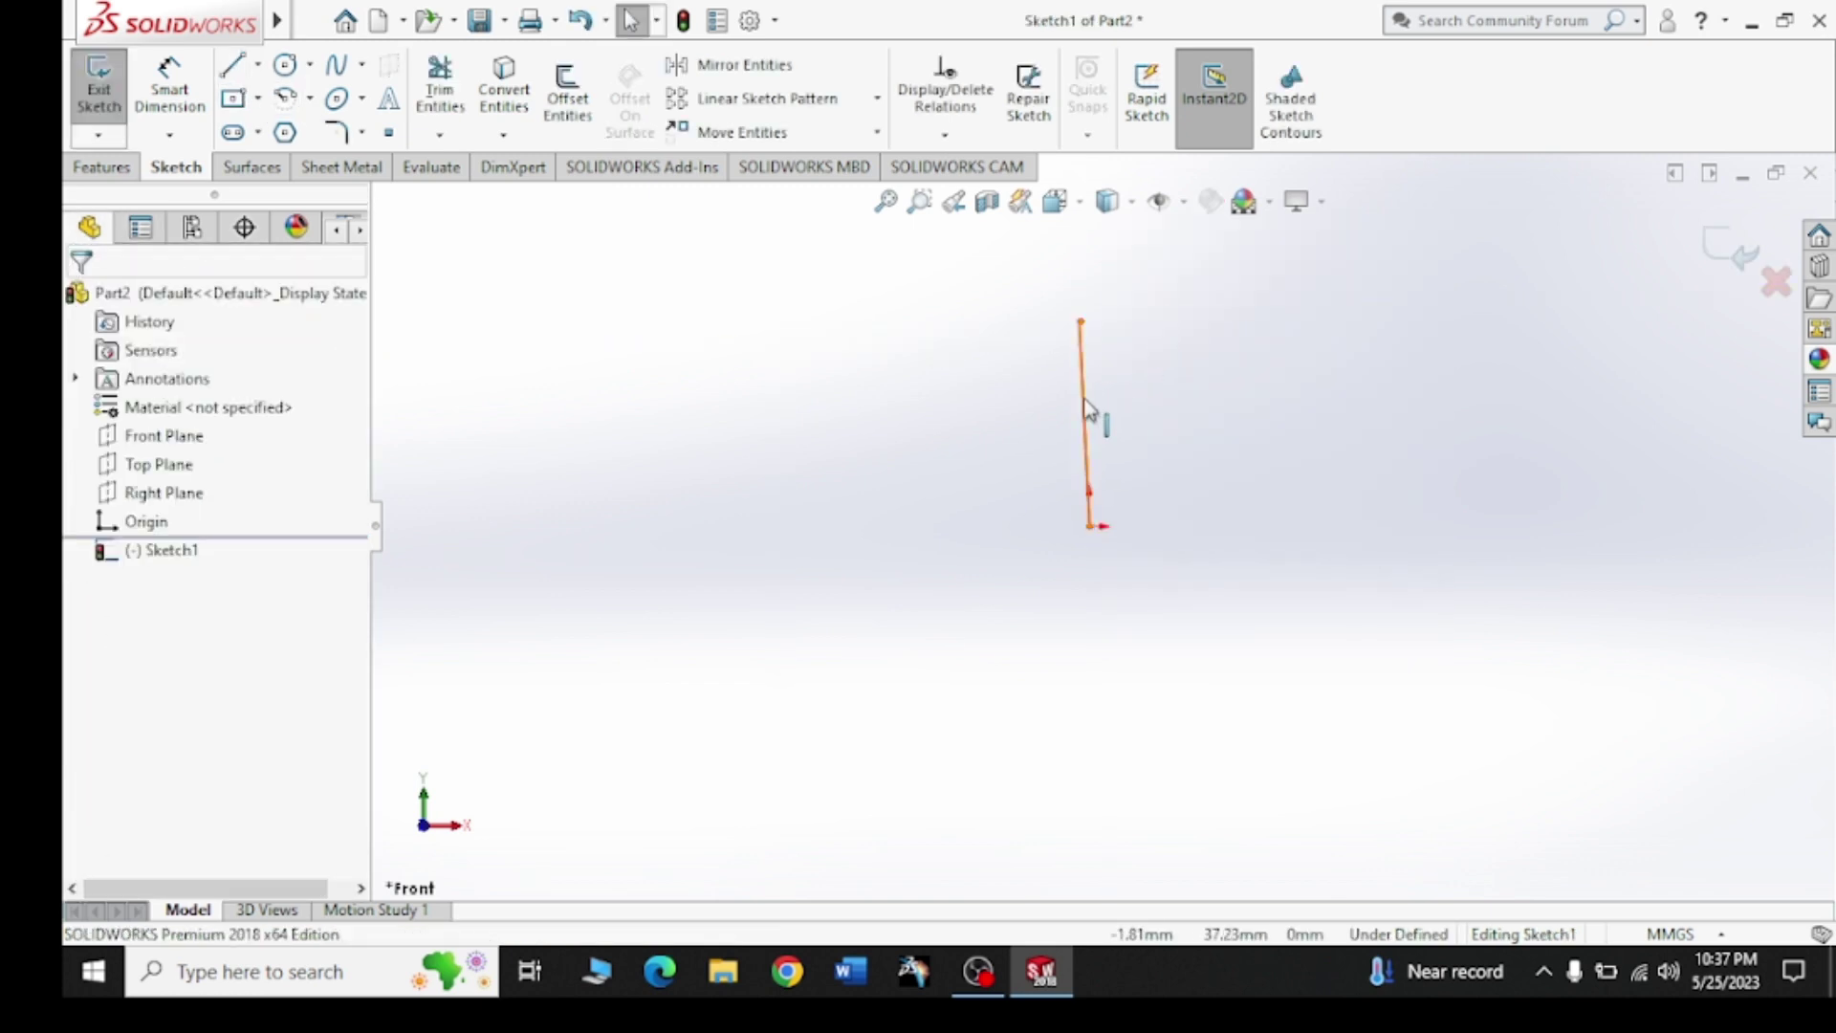
pyautogui.click(1086, 430)
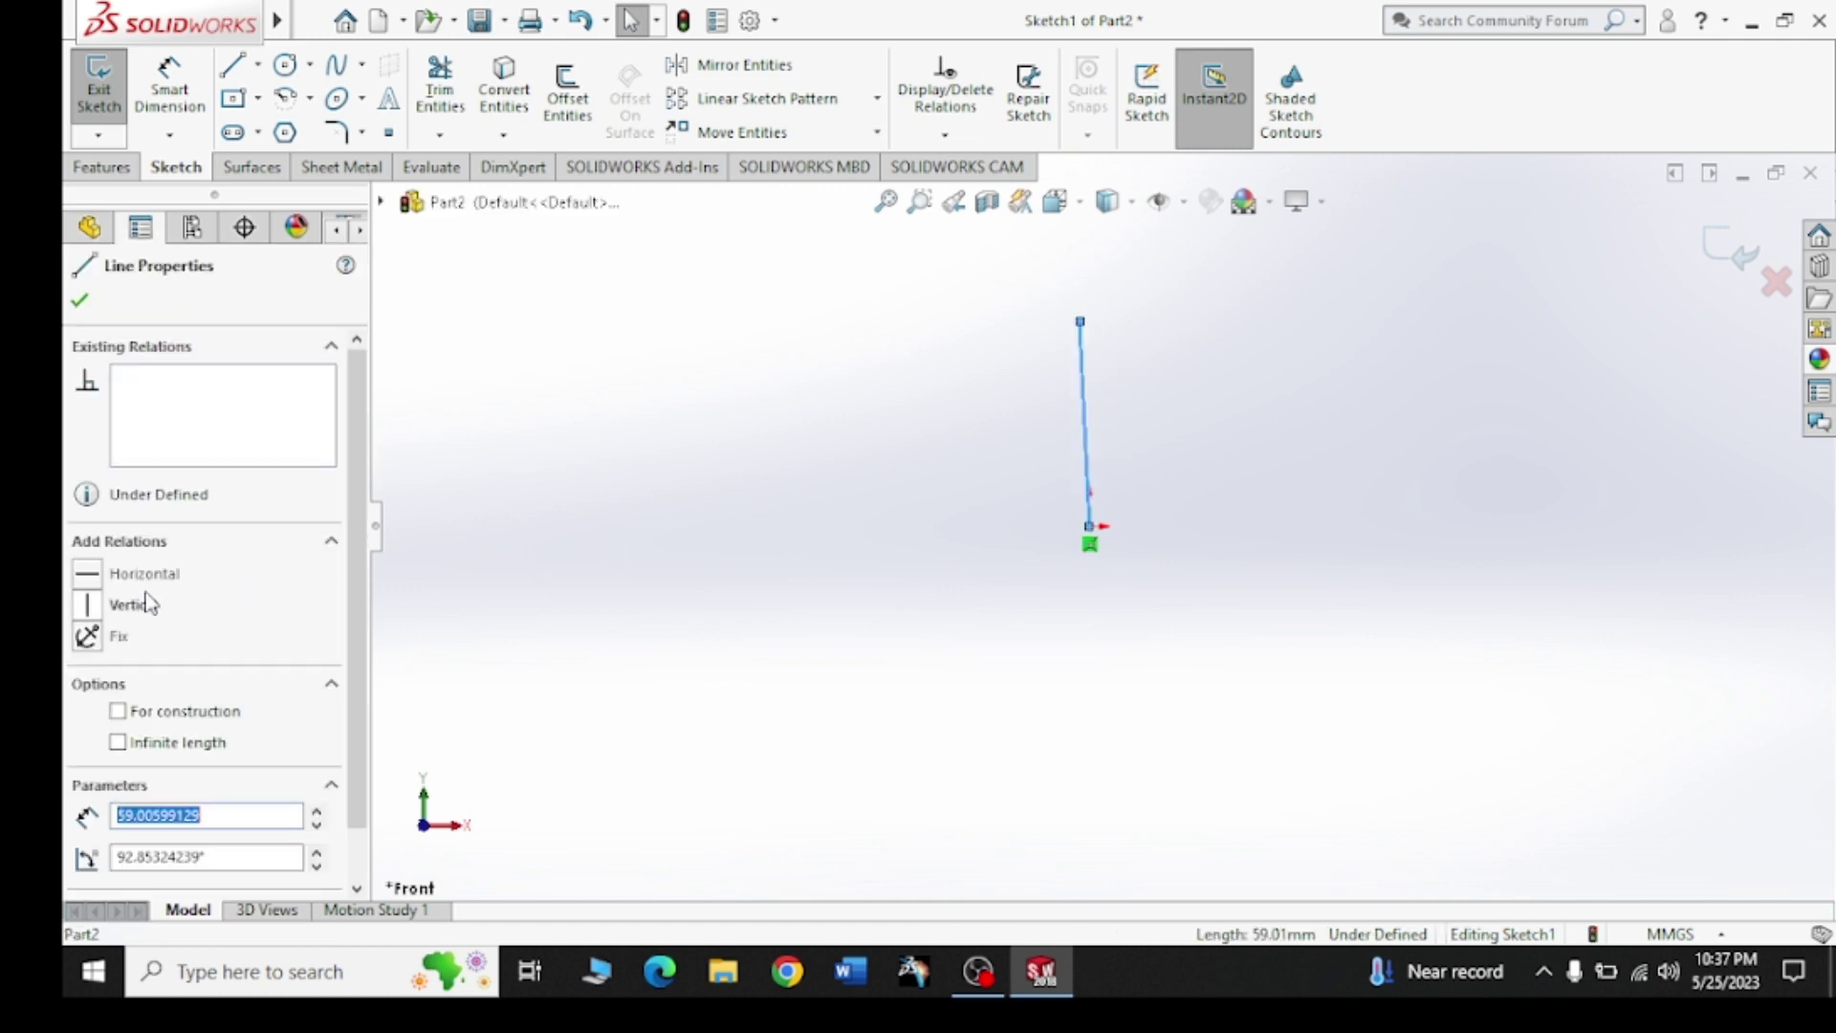
pyautogui.click(96, 607)
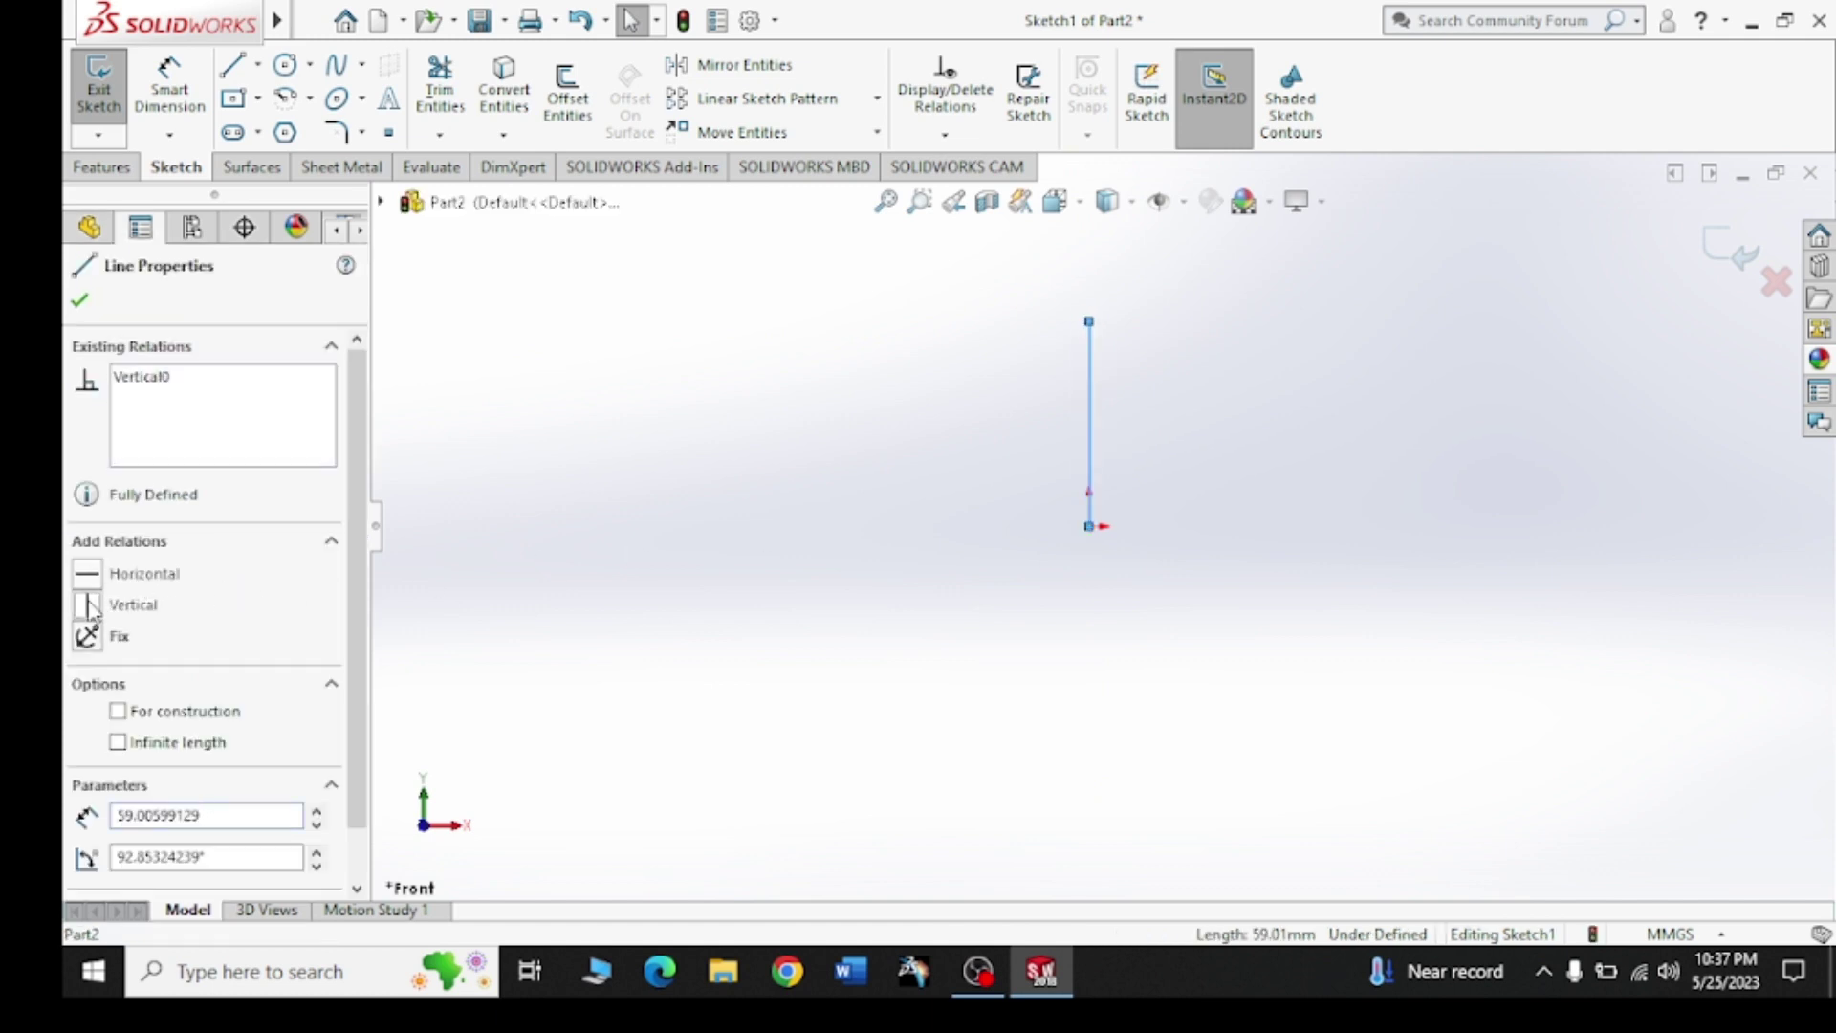
pyautogui.click(81, 304)
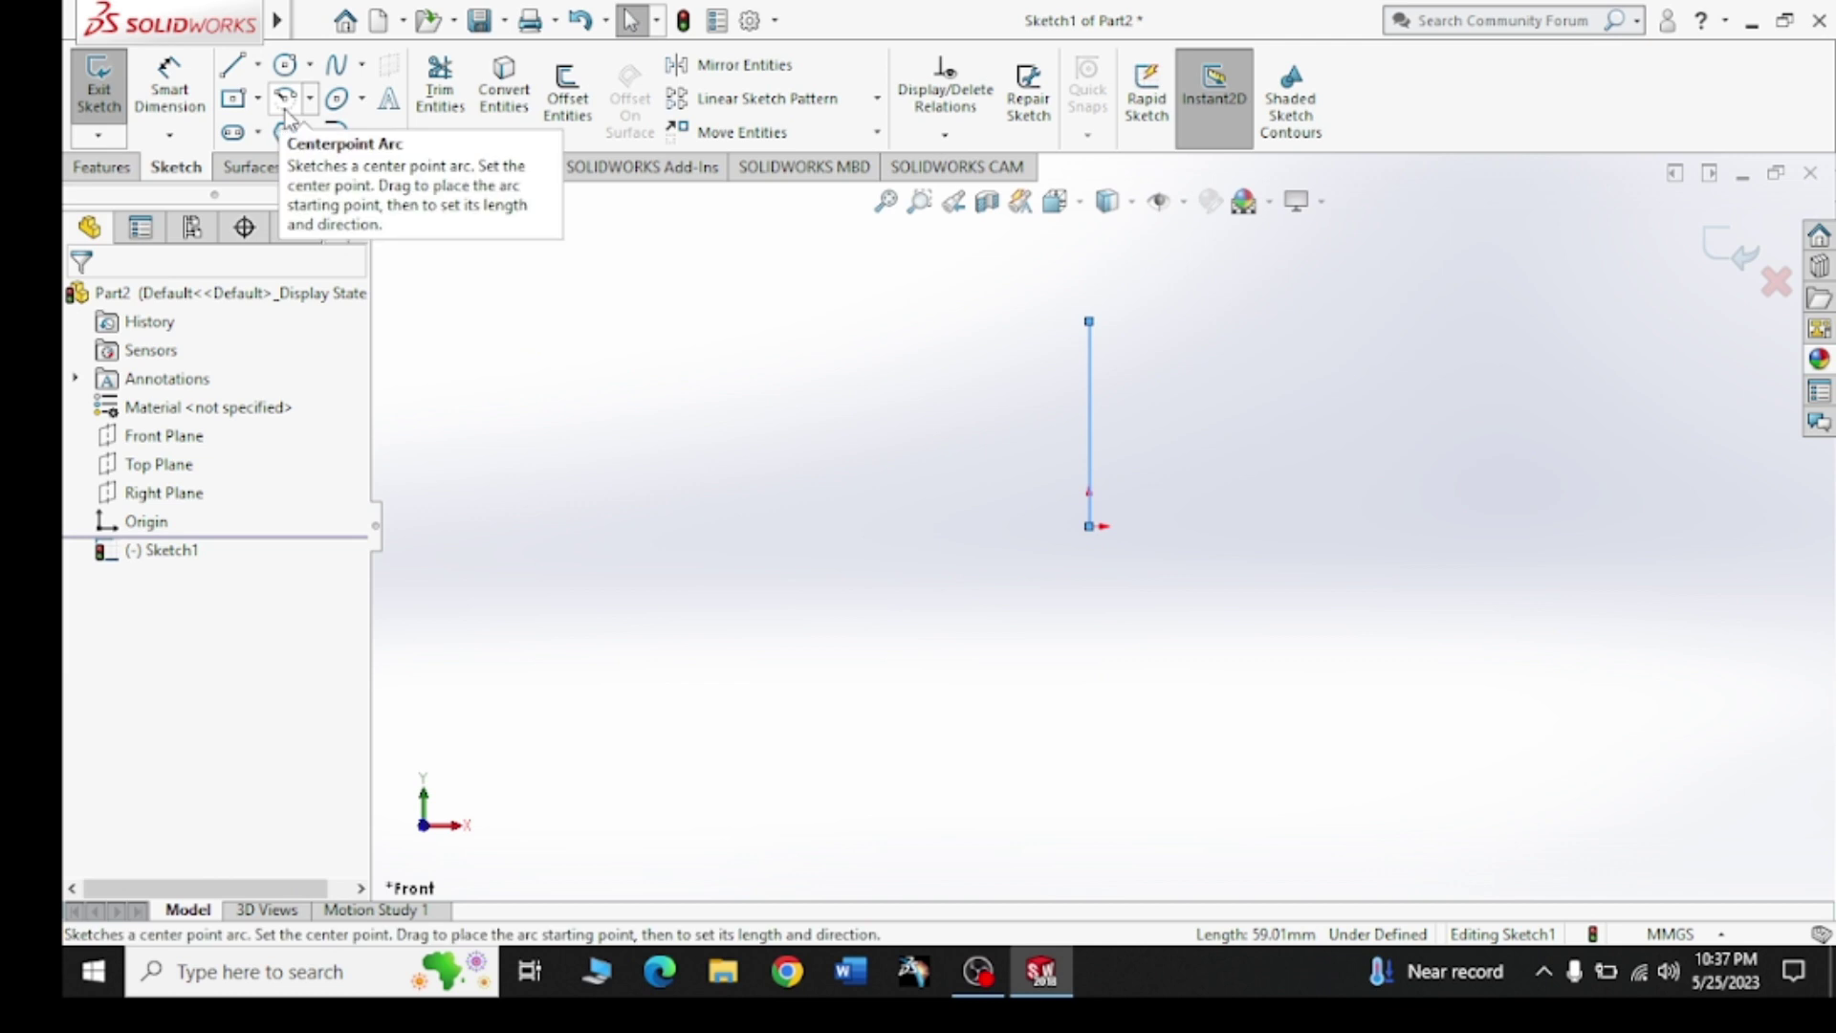
# Draw a centrepoint arc at the origin sweeping left from the line's top
pyautogui.click(310, 101)
pyautogui.click(354, 132)
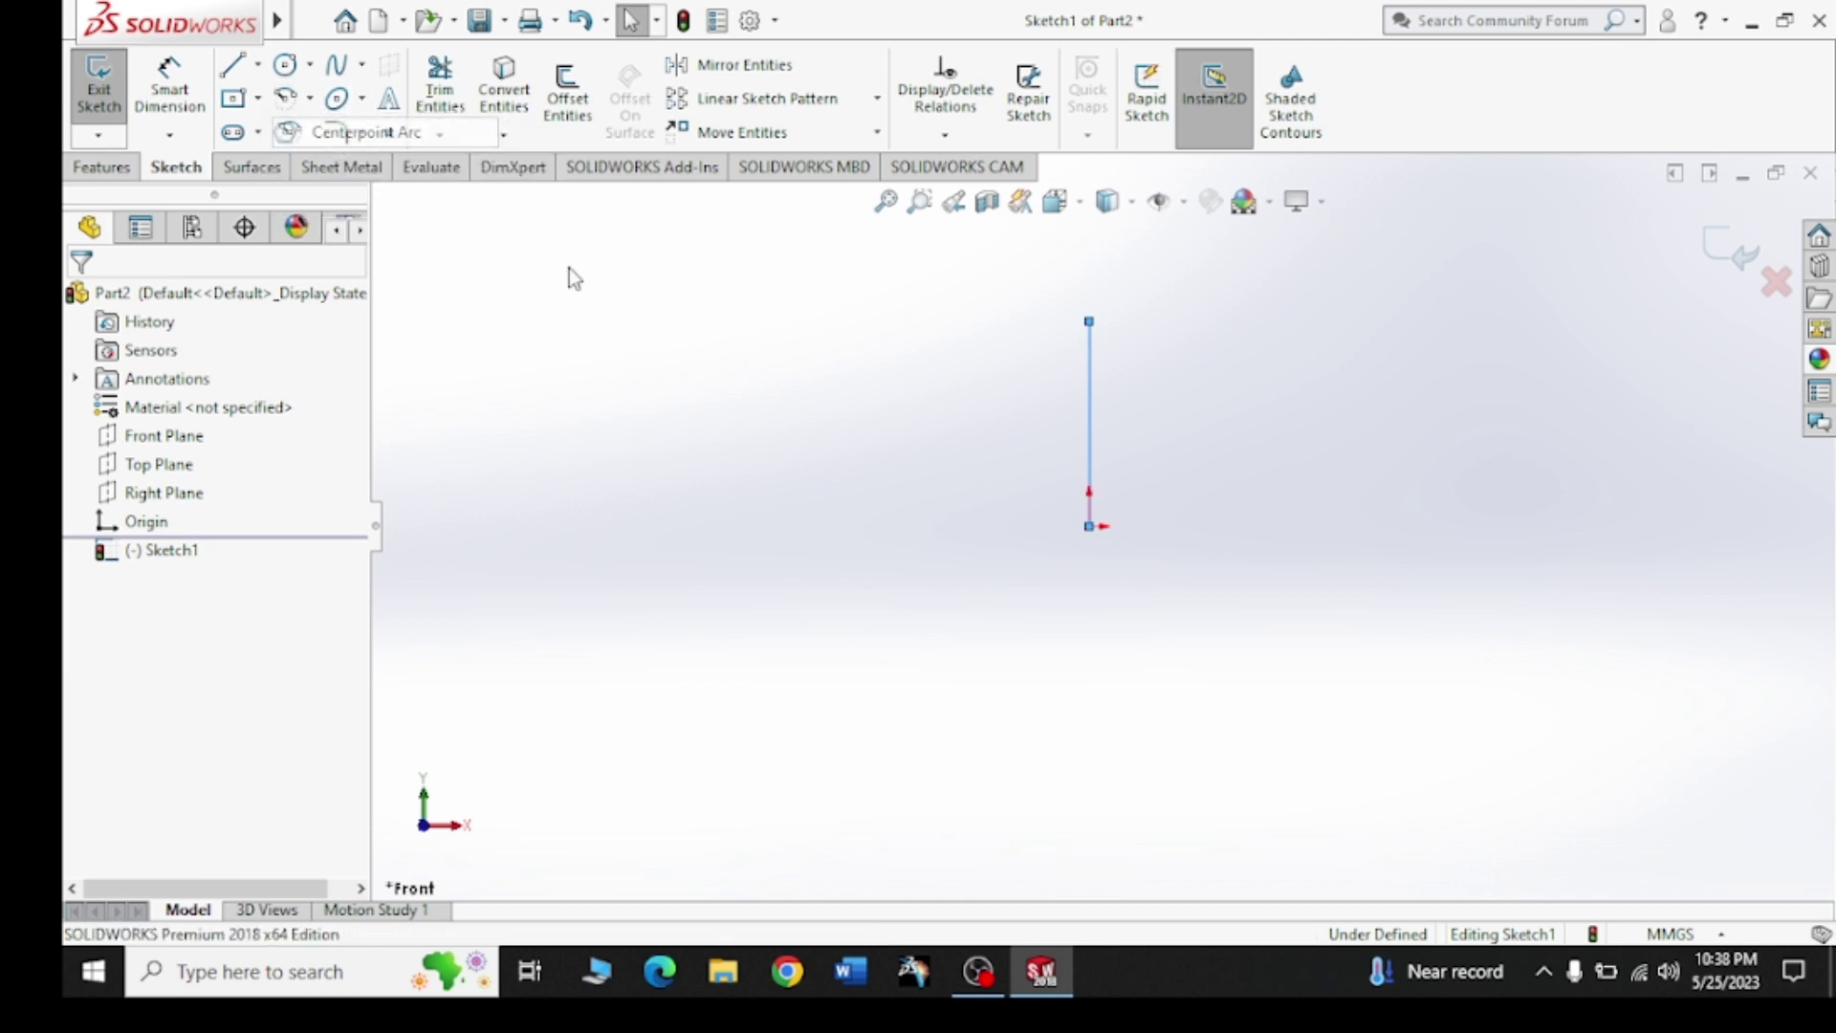
pyautogui.click(1090, 526)
pyautogui.click(1090, 322)
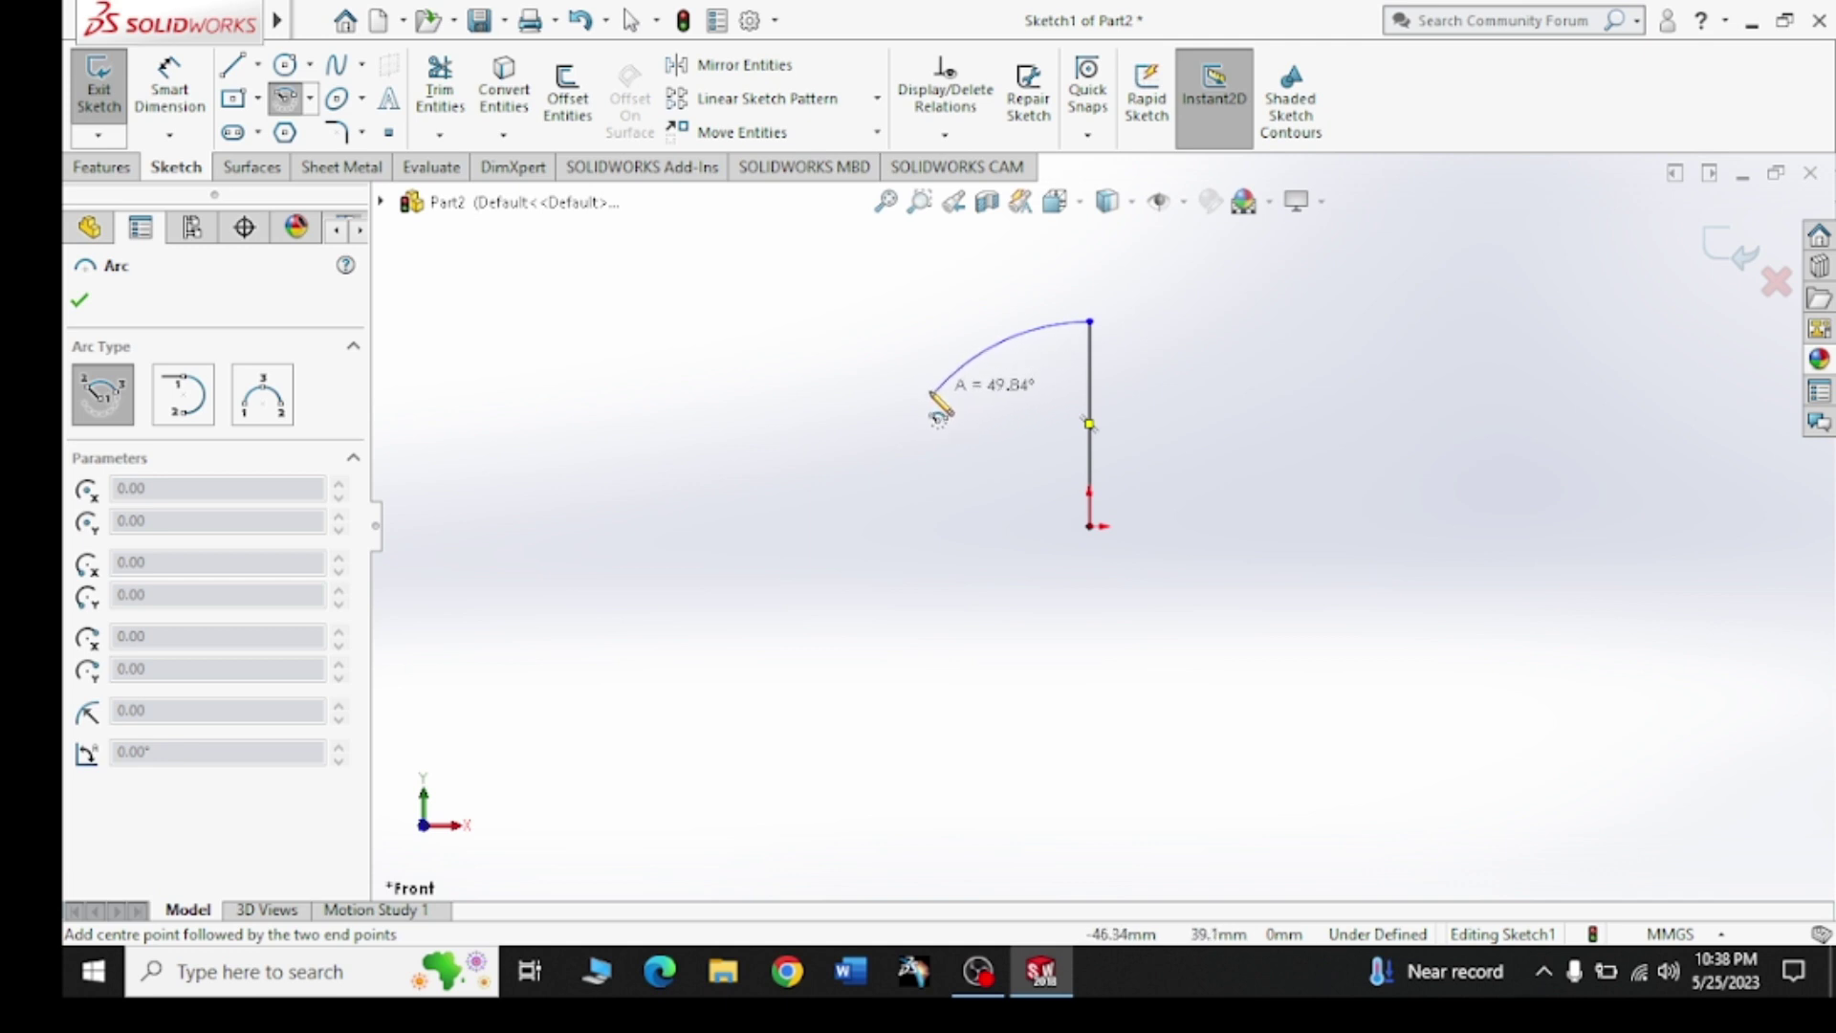
pyautogui.click(934, 394)
pyautogui.rightClick(719, 361)
pyautogui.click(734, 374)
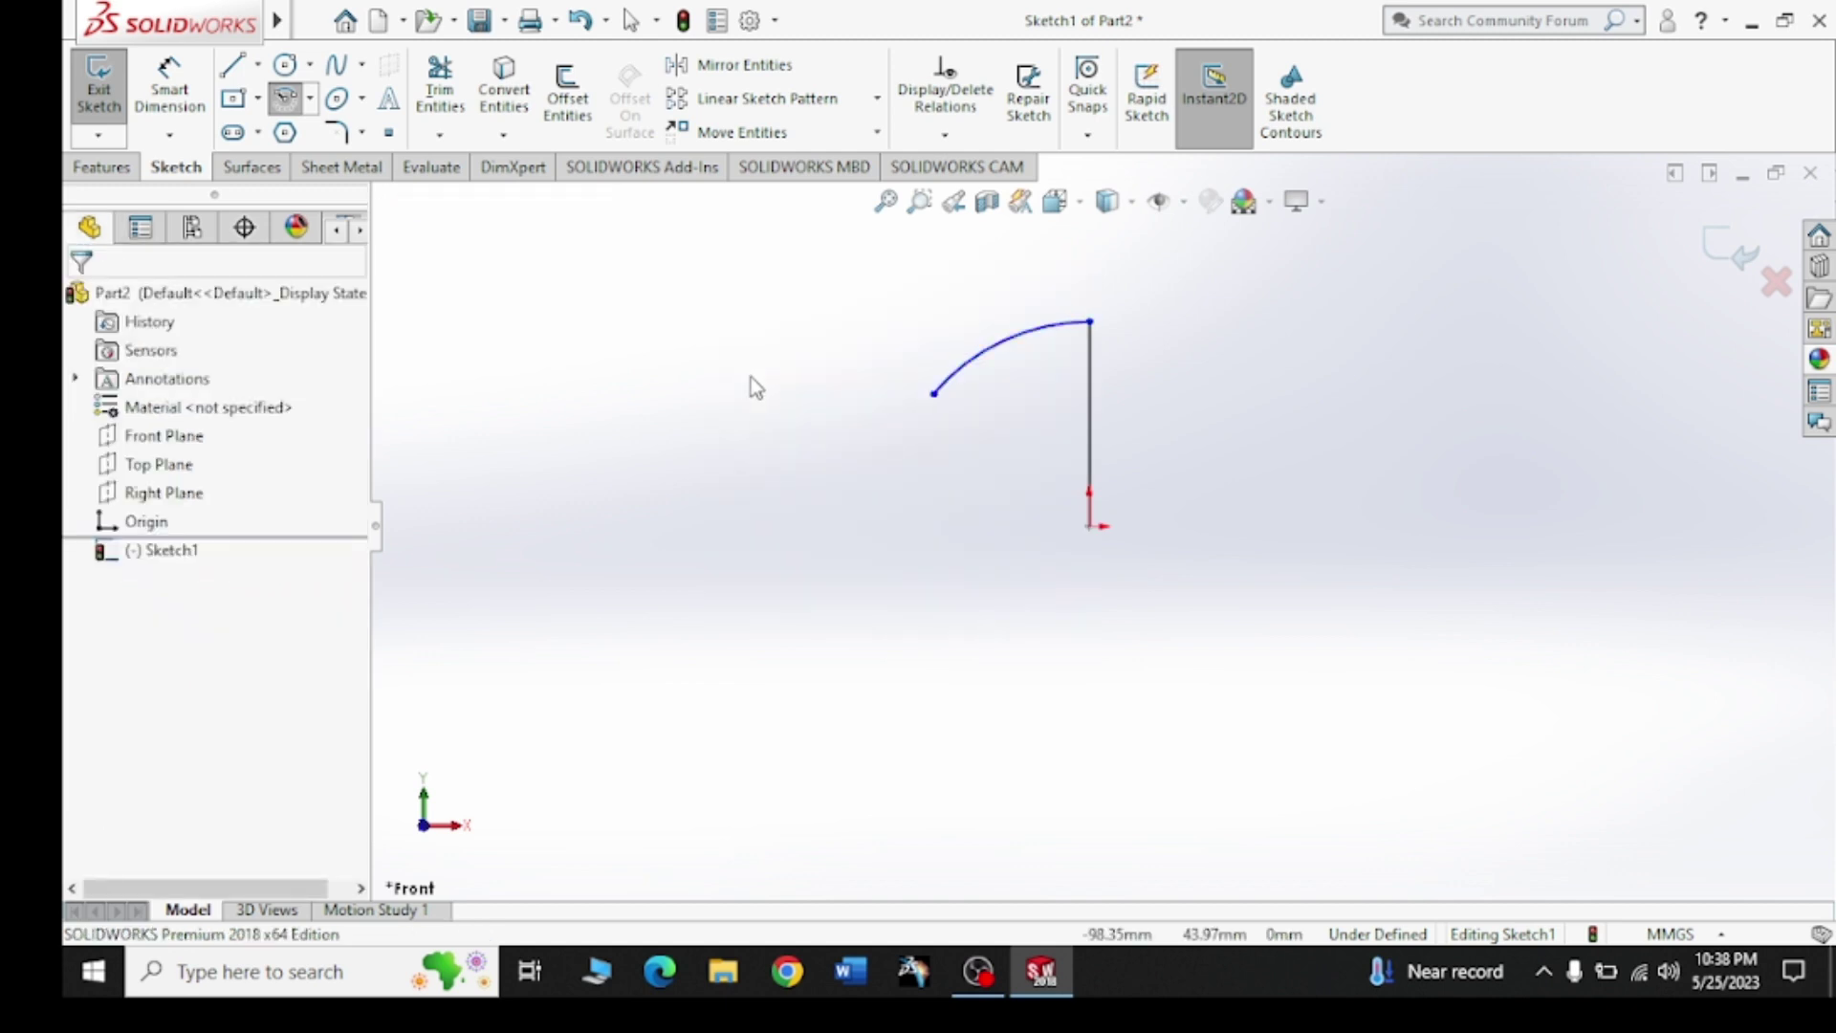
# Dimension the left arc's radius as 60 mm
pyautogui.click(169, 91)
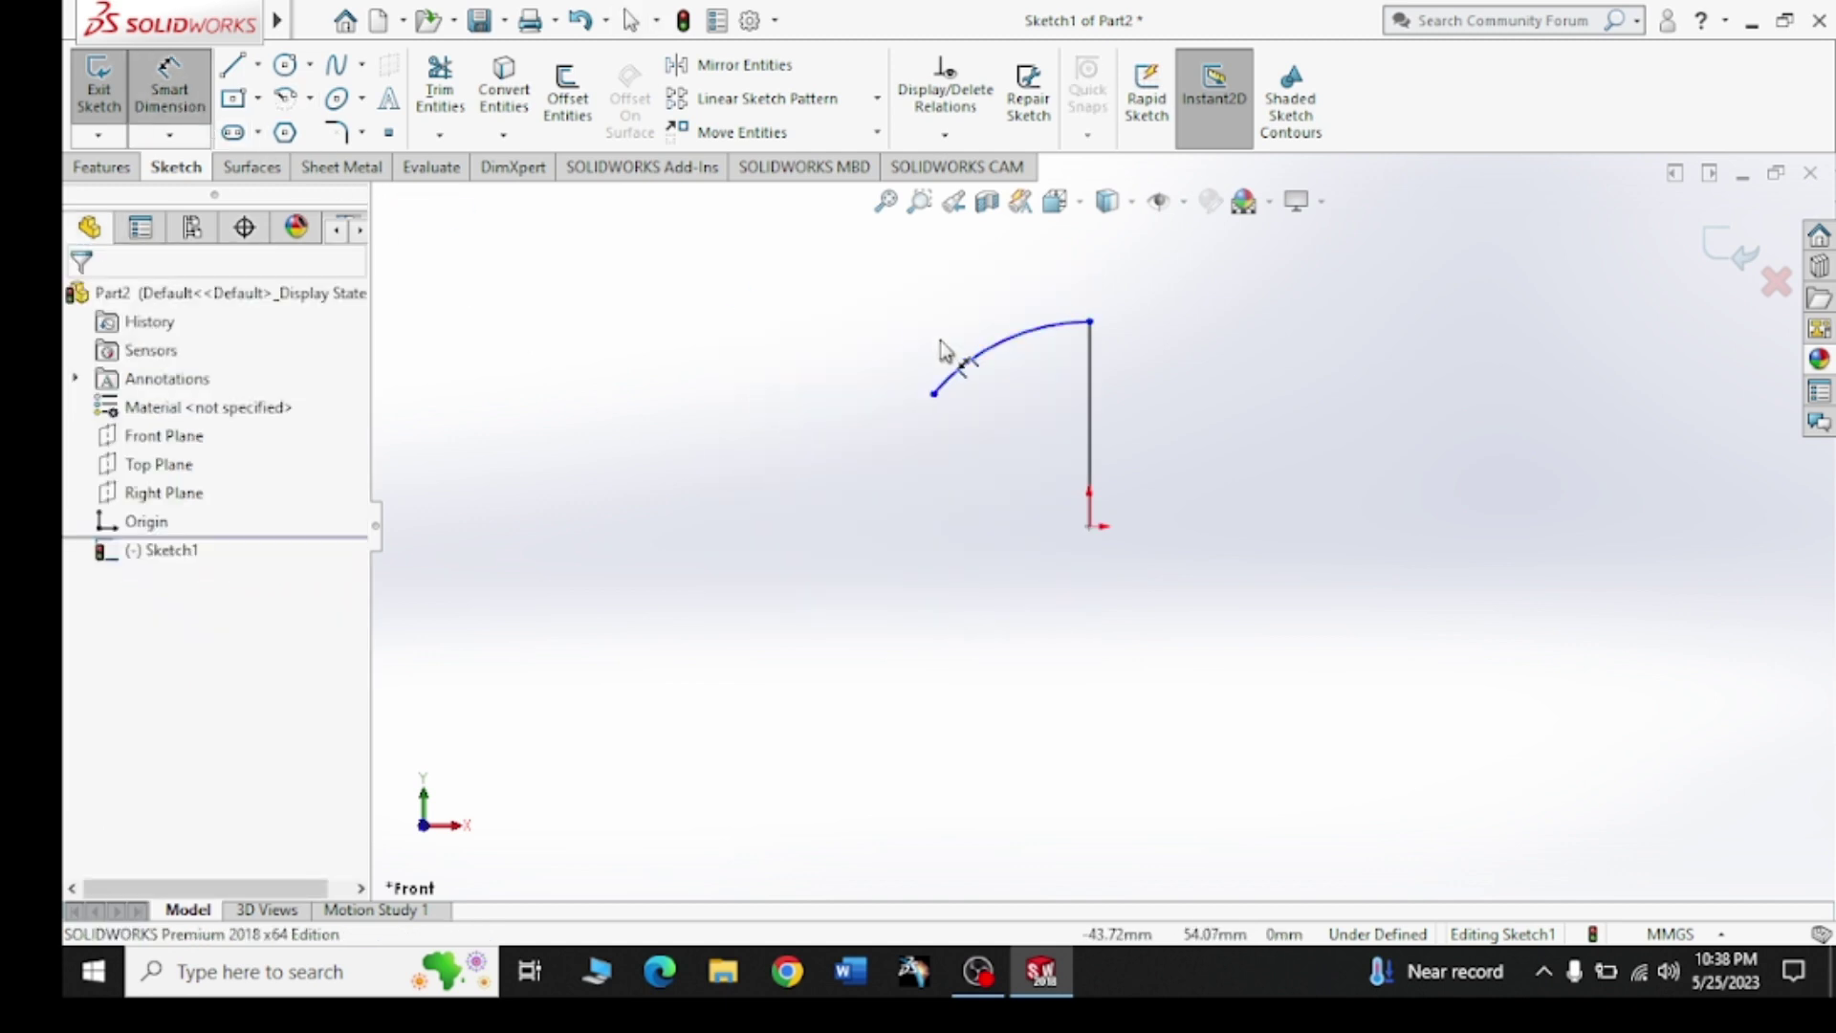
pyautogui.click(999, 337)
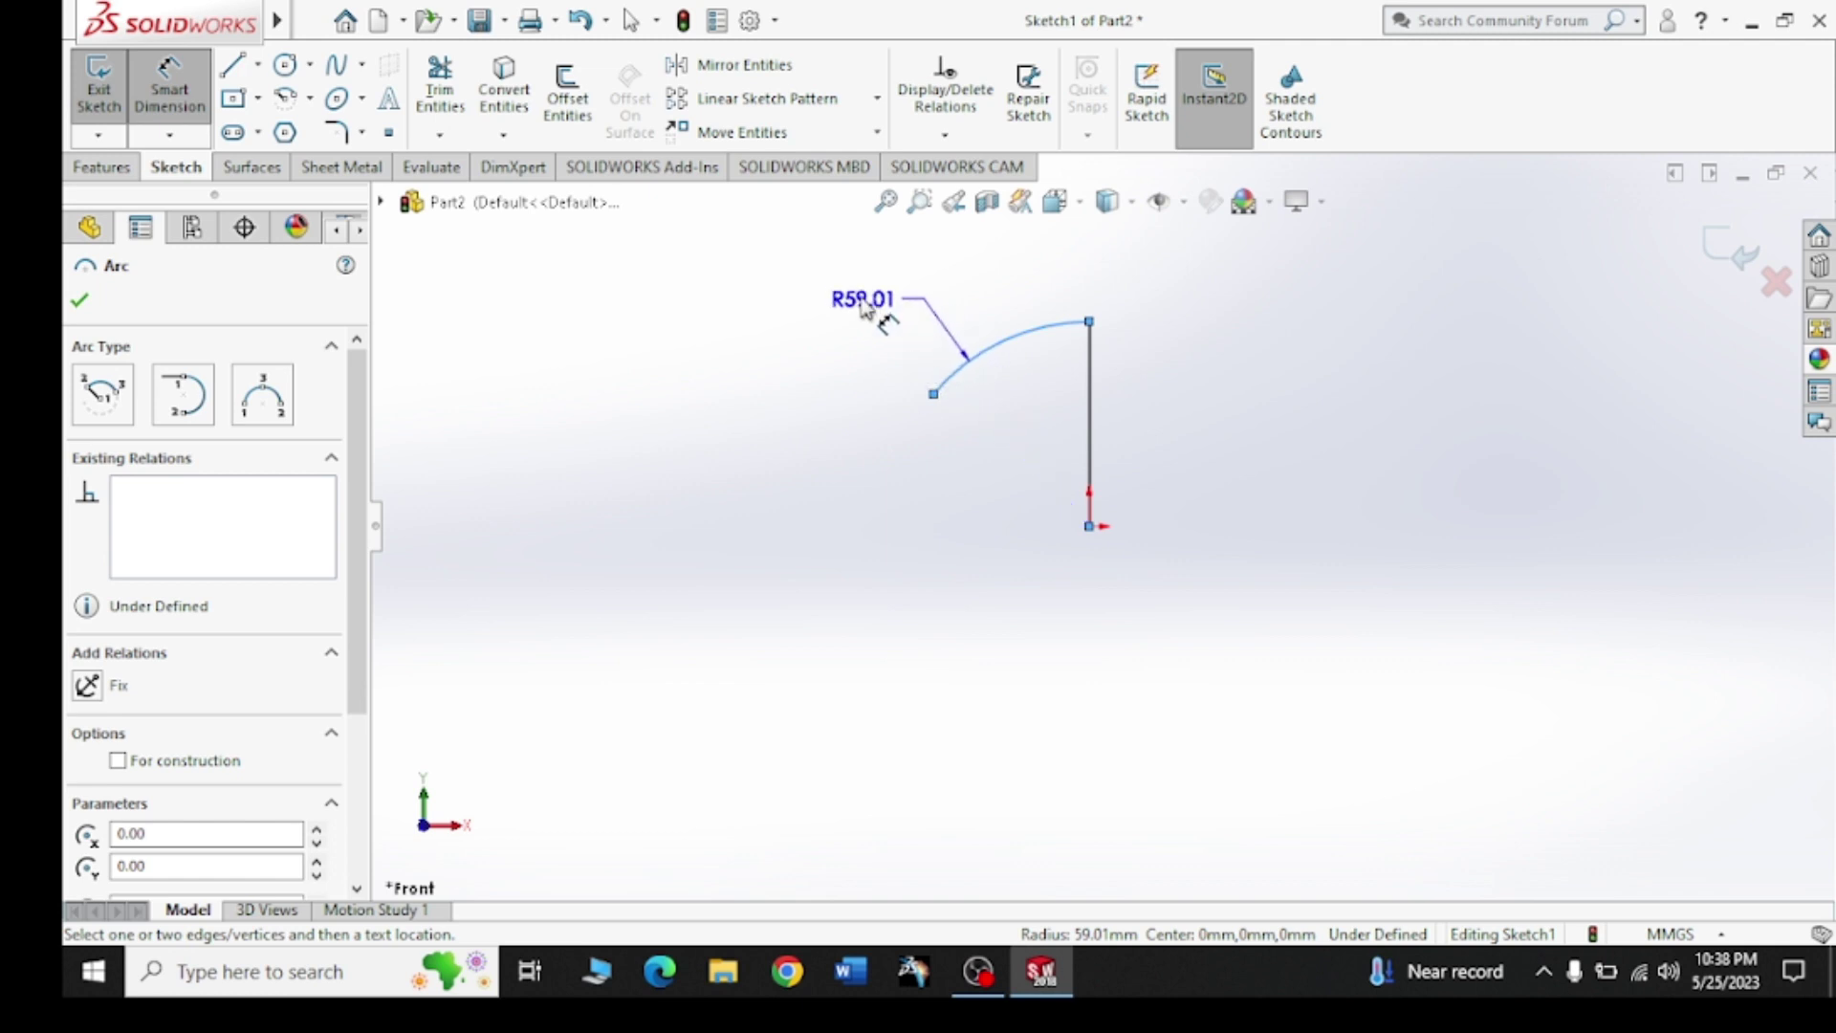
pyautogui.click(863, 306)
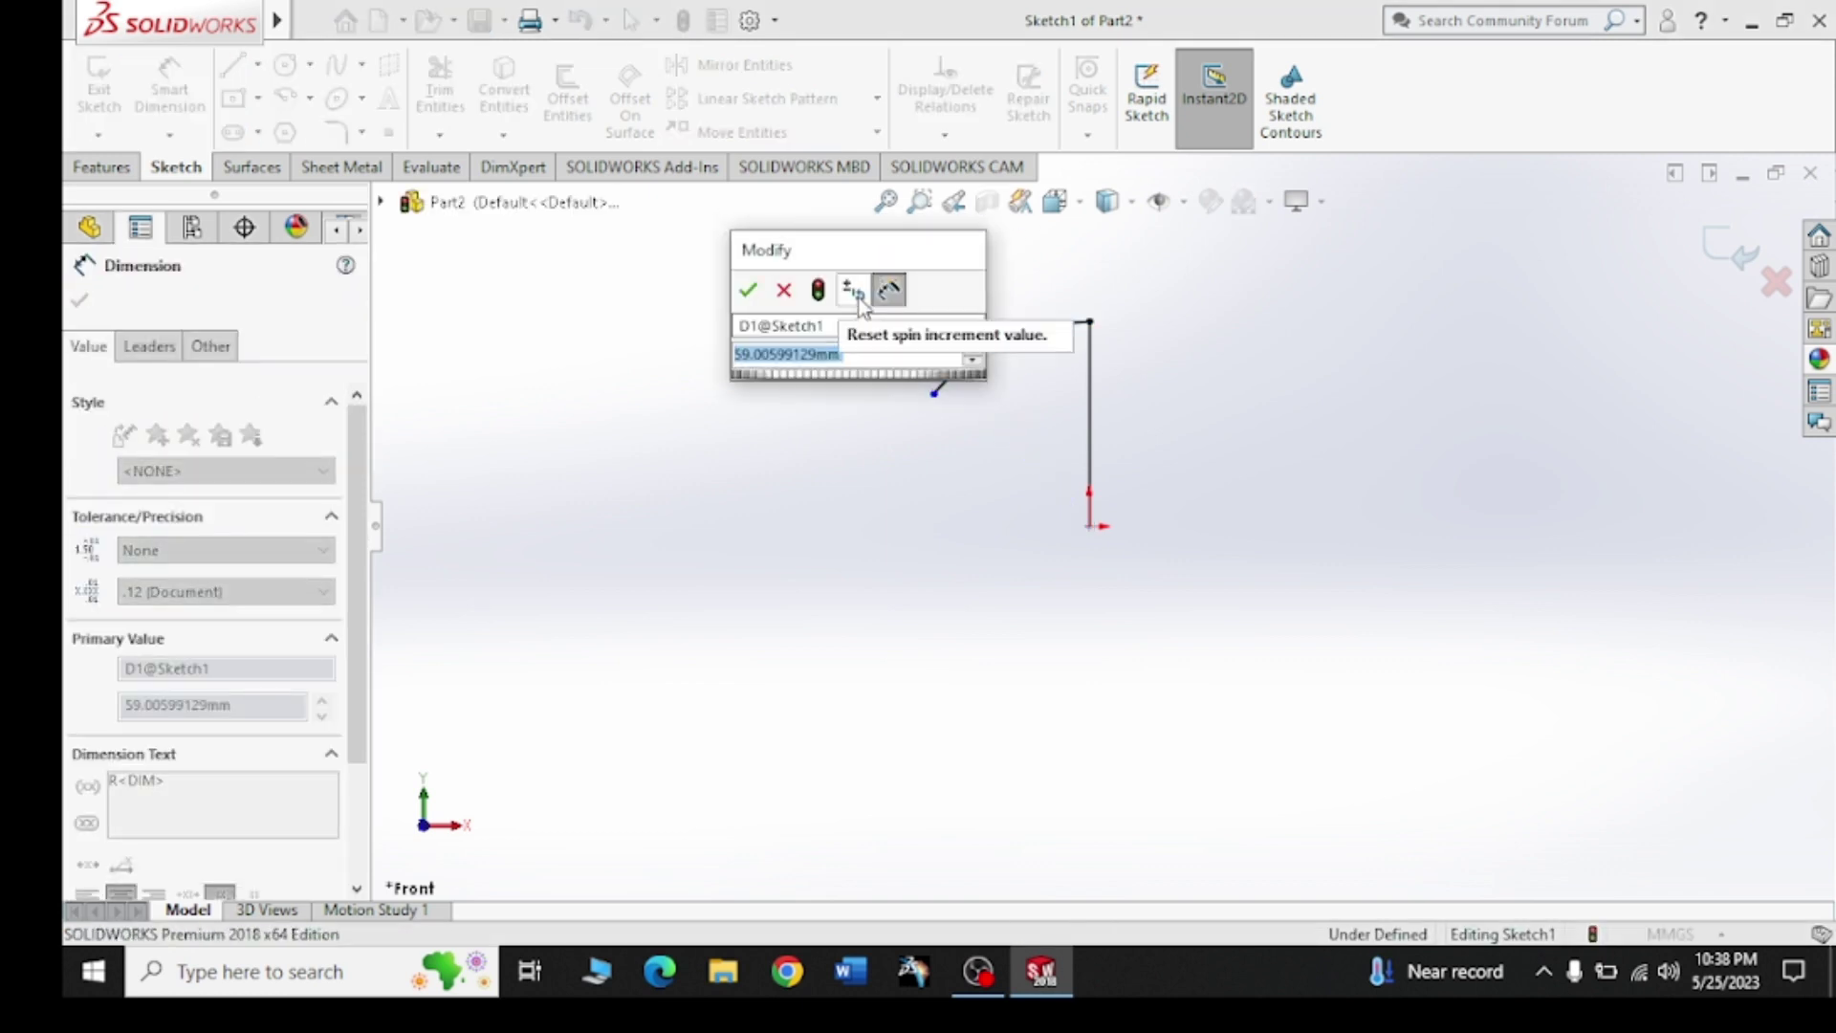
pyautogui.write('60')
pyautogui.press('Return')
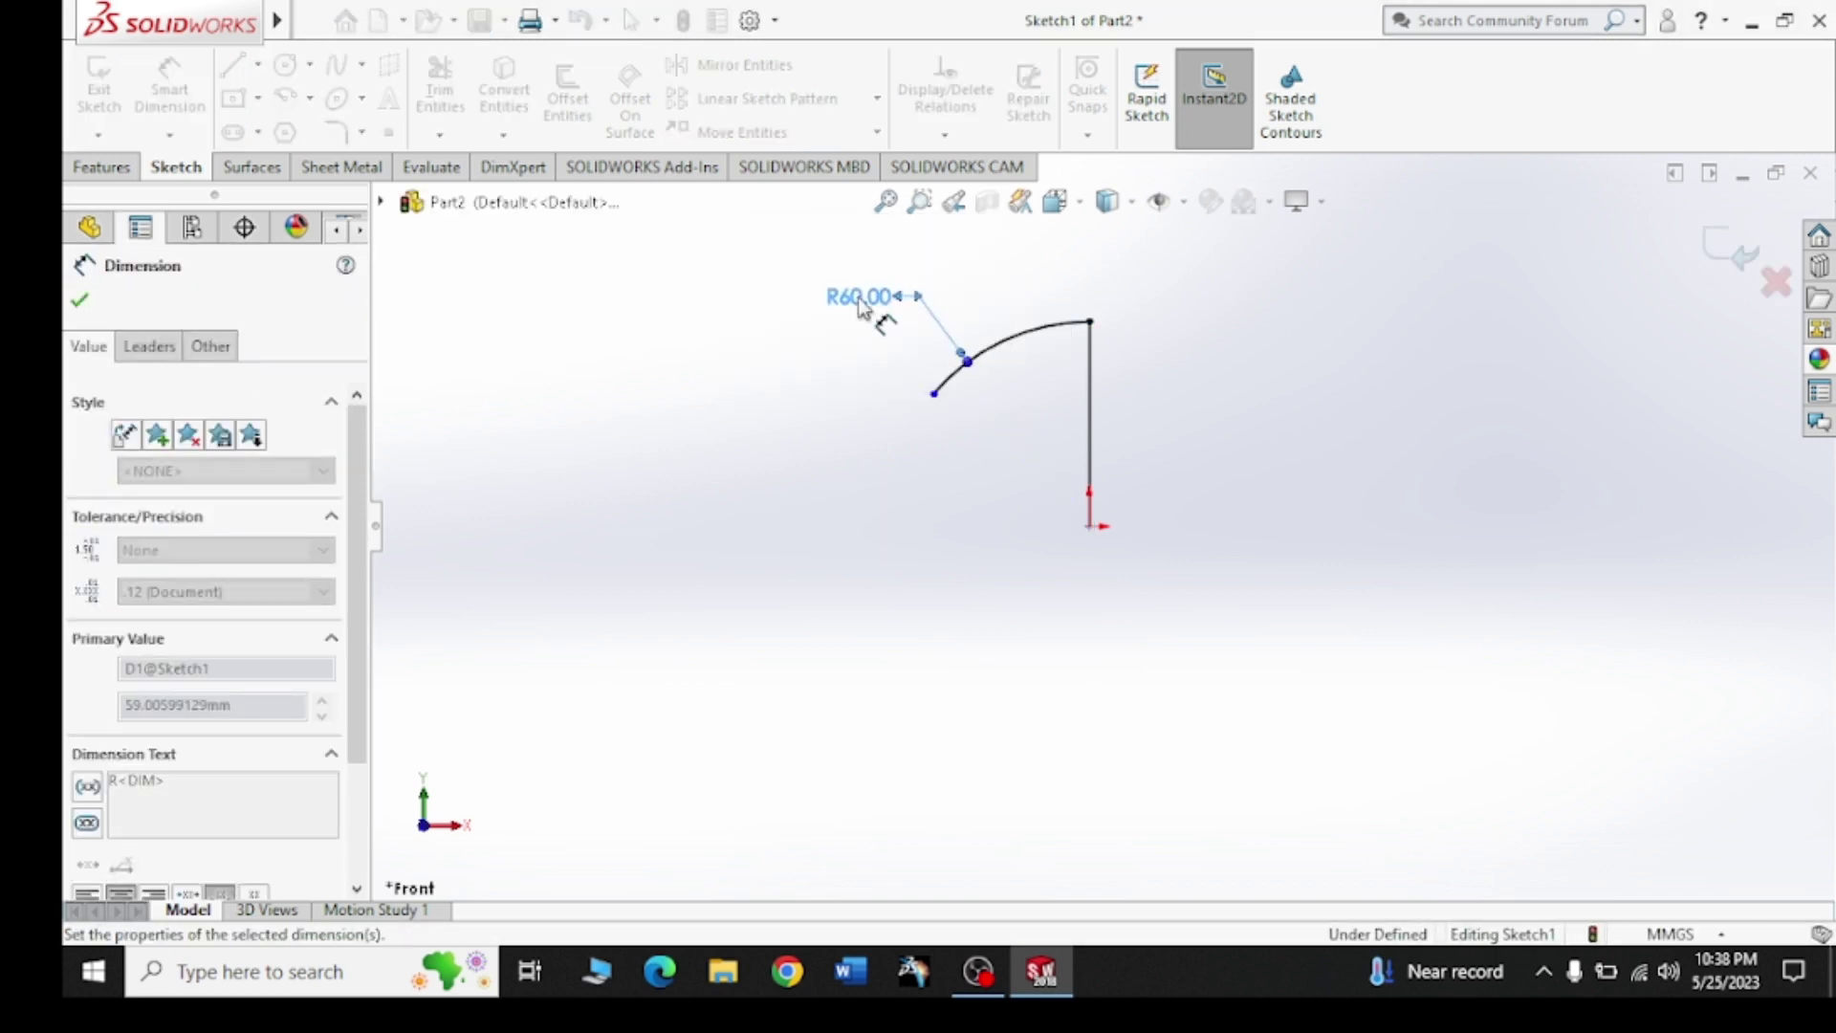
pyautogui.click(79, 303)
pyautogui.click(285, 97)
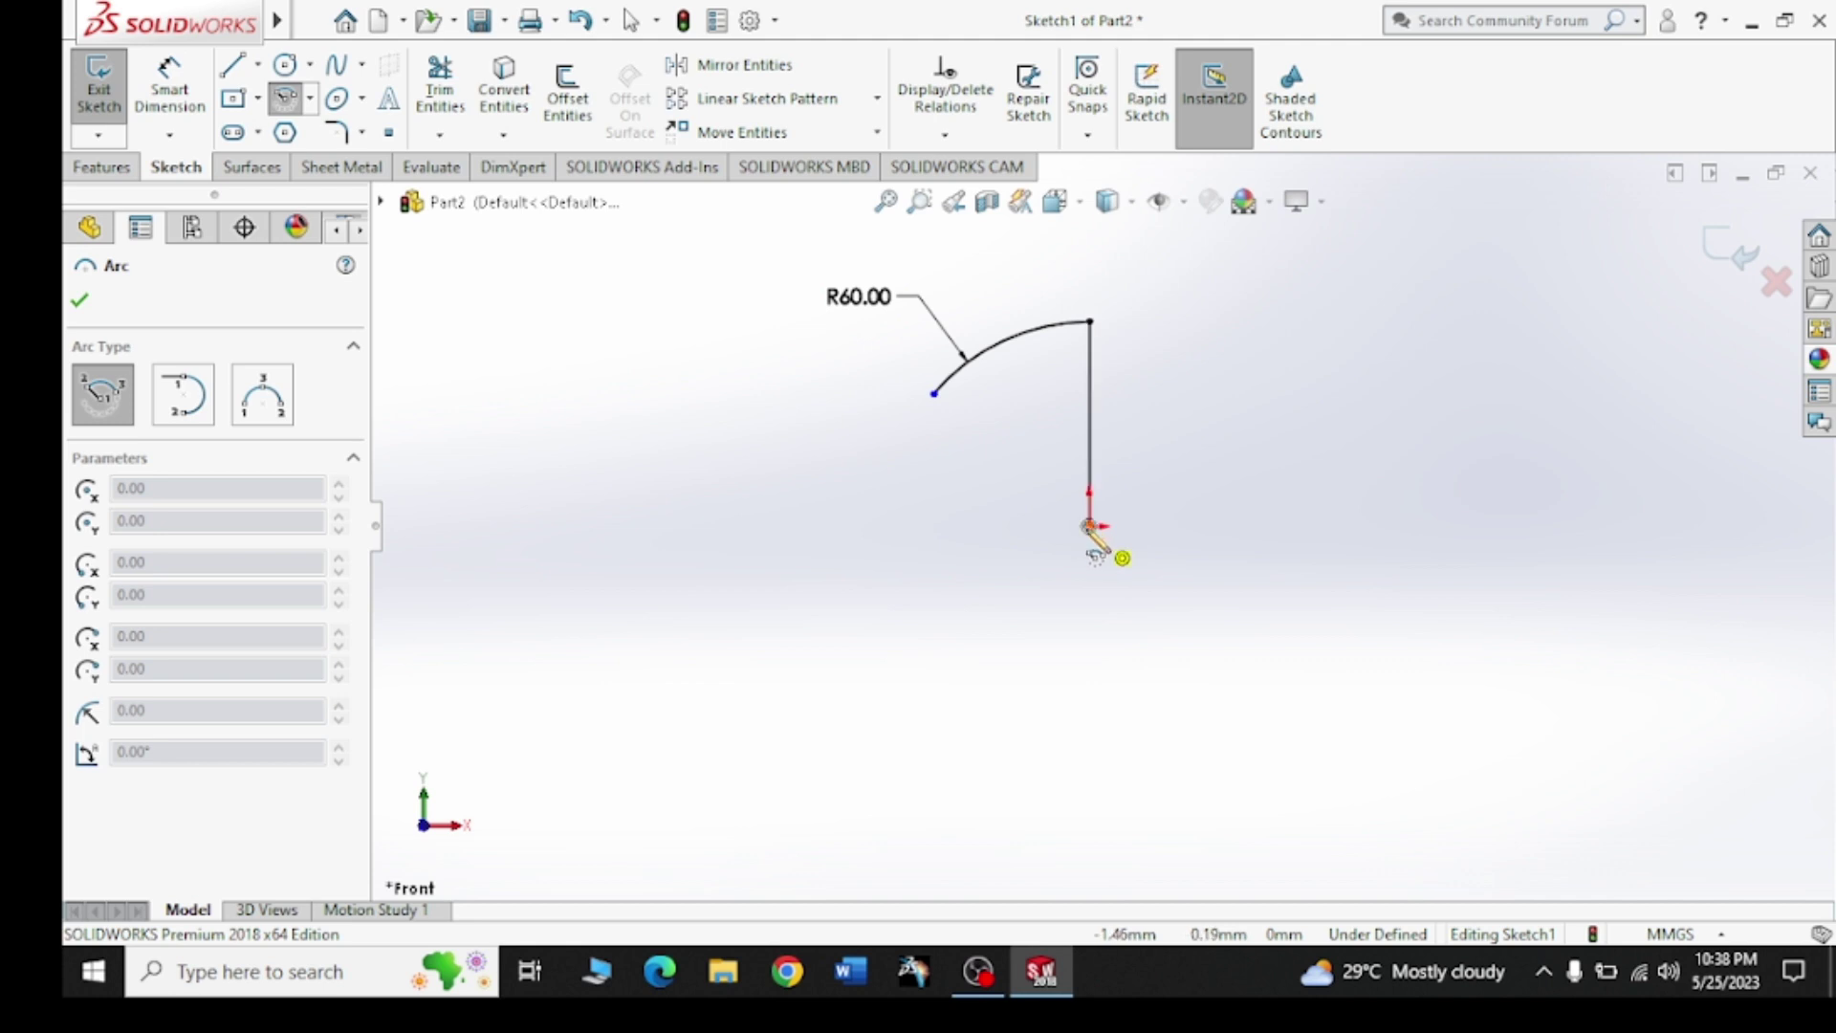
# Draw a centrepoint arc at the origin sweeping right from the line's top
pyautogui.click(1090, 526)
pyautogui.click(1091, 321)
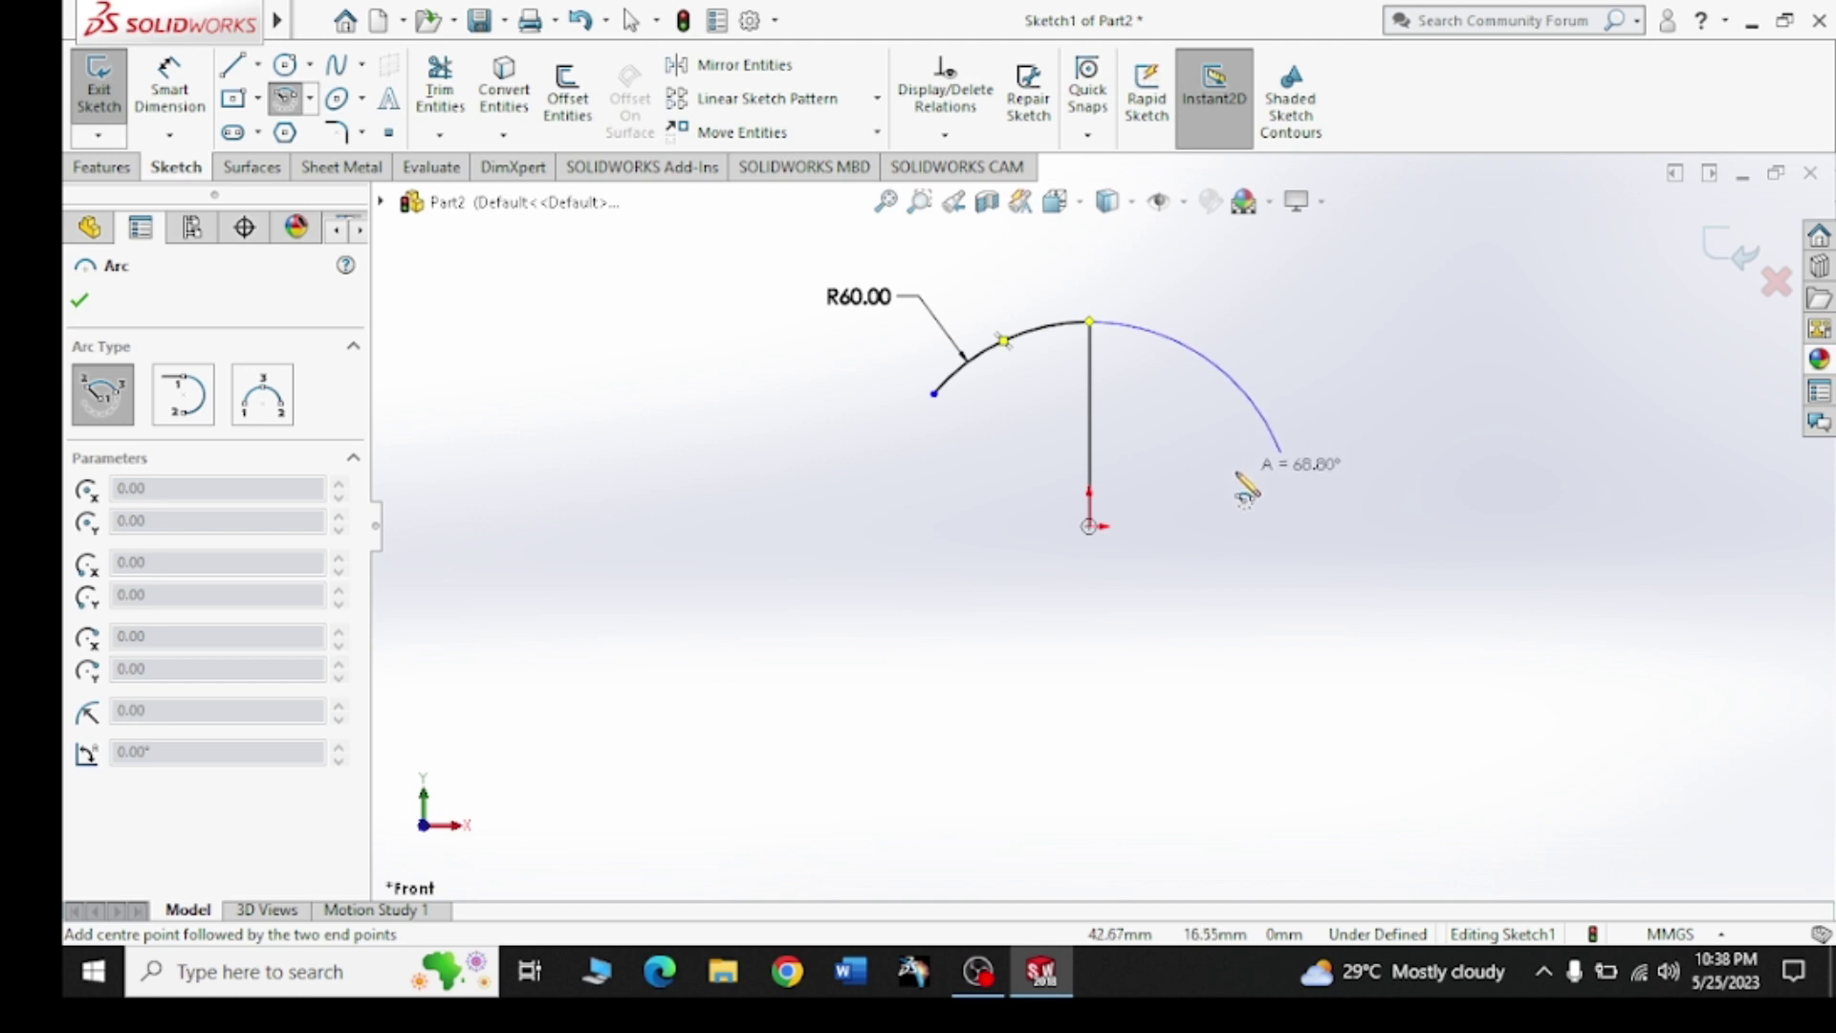
pyautogui.click(1253, 465)
pyautogui.rightClick(1359, 330)
pyautogui.click(1377, 330)
# Add an R60 radius dimension to the right arc, kept as a driven dimension
pyautogui.click(169, 91)
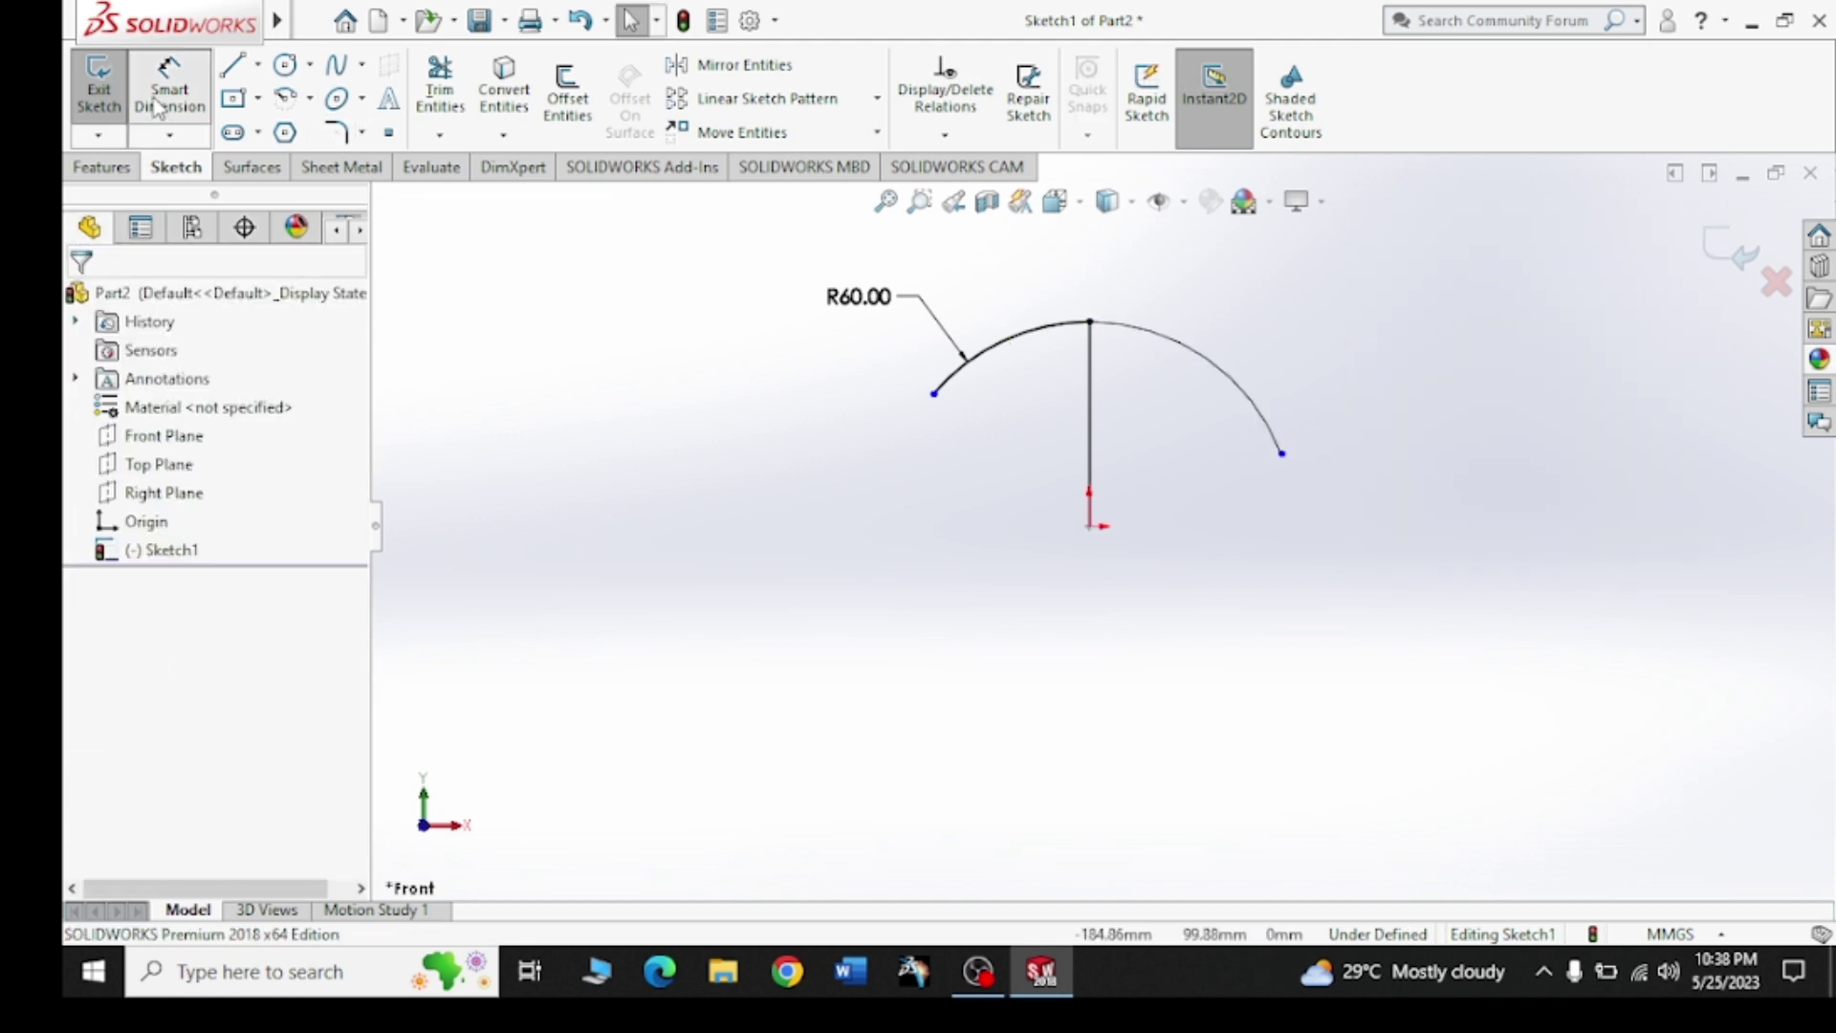
pyautogui.click(1240, 382)
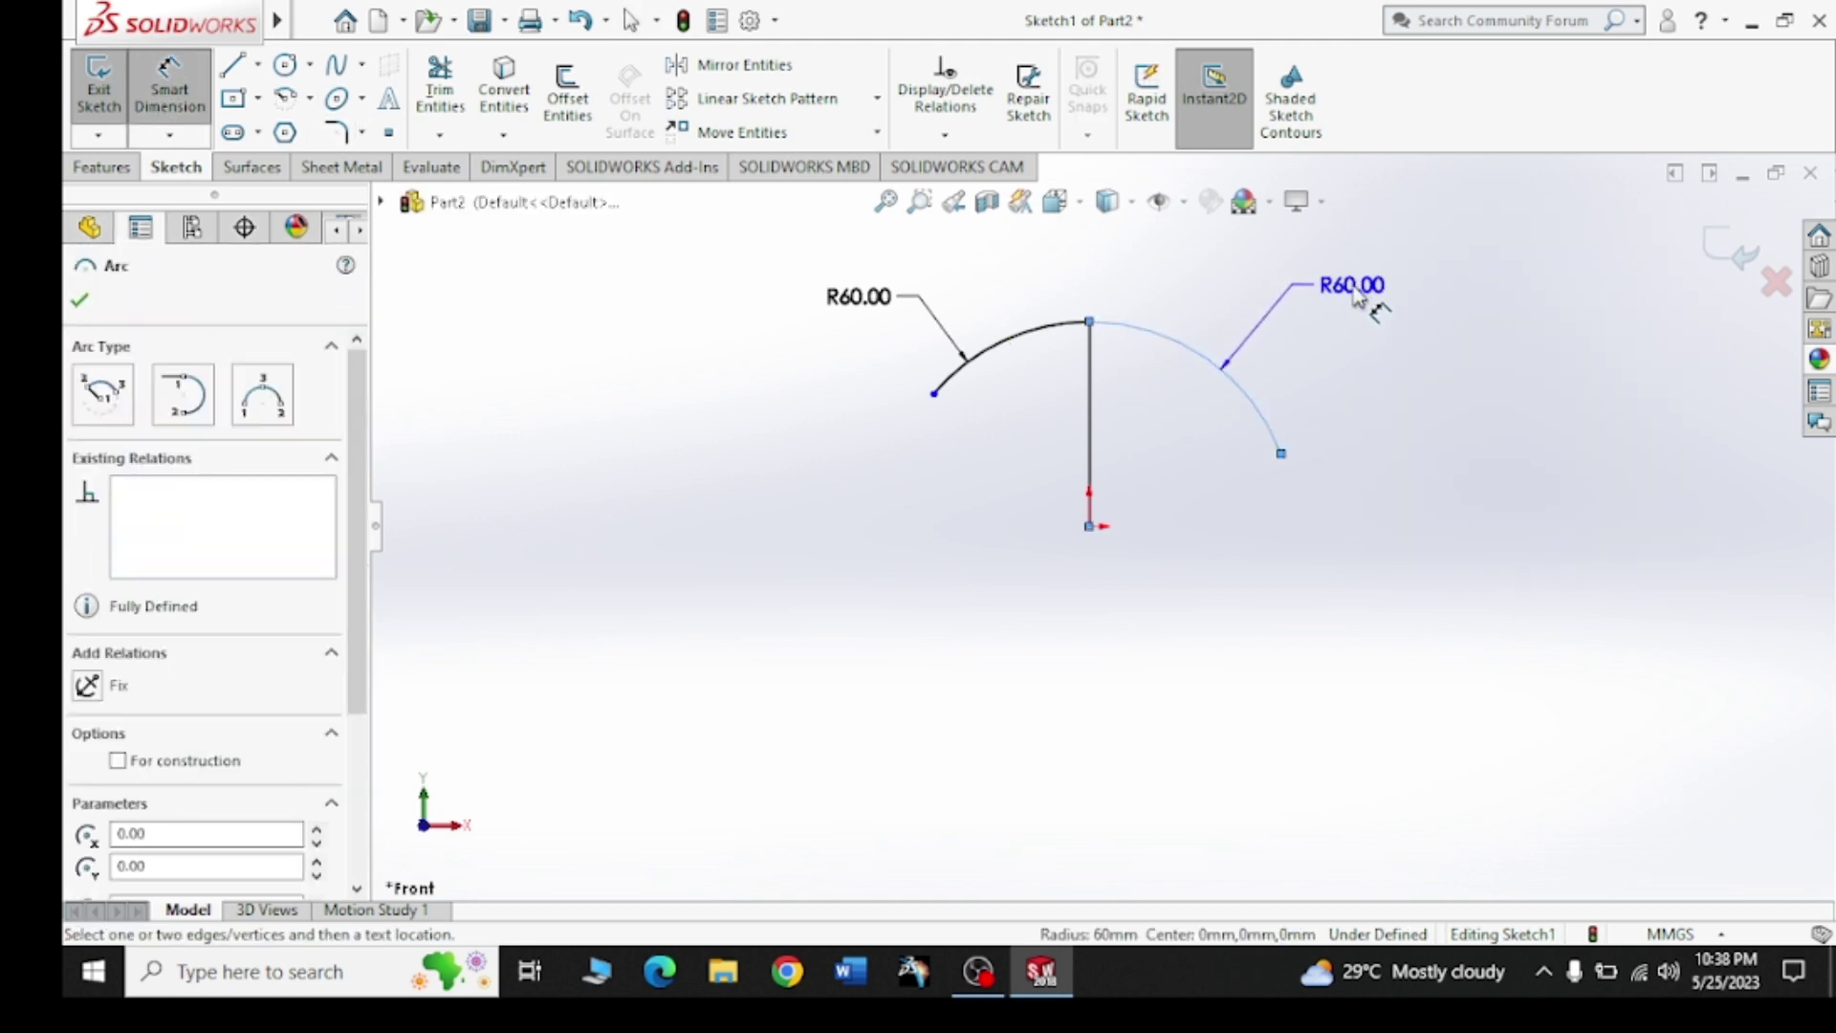
pyautogui.click(1356, 287)
pyautogui.click(1100, 475)
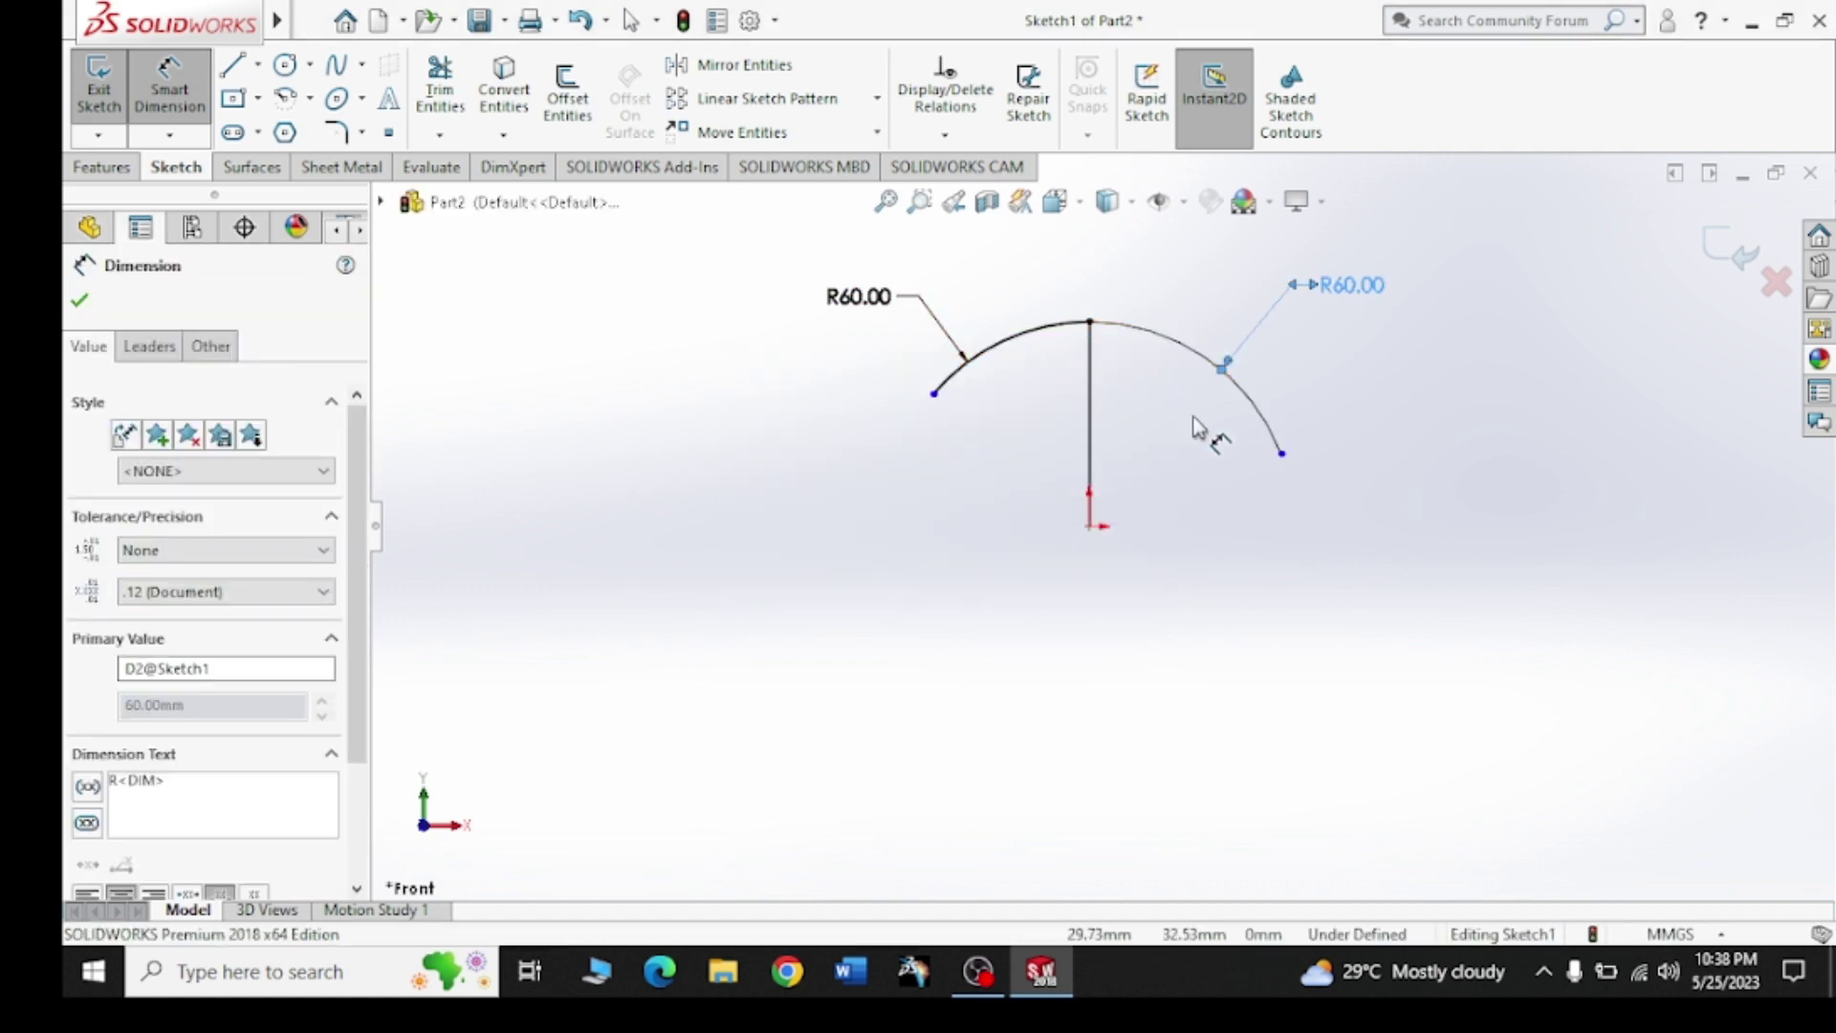
pyautogui.click(80, 306)
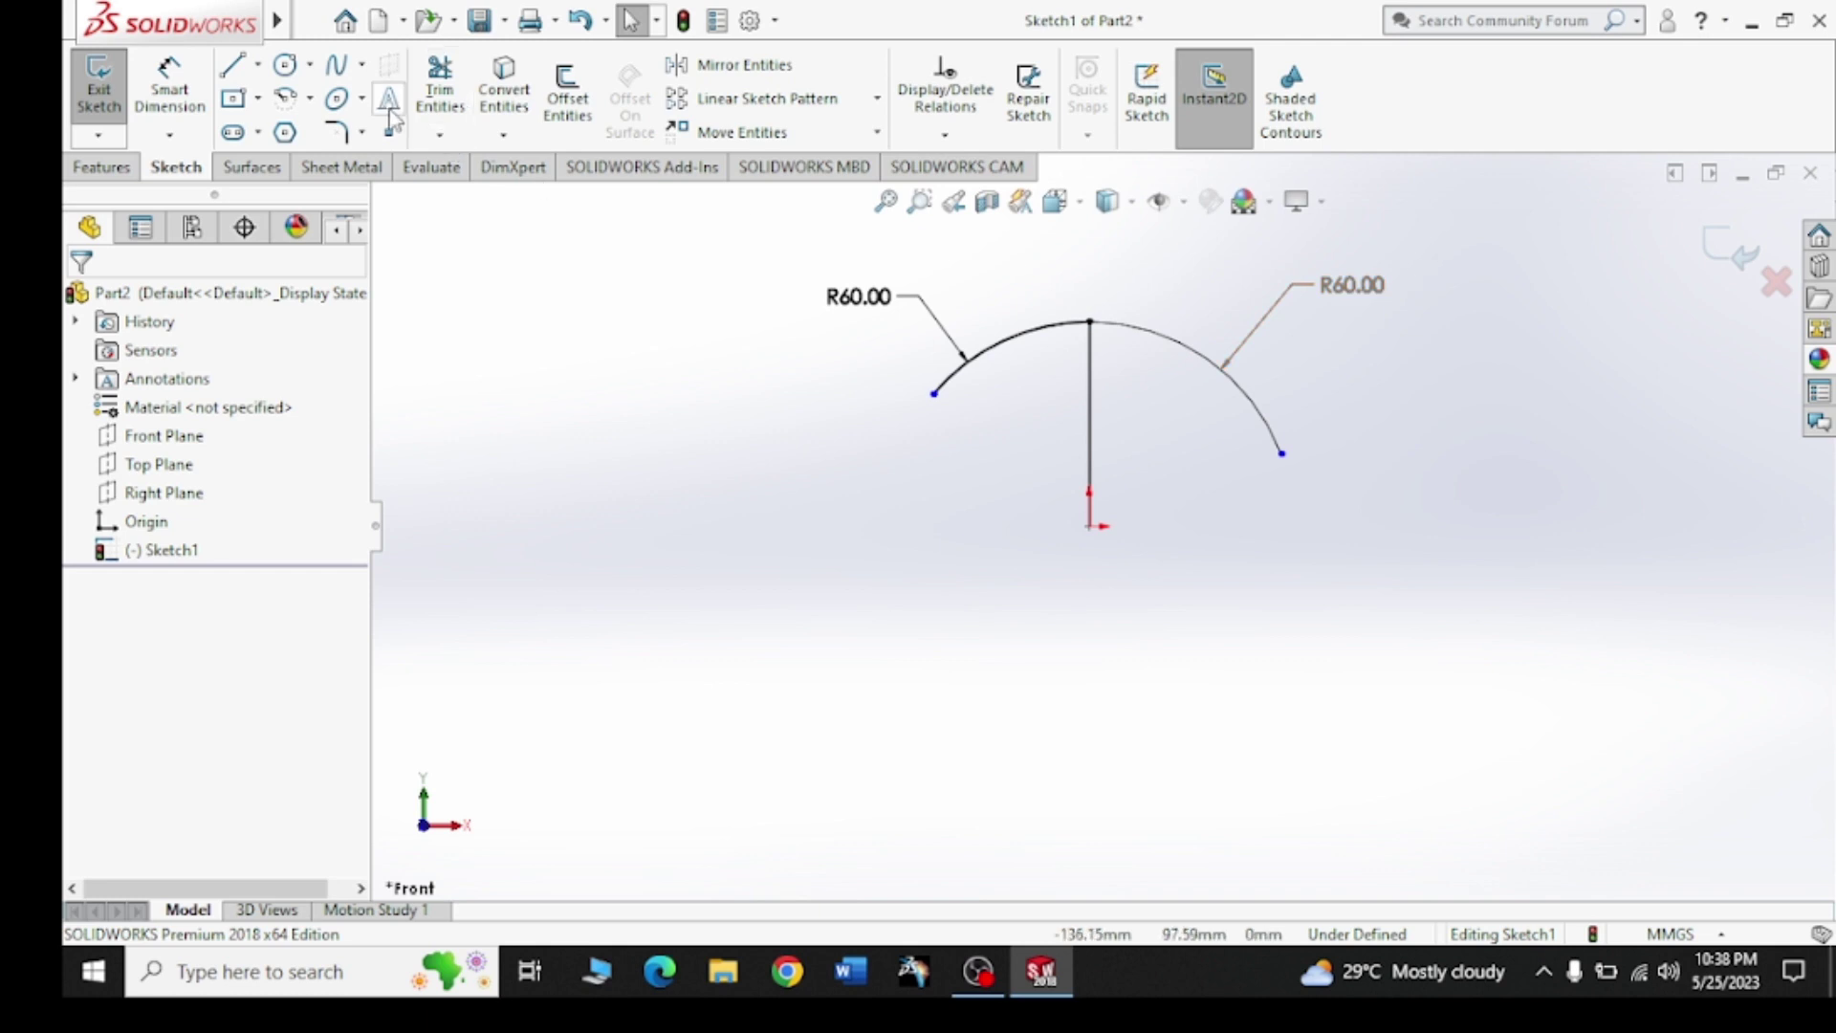
# Box-select the line, both R60 arcs and their dimensions and delete them
pyautogui.click(312, 98)
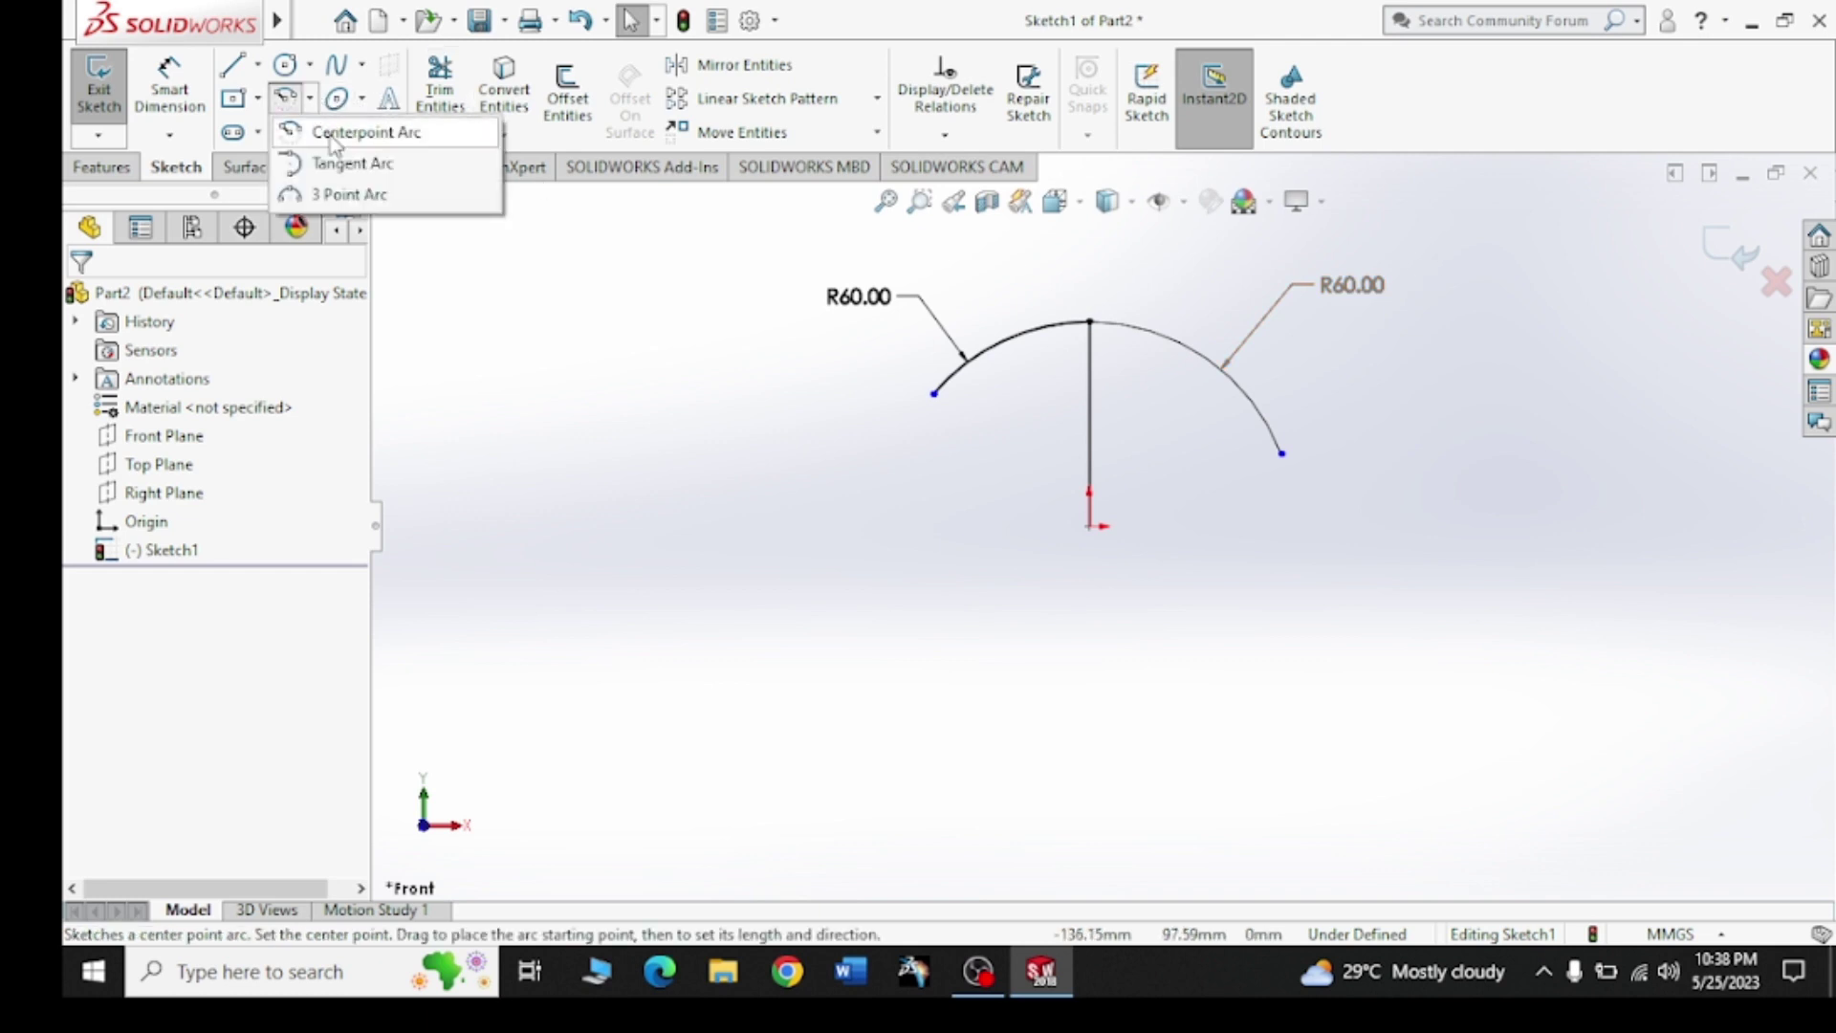
pyautogui.moveTo(1458, 229); pyautogui.dragTo(809, 498)
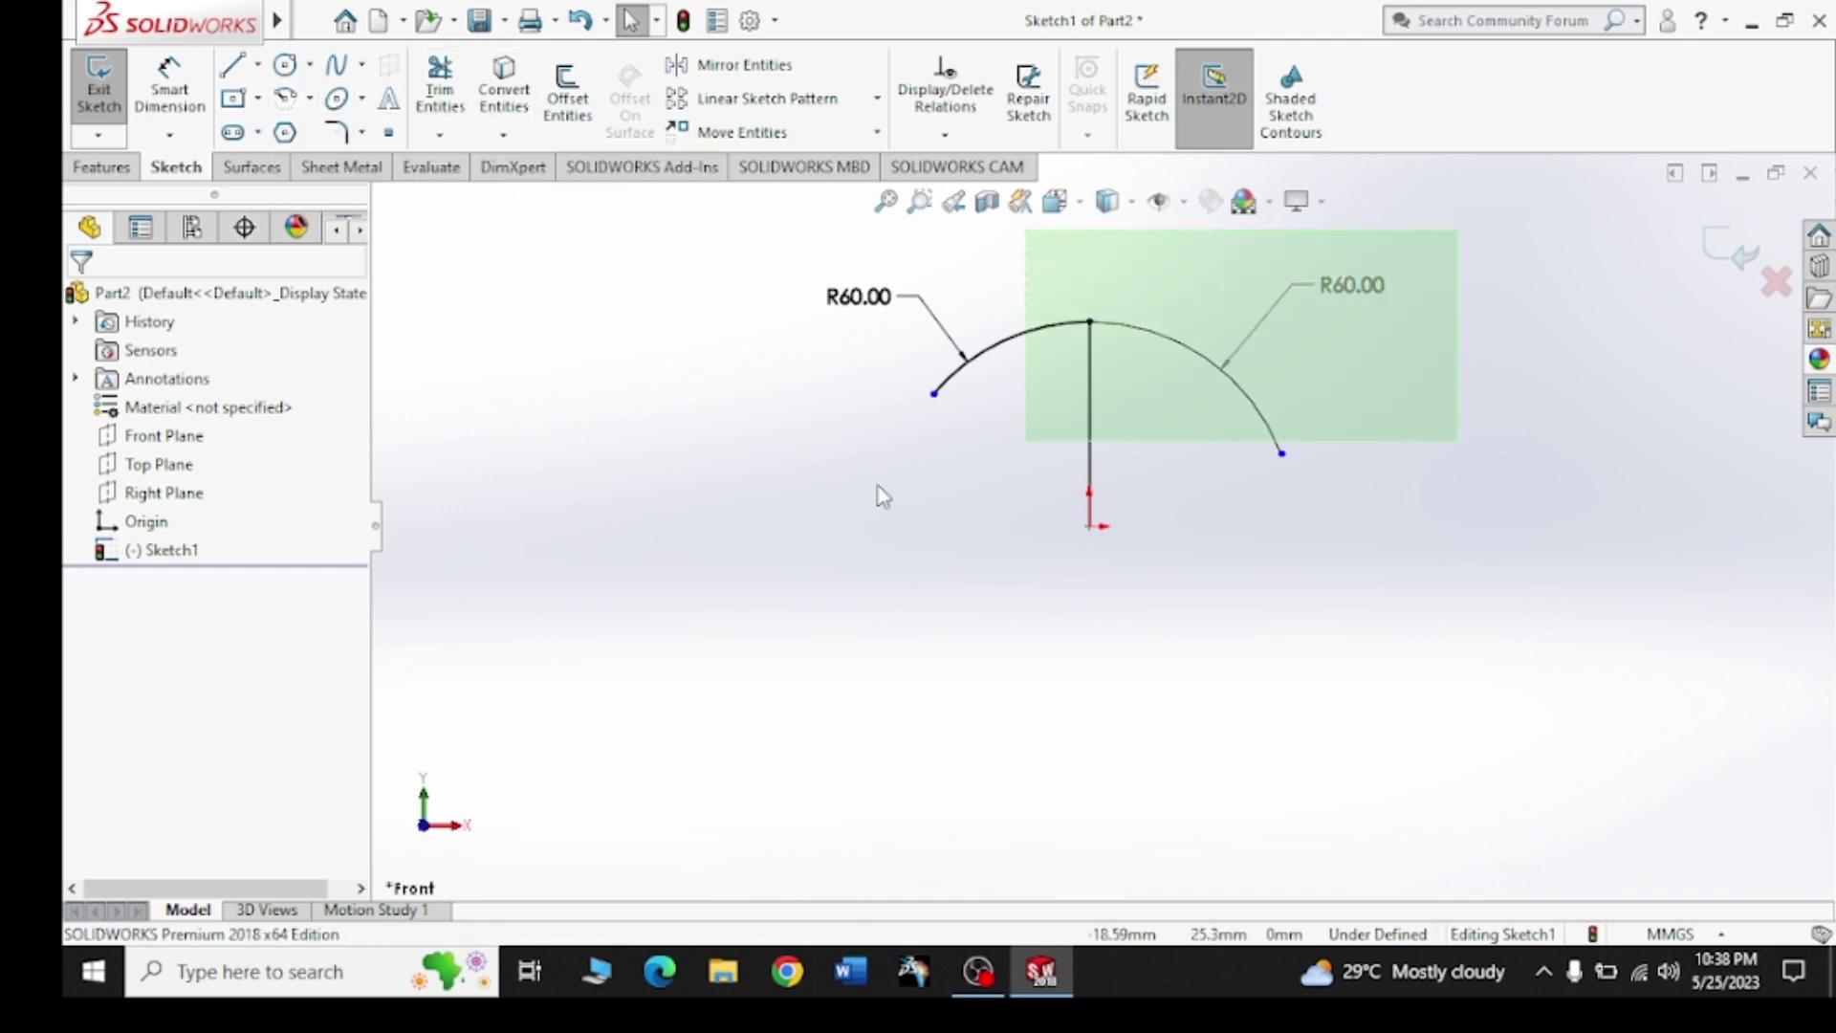
pyautogui.press('Delete')
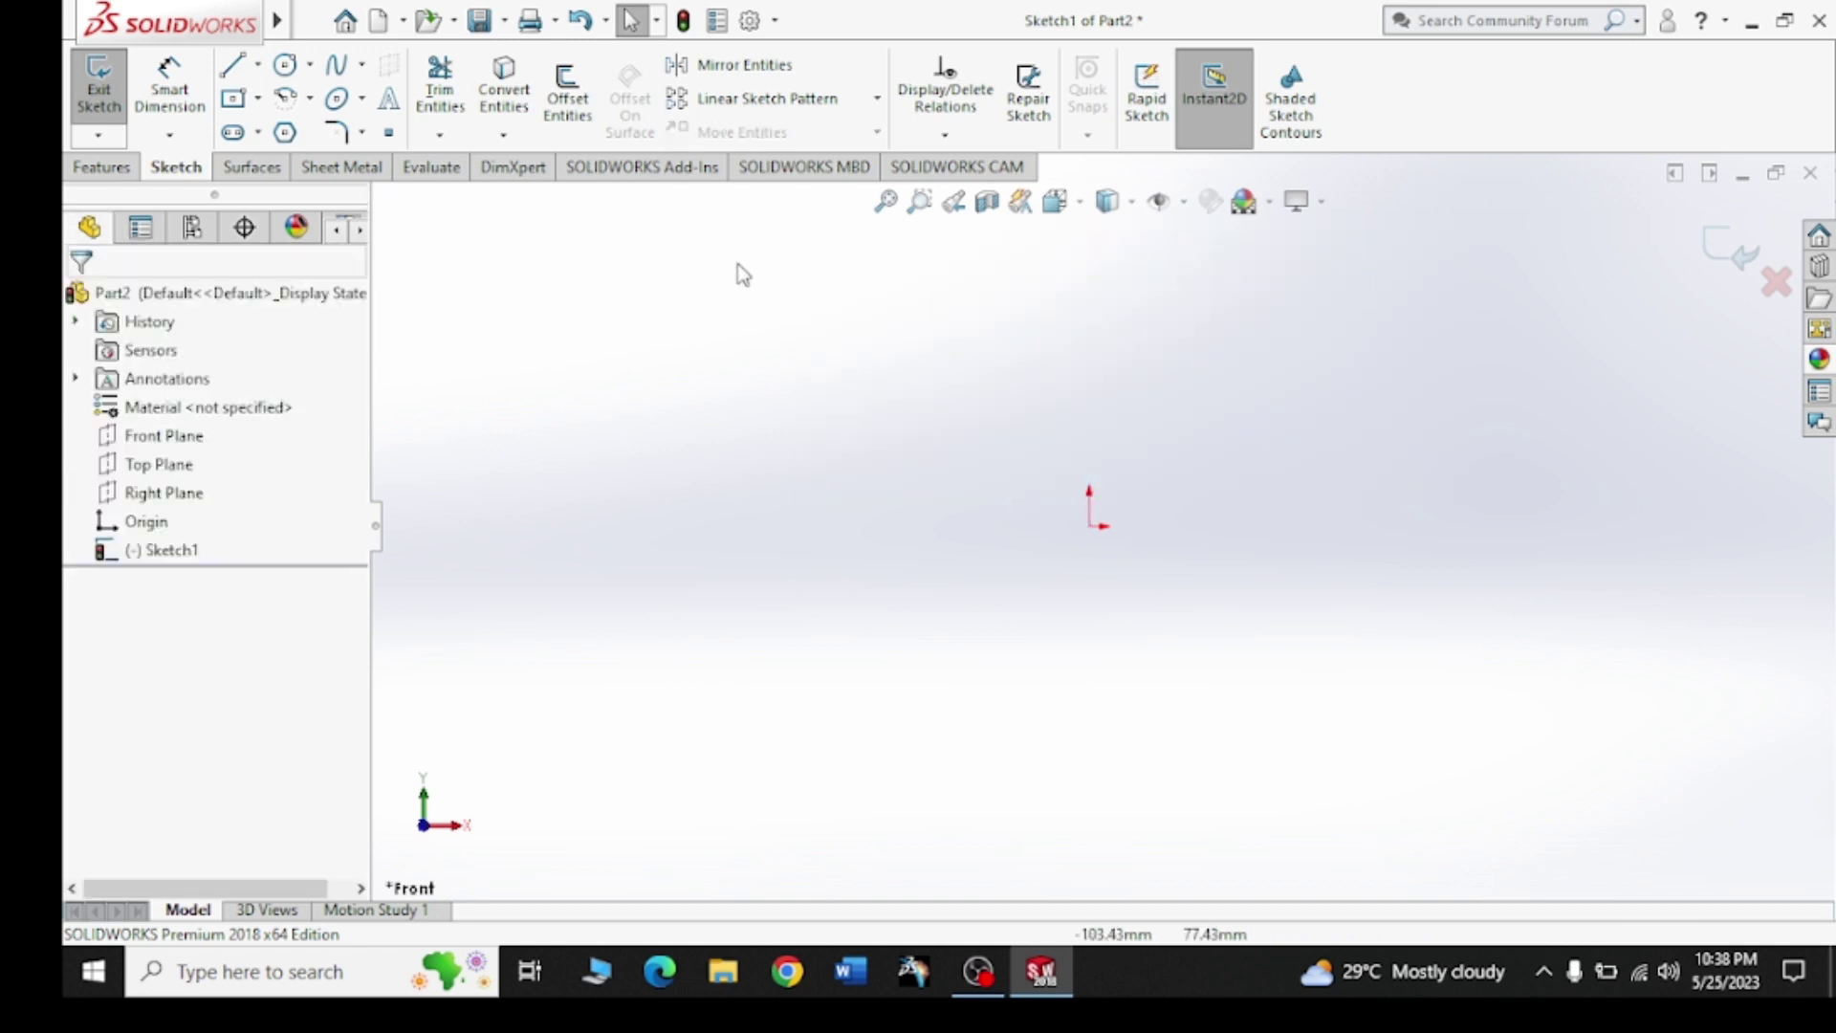
pyautogui.click(310, 101)
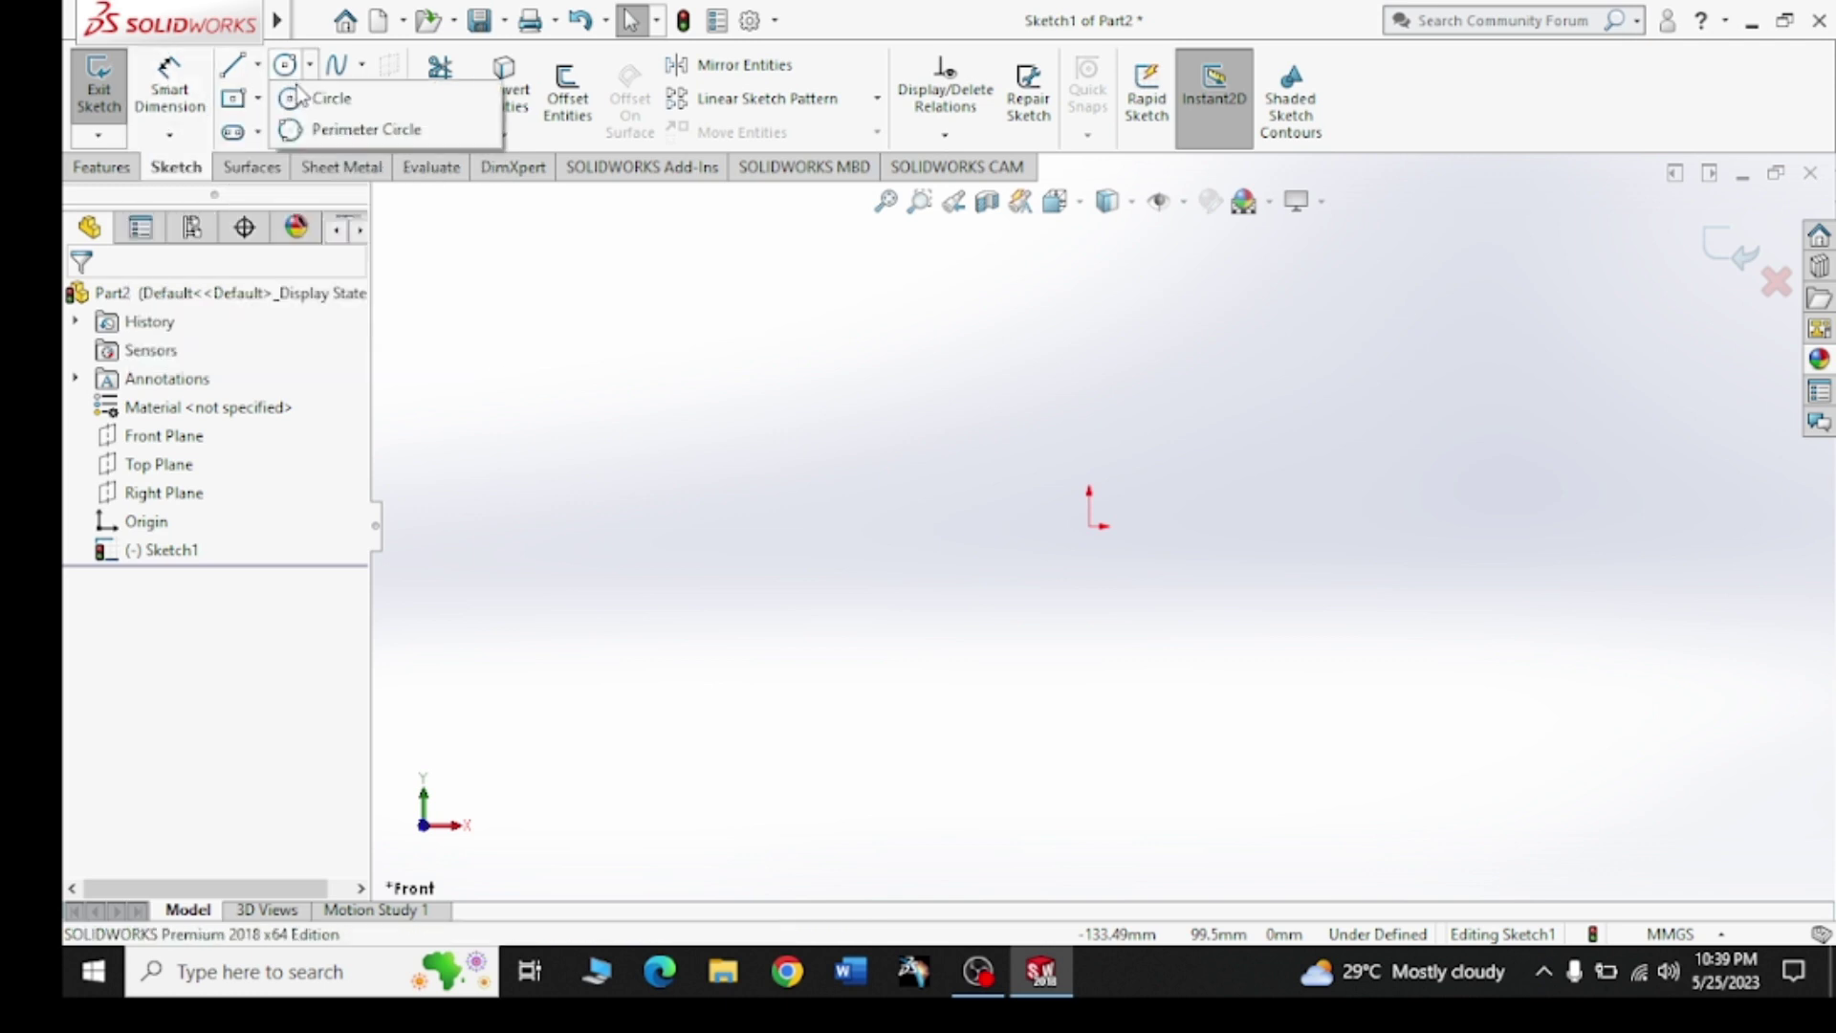
# Draw two parallel vertical lines of equal height, the right one ending at the origin
pyautogui.click(251, 82)
pyautogui.click(273, 92)
pyautogui.click(950, 354)
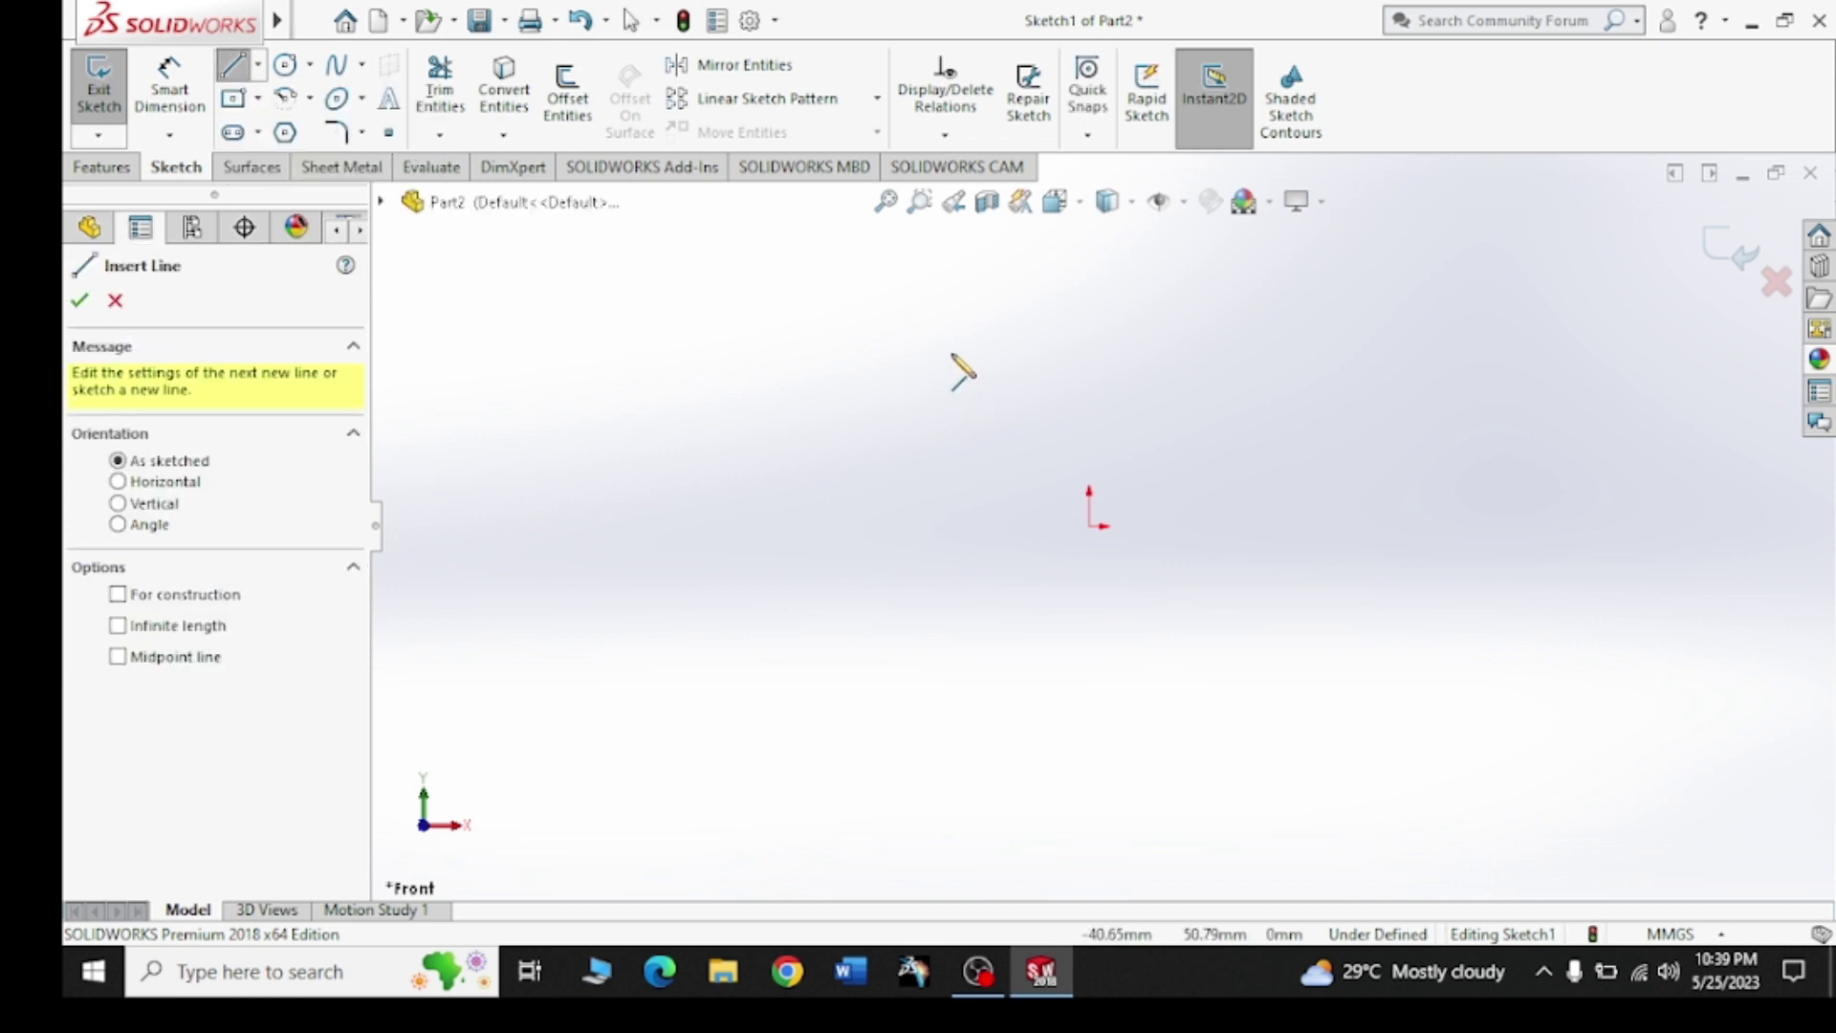
pyautogui.click(951, 540)
pyautogui.press('Escape')
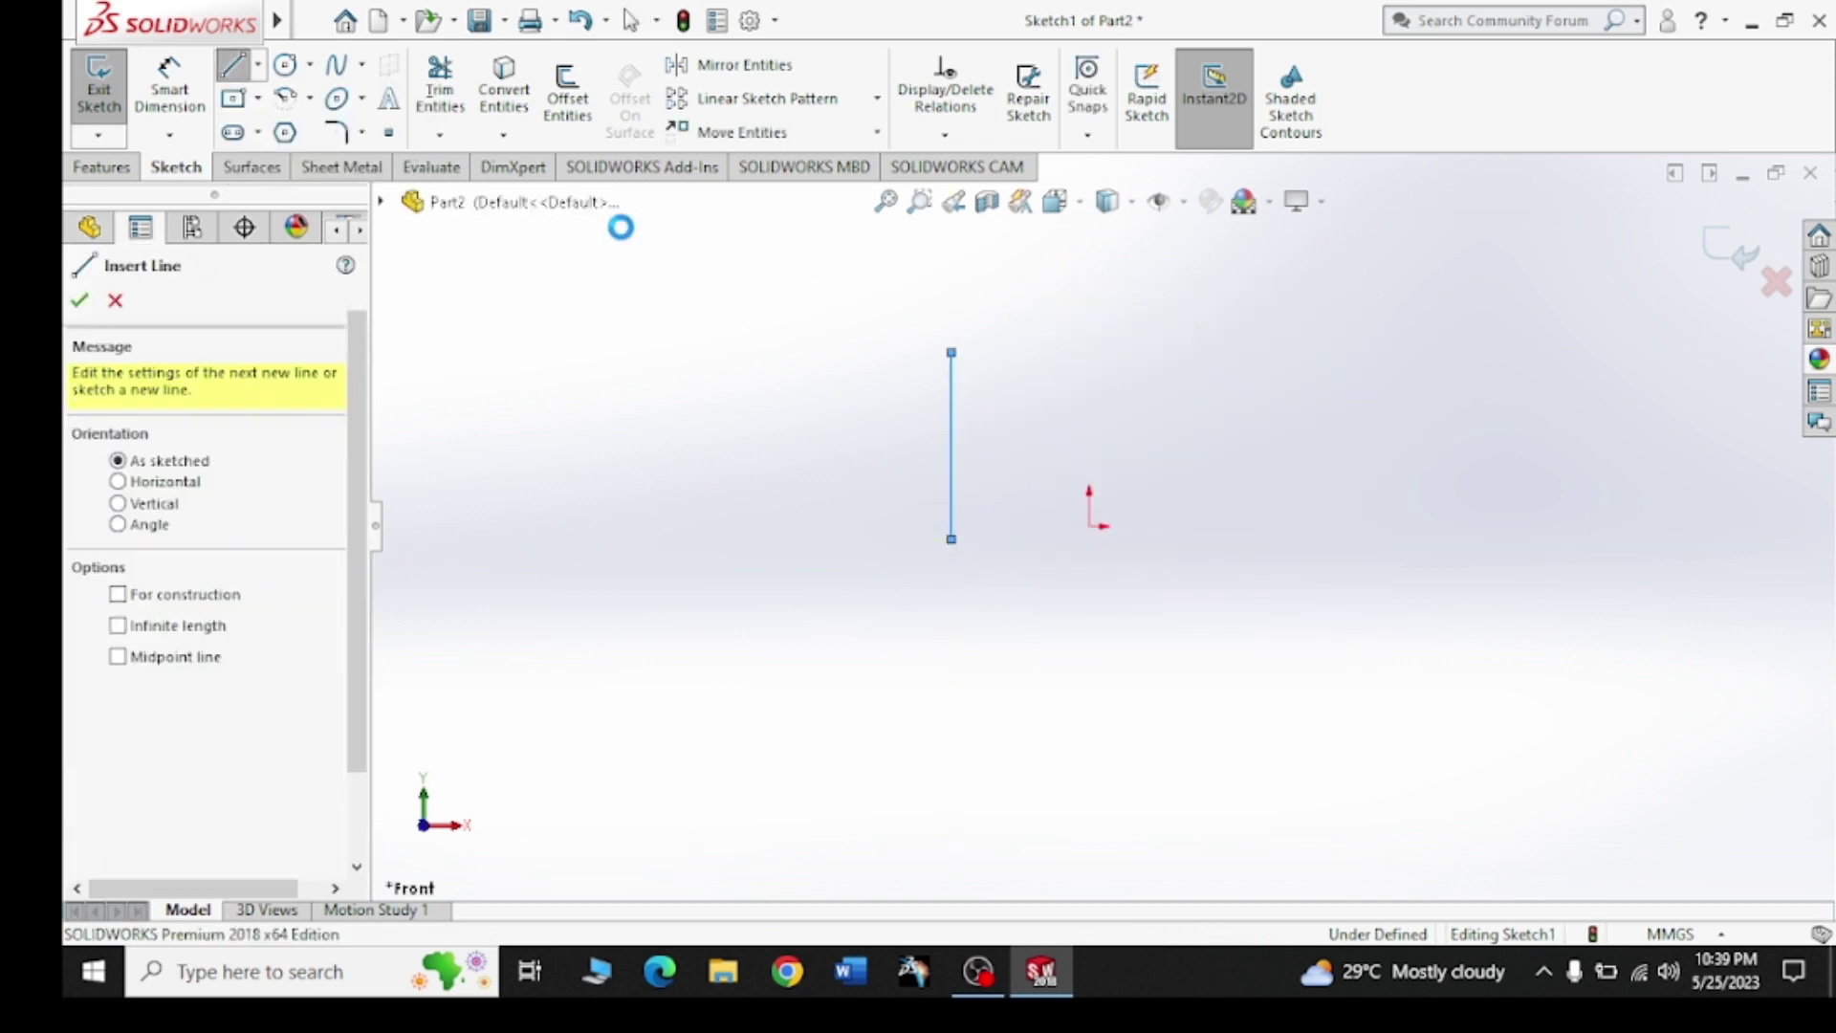
pyautogui.press('Escape')
pyautogui.click(232, 65)
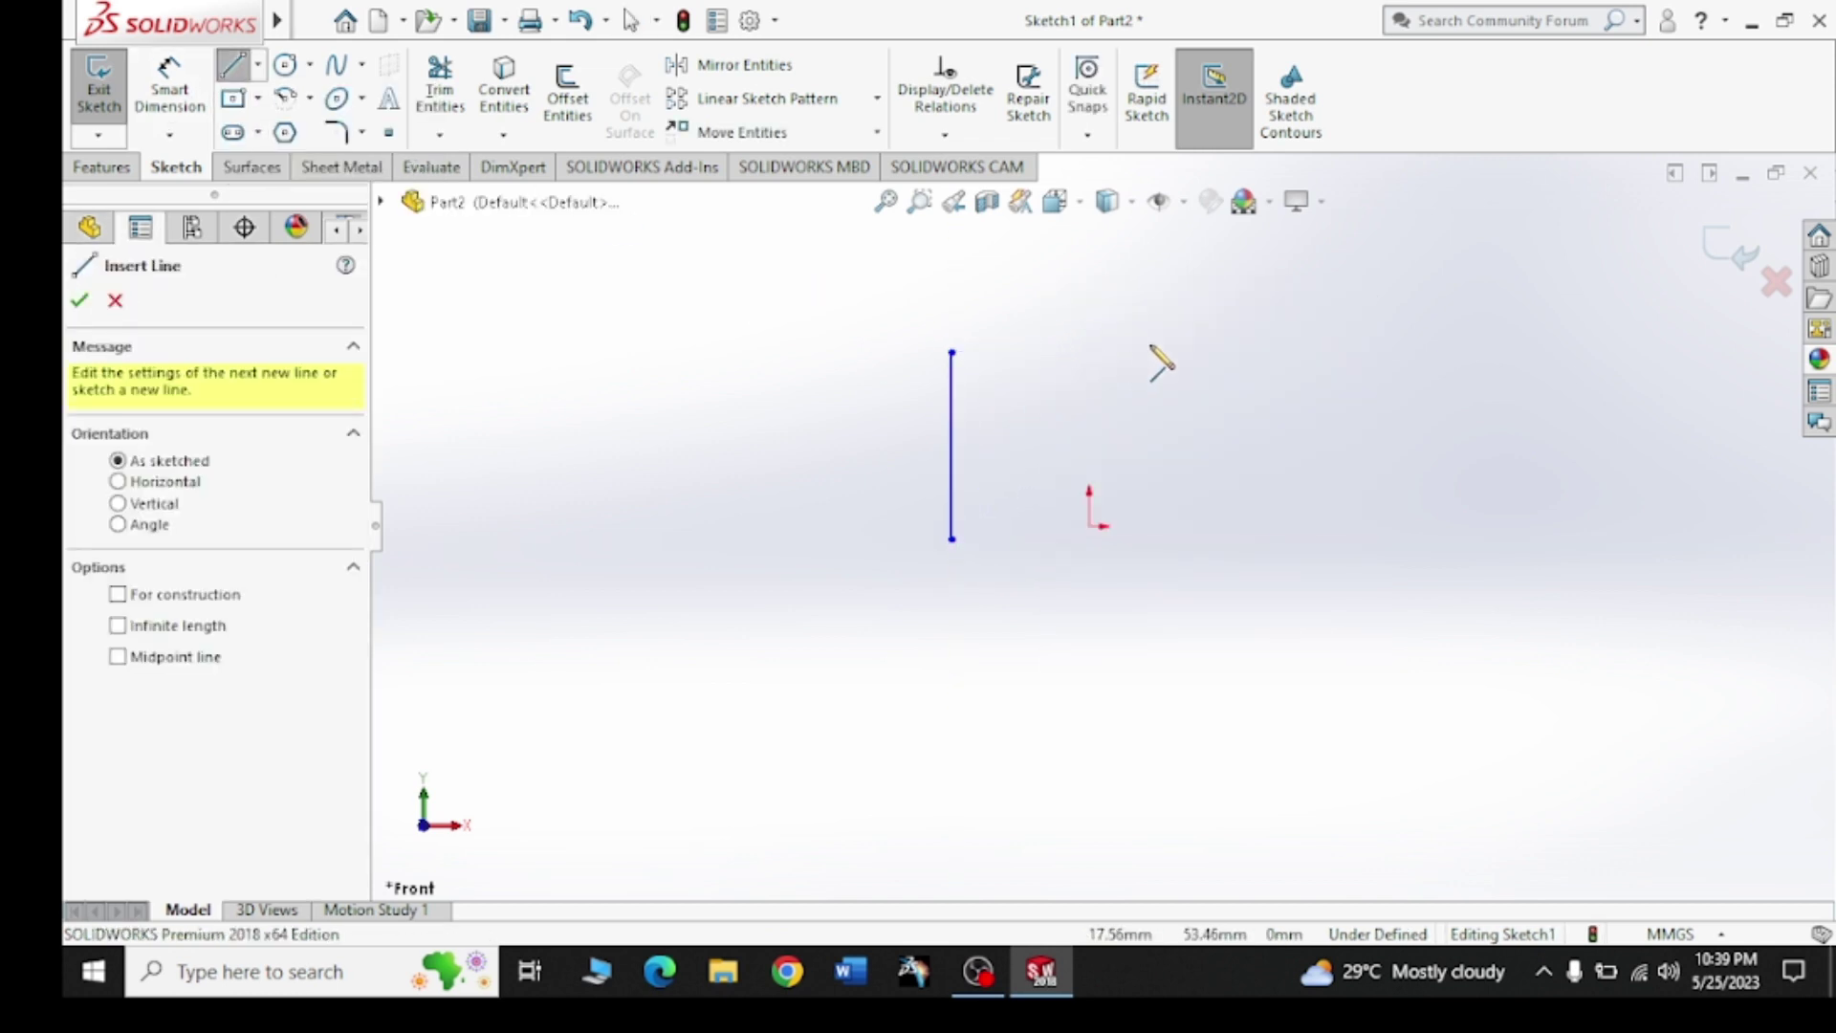
pyautogui.click(1090, 354)
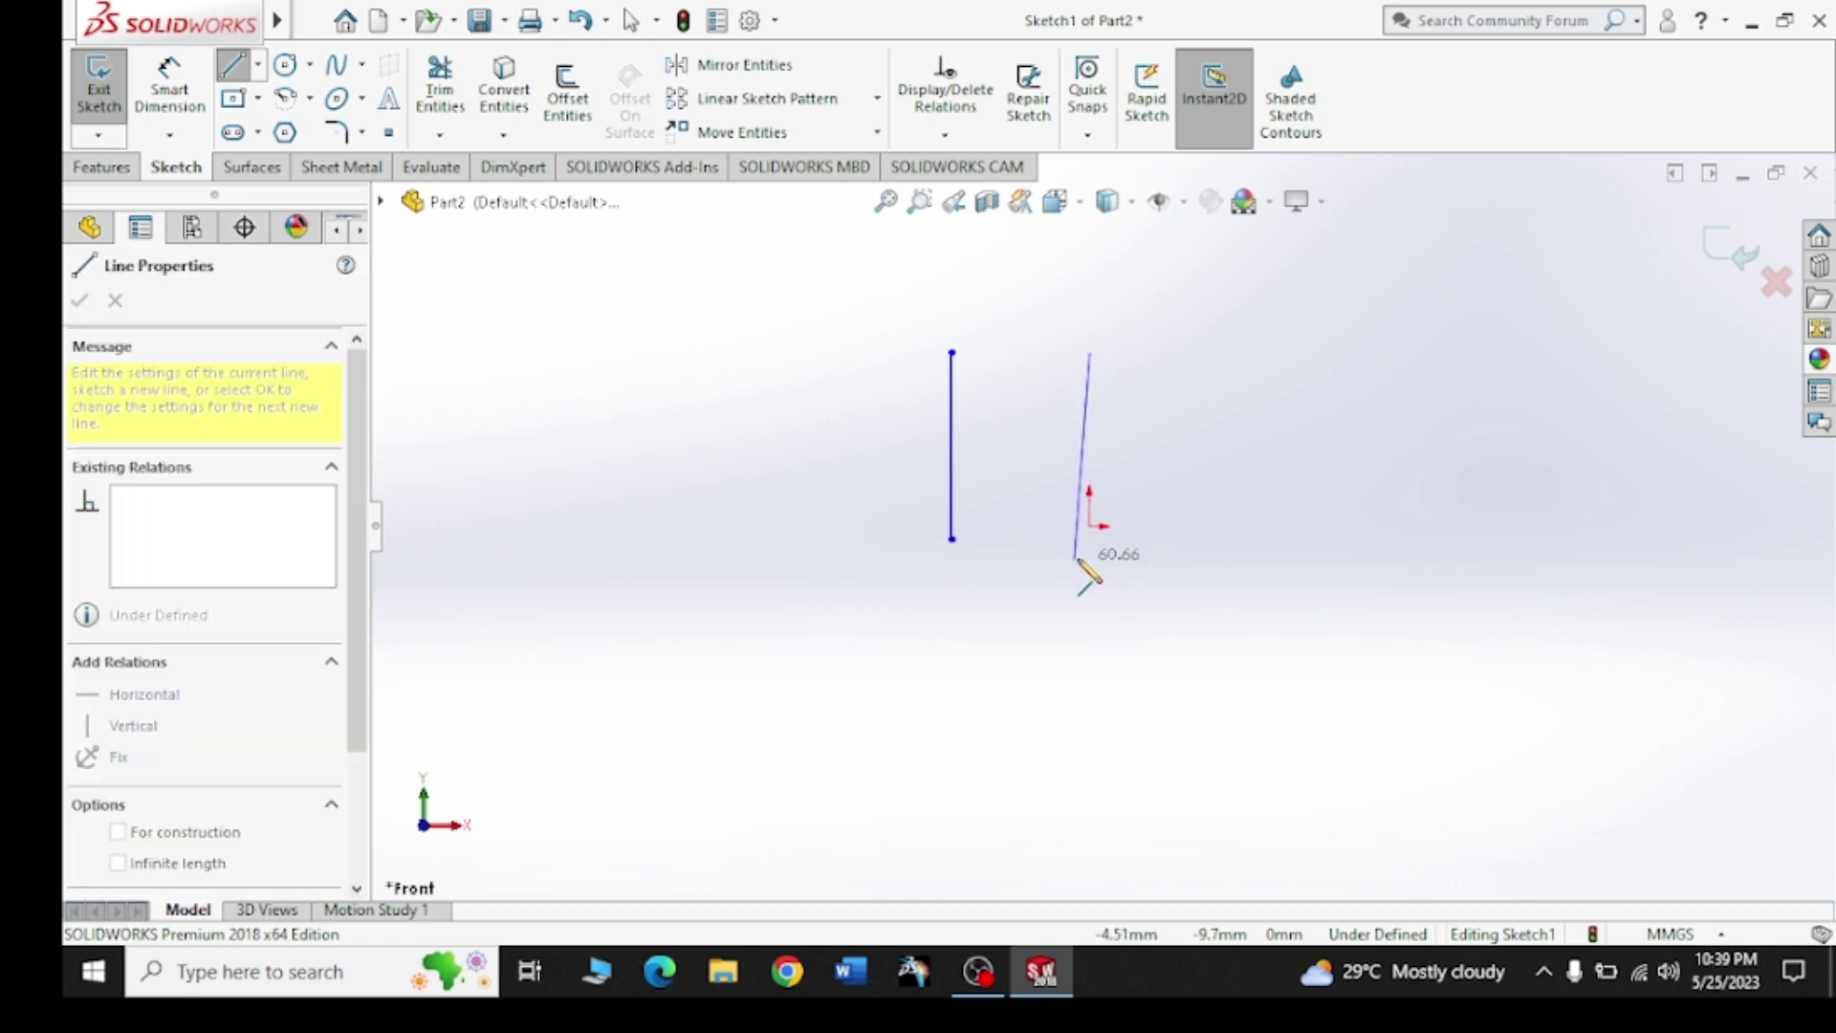
pyautogui.click(1090, 539)
pyautogui.rightClick(1161, 463)
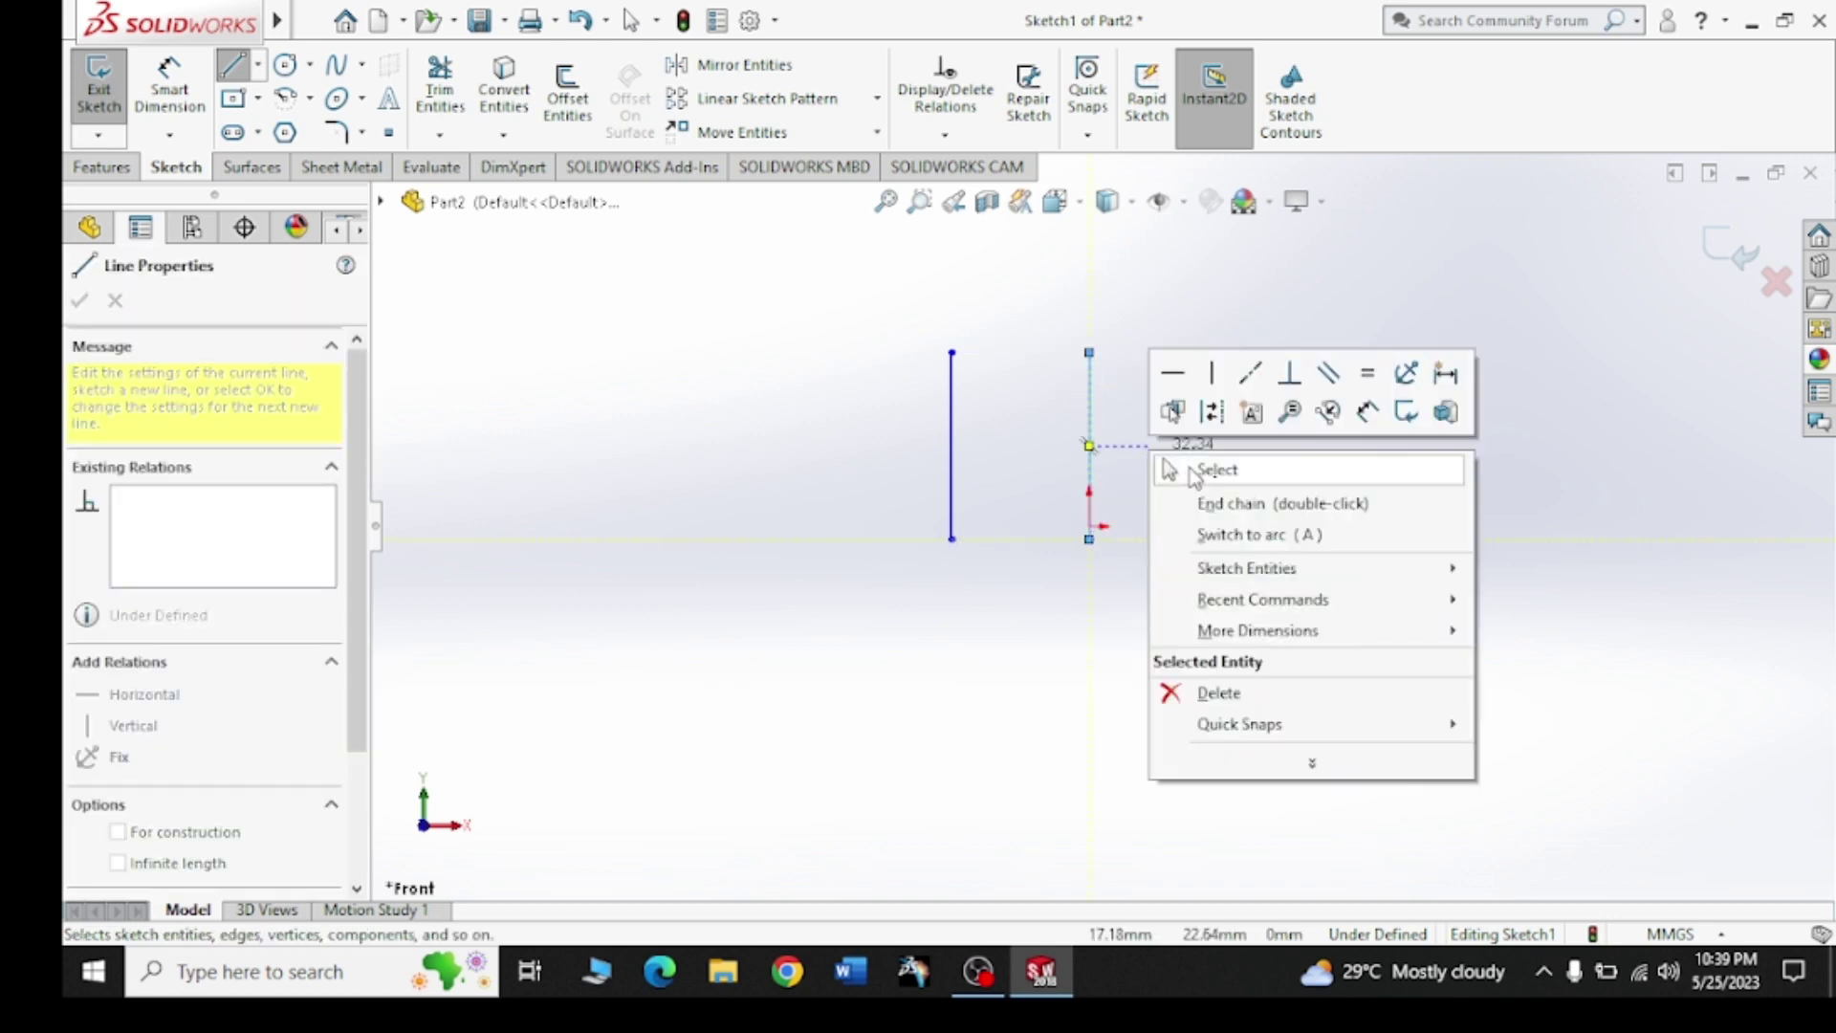
pyautogui.click(1162, 463)
# Join the two lines' top ends with a tangent arc
pyautogui.click(309, 100)
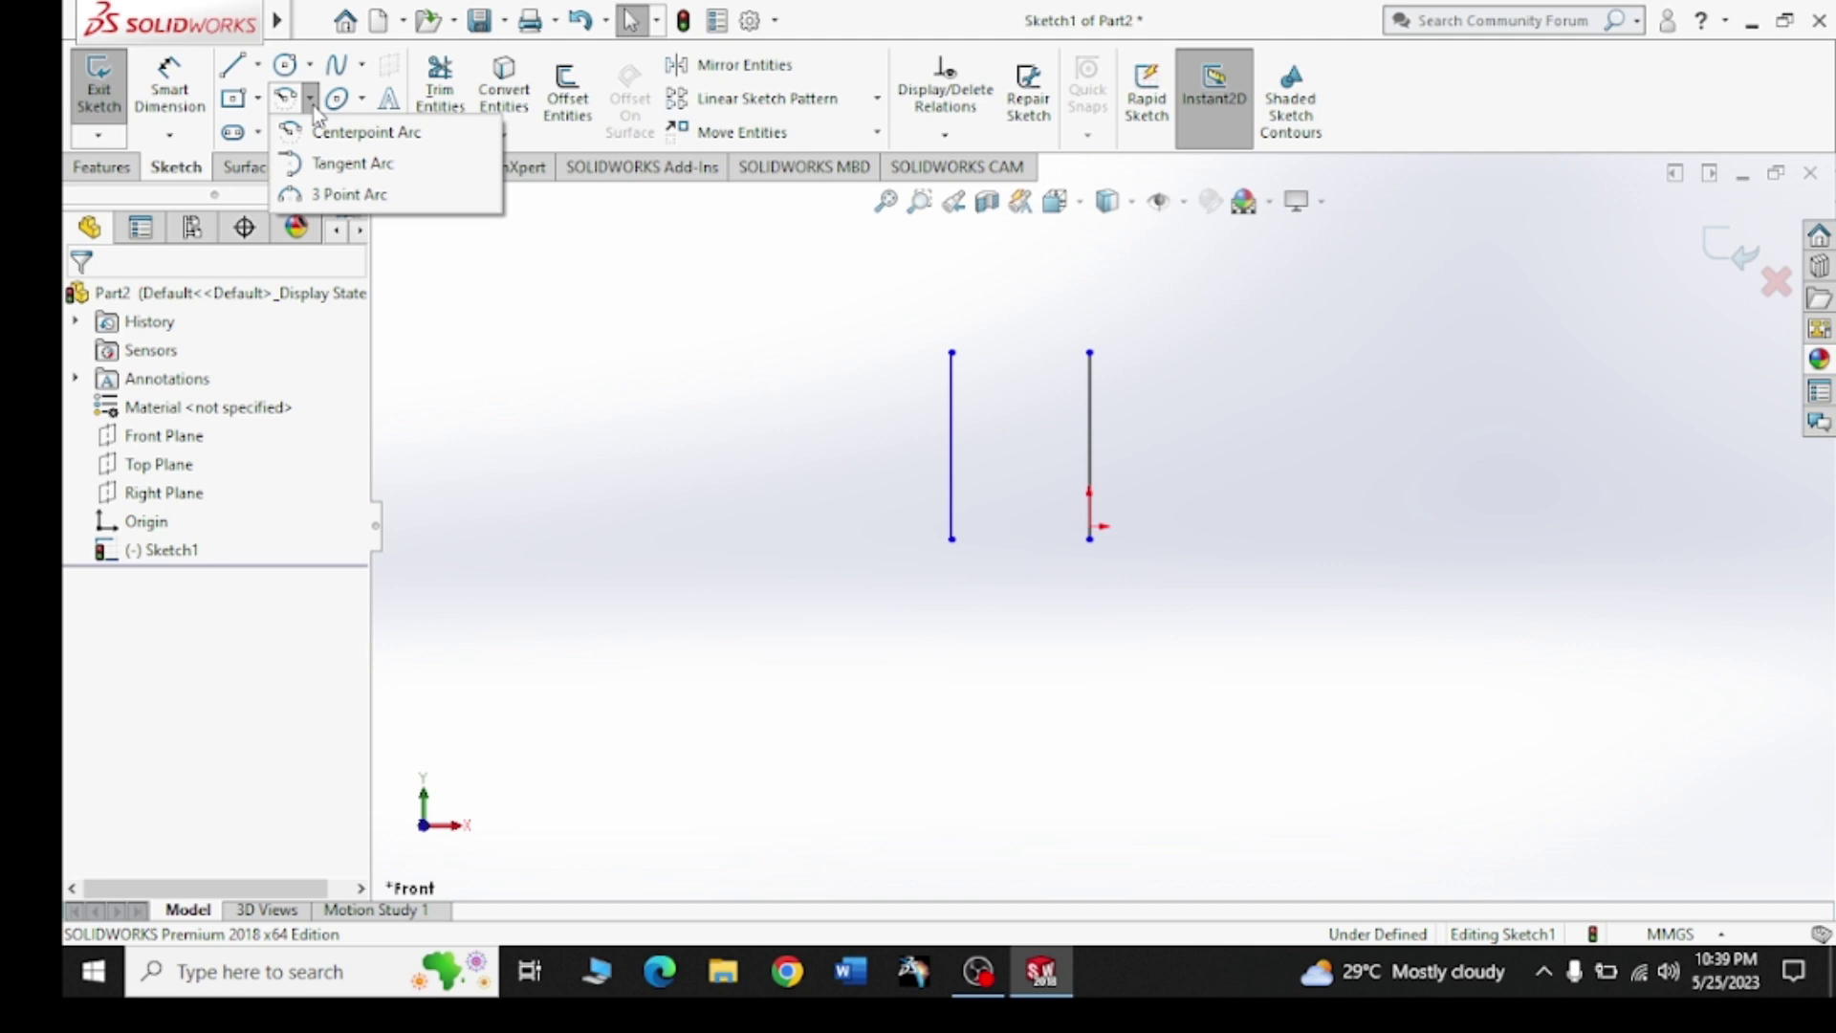
pyautogui.click(349, 160)
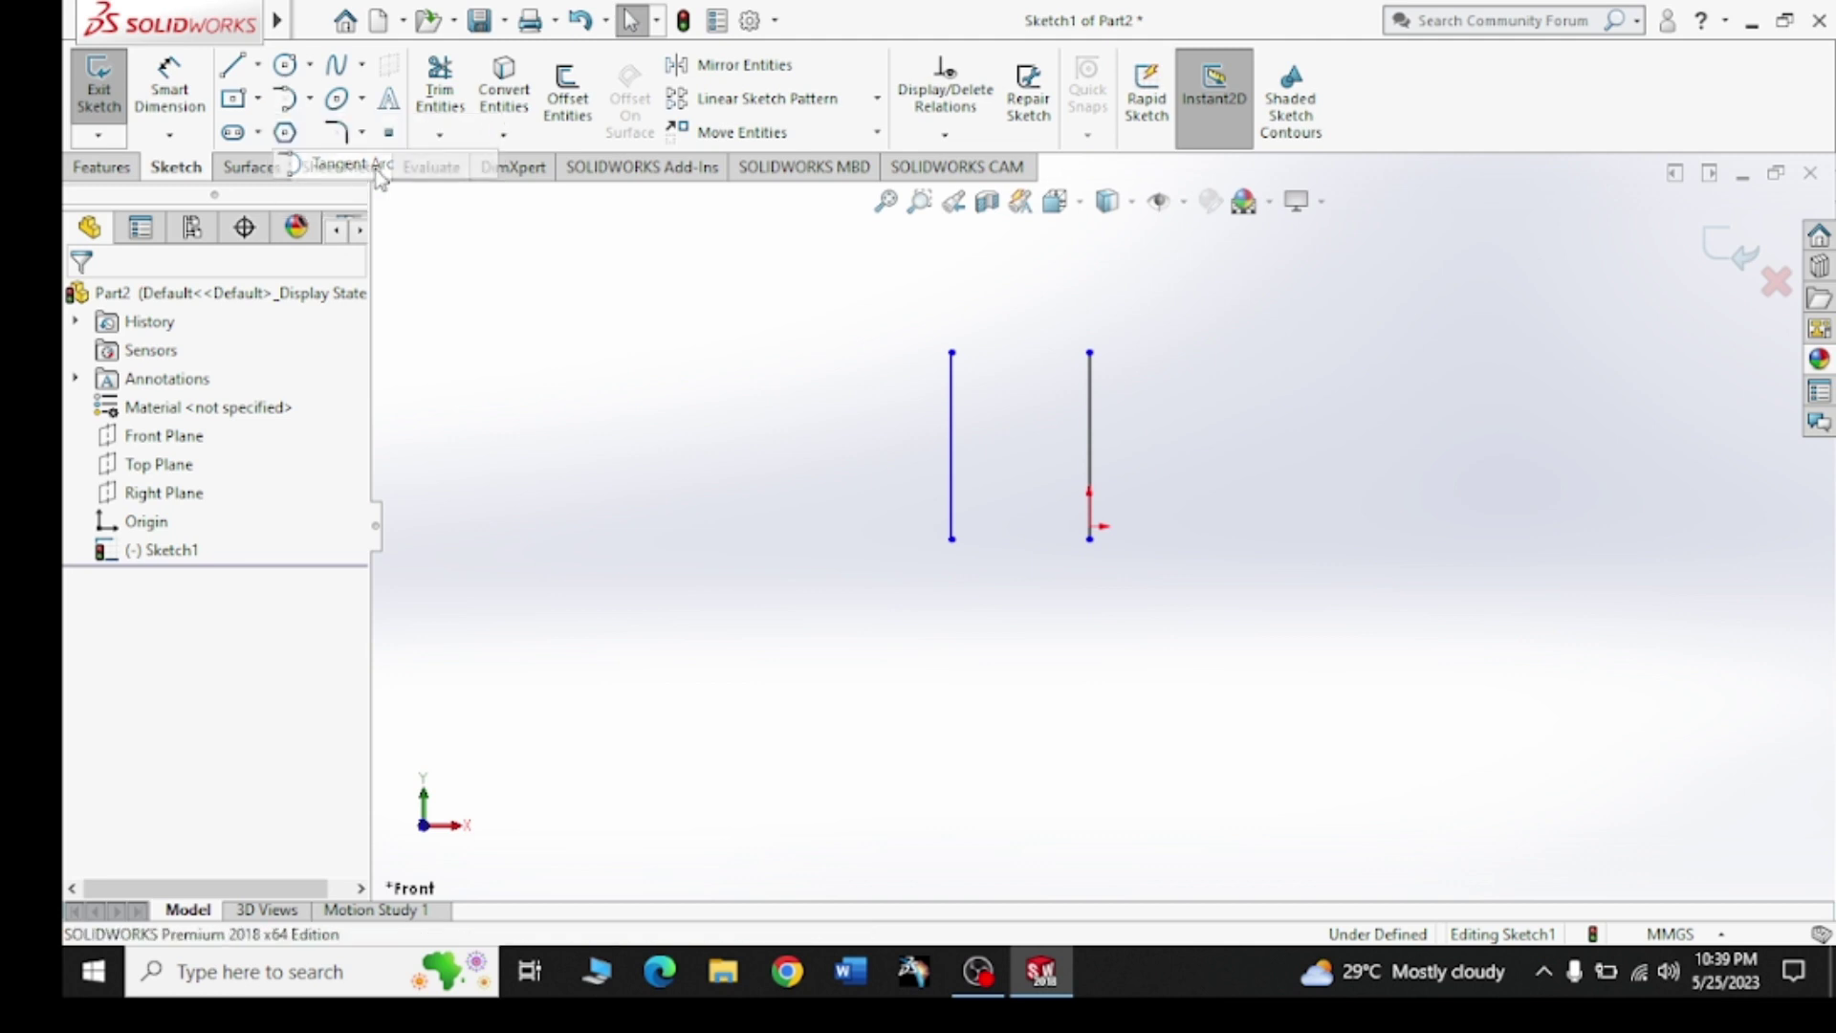
pyautogui.click(951, 352)
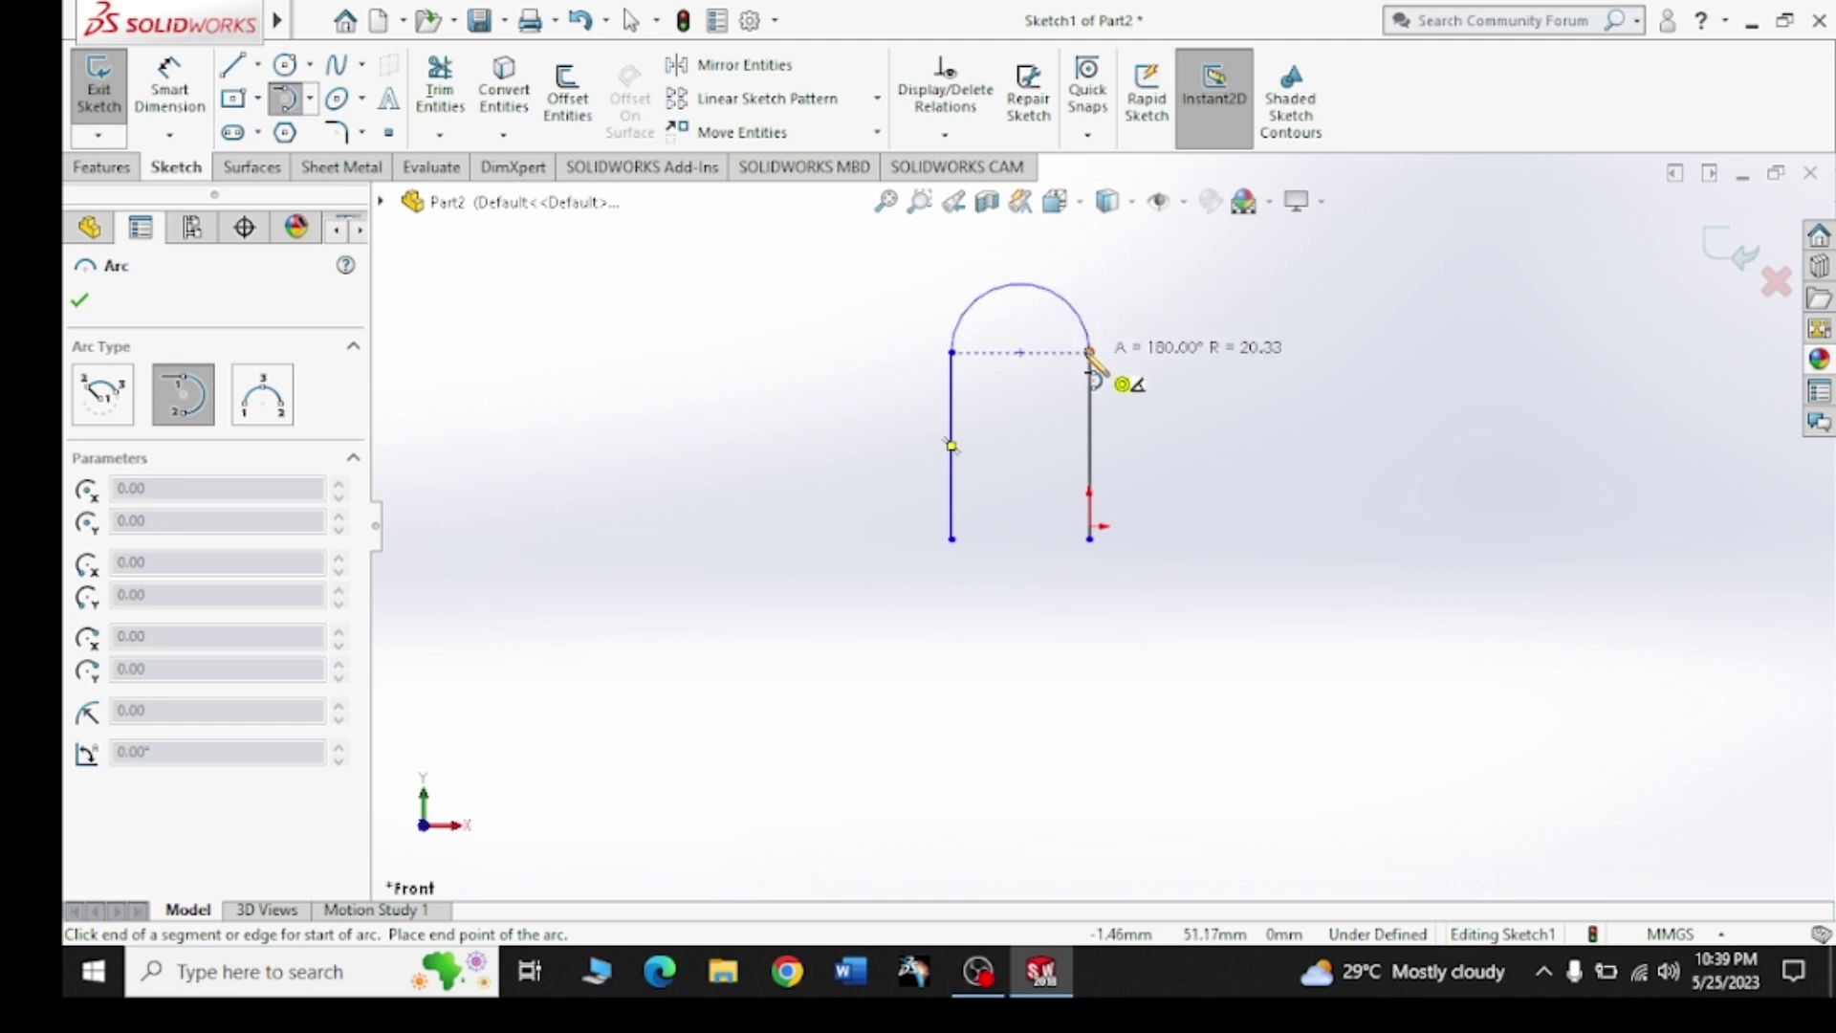
pyautogui.click(1090, 353)
pyautogui.rightClick(1171, 330)
pyautogui.click(1191, 361)
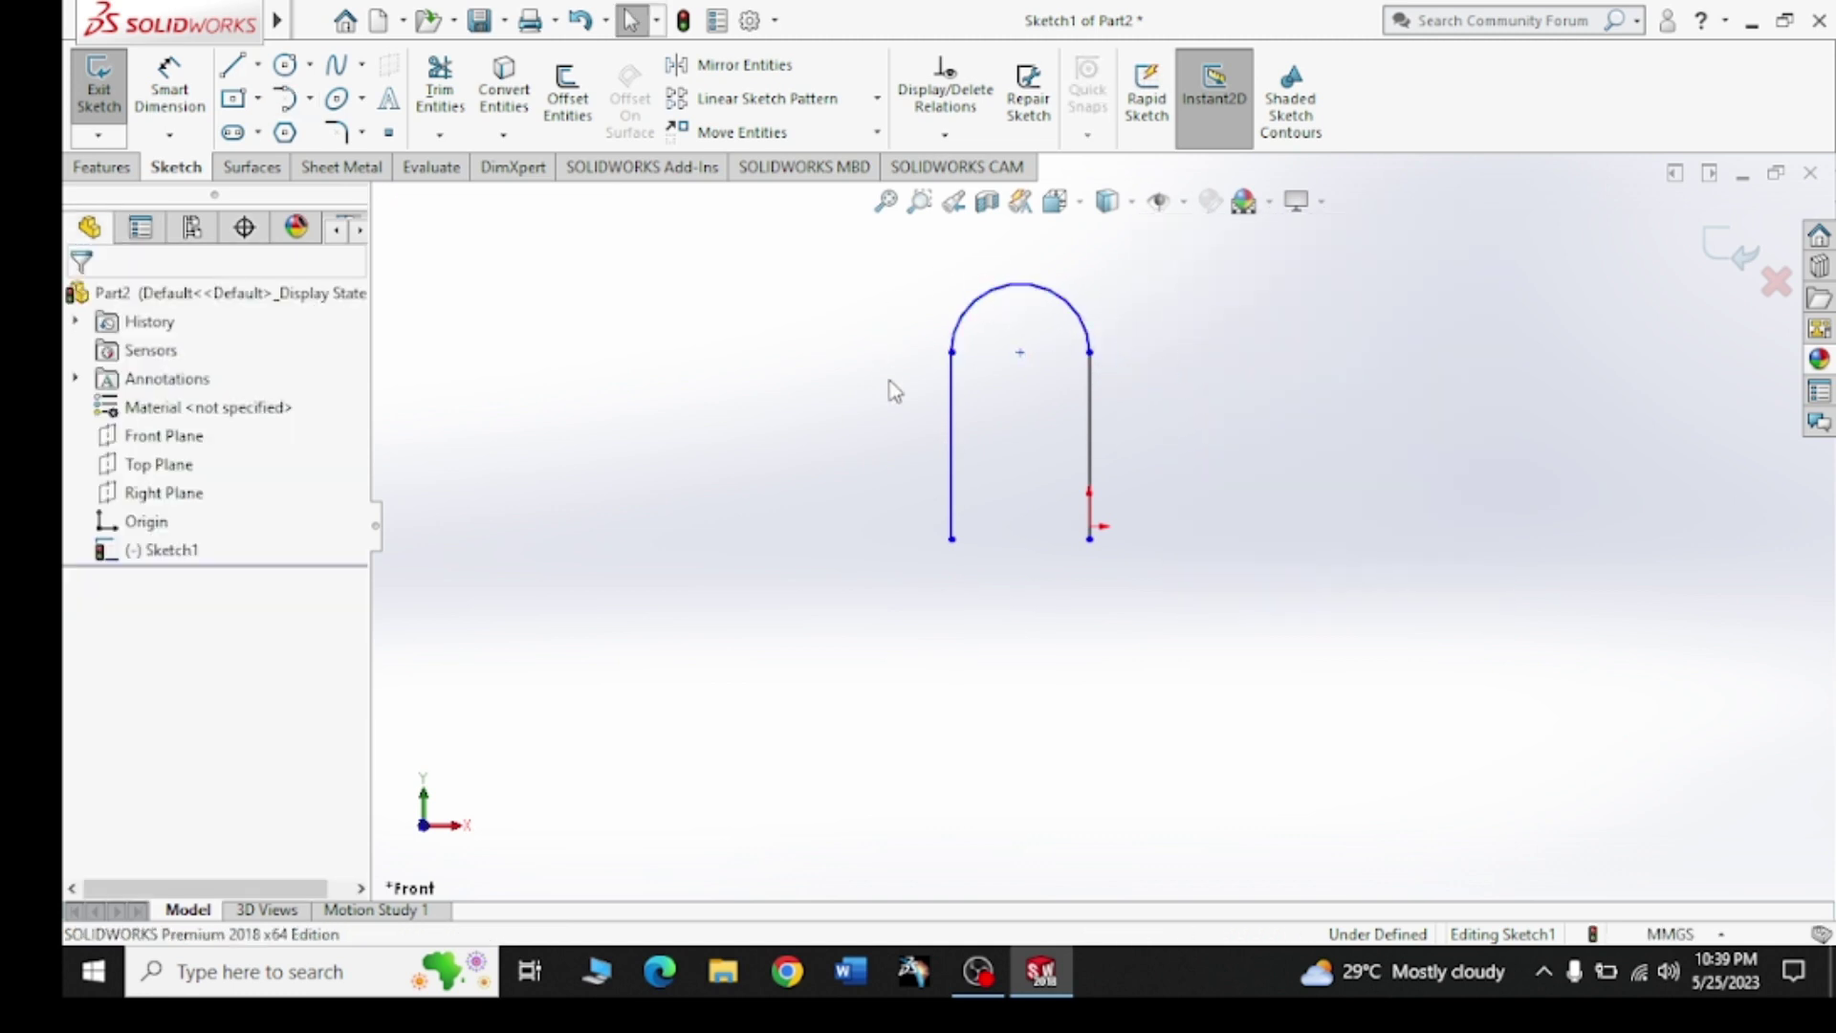
# Draw a tangent arc from the right line's bottom end to the left line's bottom end
pyautogui.click(309, 99)
pyautogui.click(330, 163)
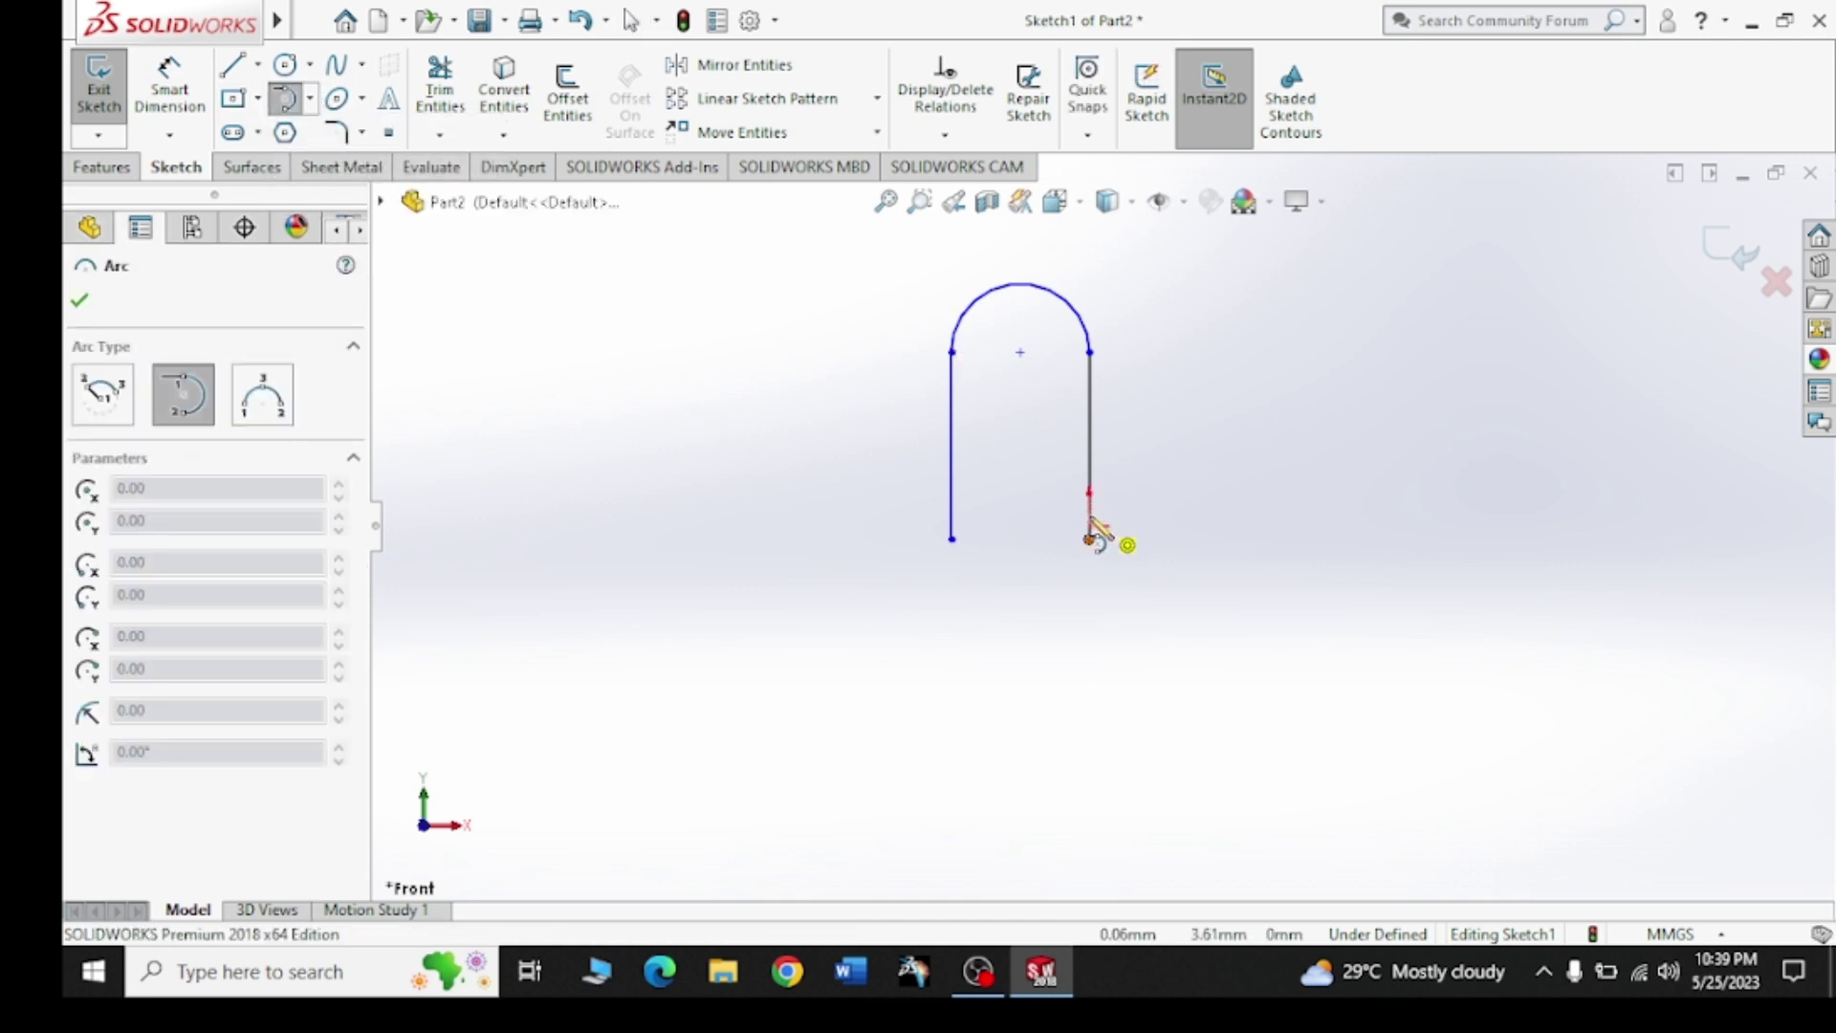
pyautogui.click(1090, 539)
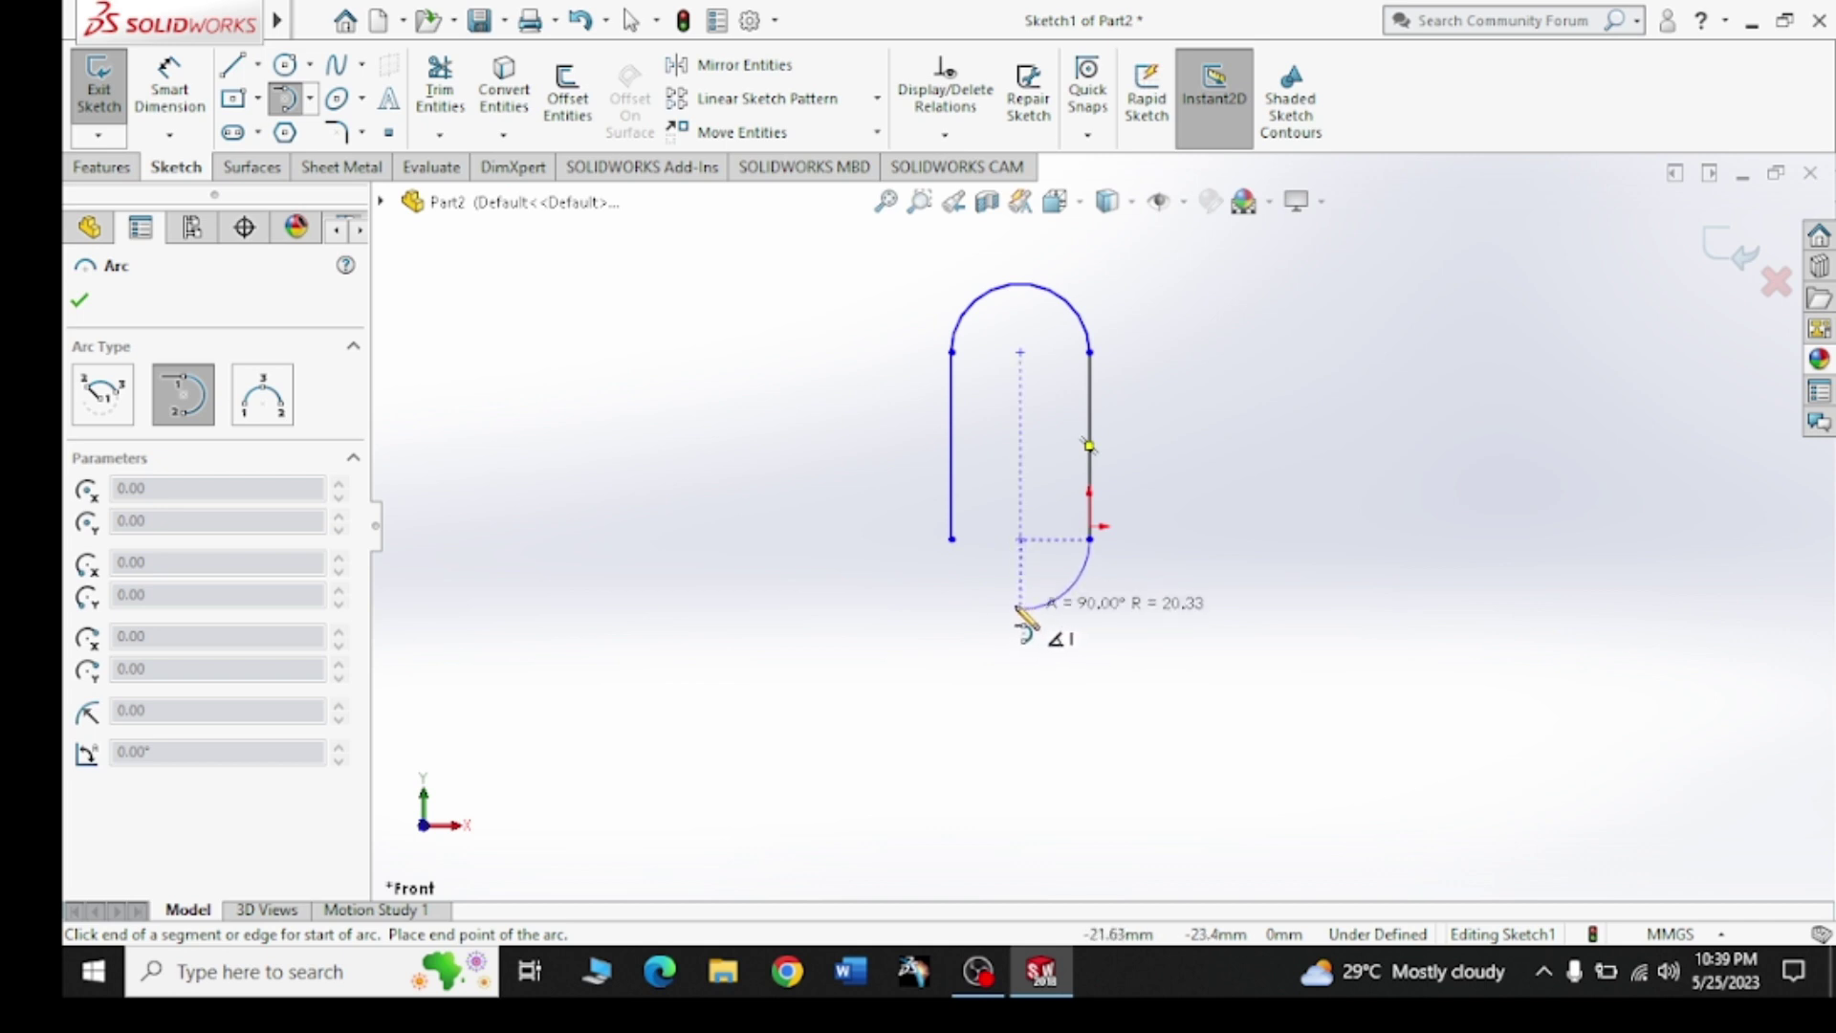
pyautogui.click(953, 540)
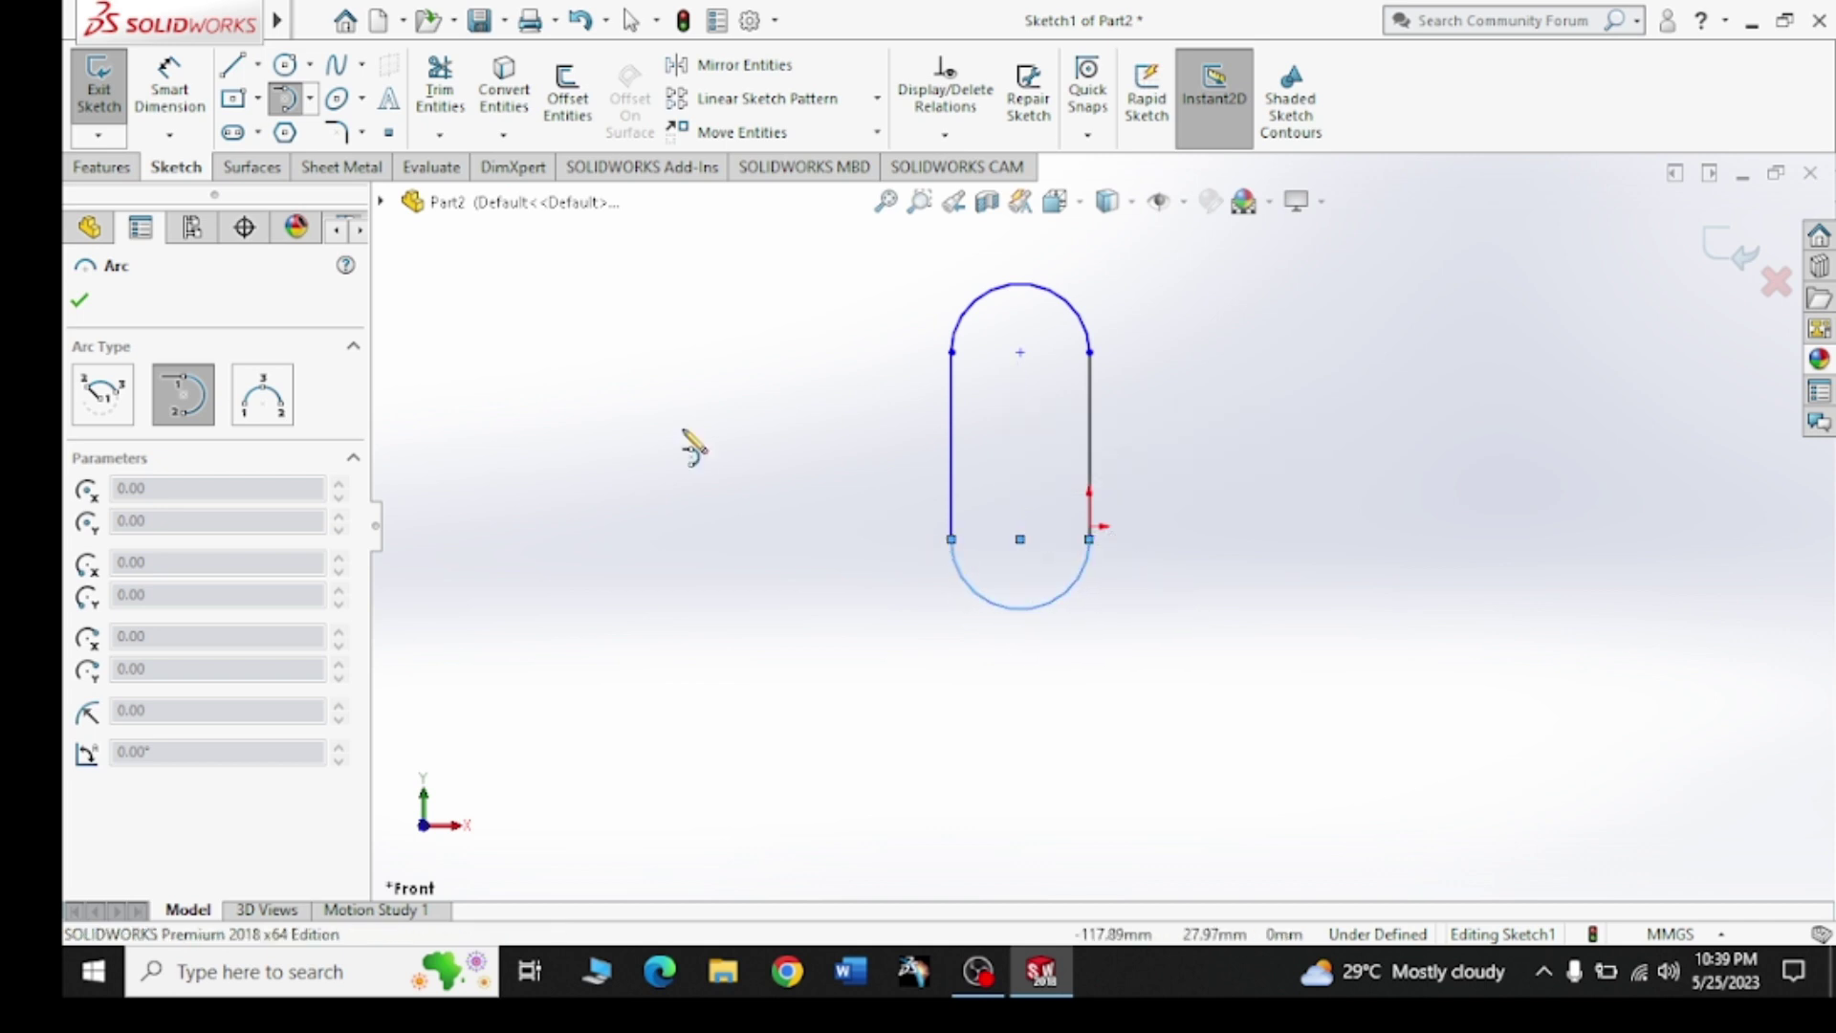
pyautogui.rightClick(688, 446)
pyautogui.click(716, 429)
pyautogui.scroll(3, 1099, 392)
pyautogui.scroll(-2, 1073, 521)
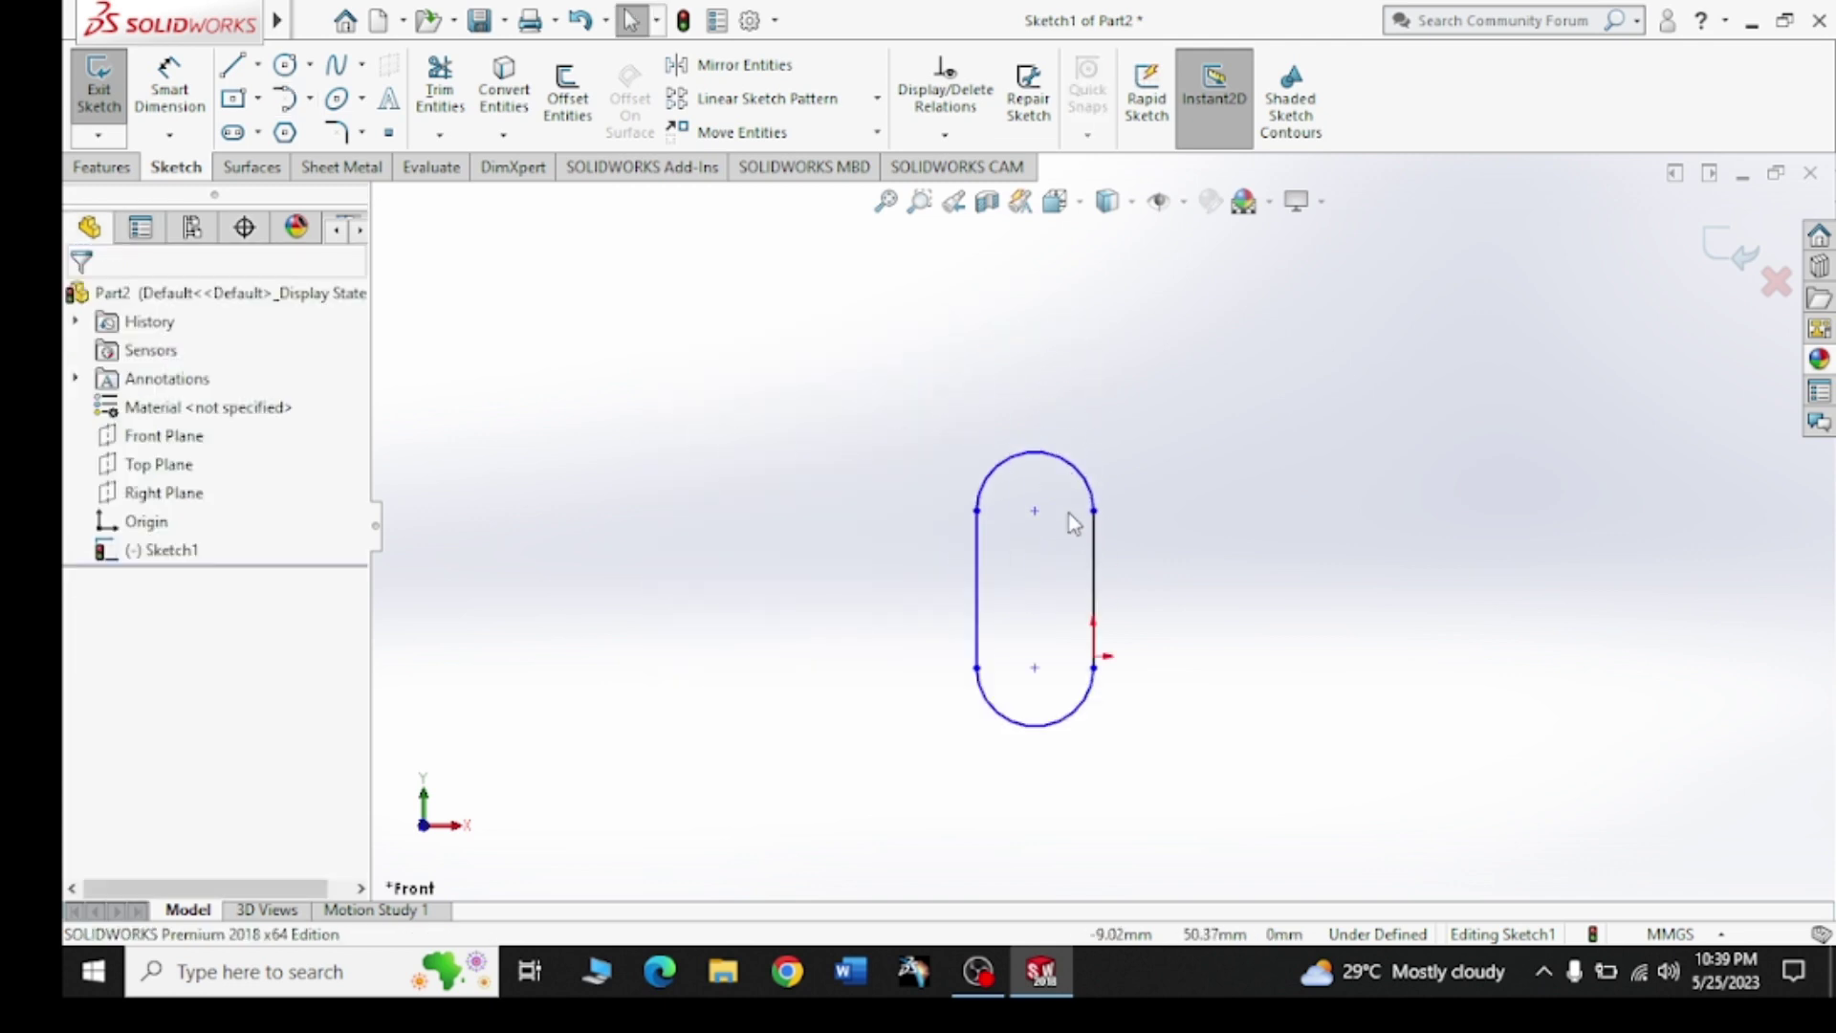
pyautogui.scroll(-1, 1058, 593)
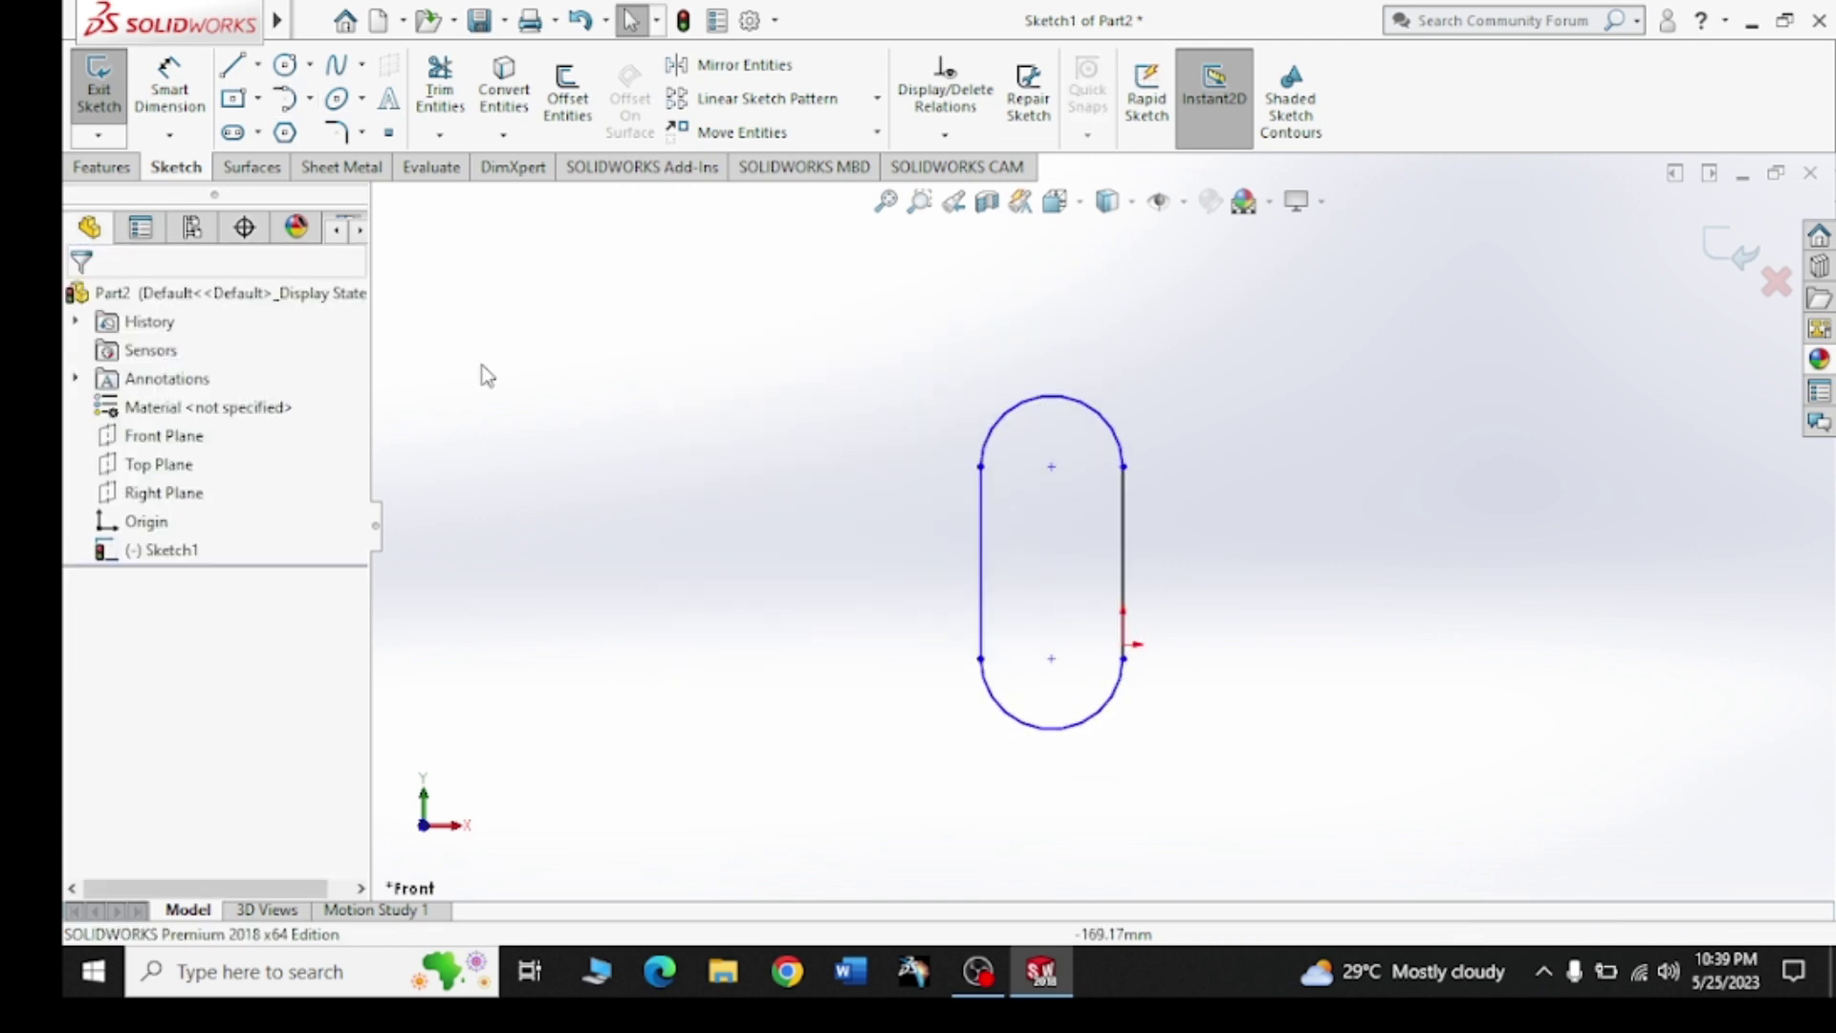
pyautogui.click(310, 100)
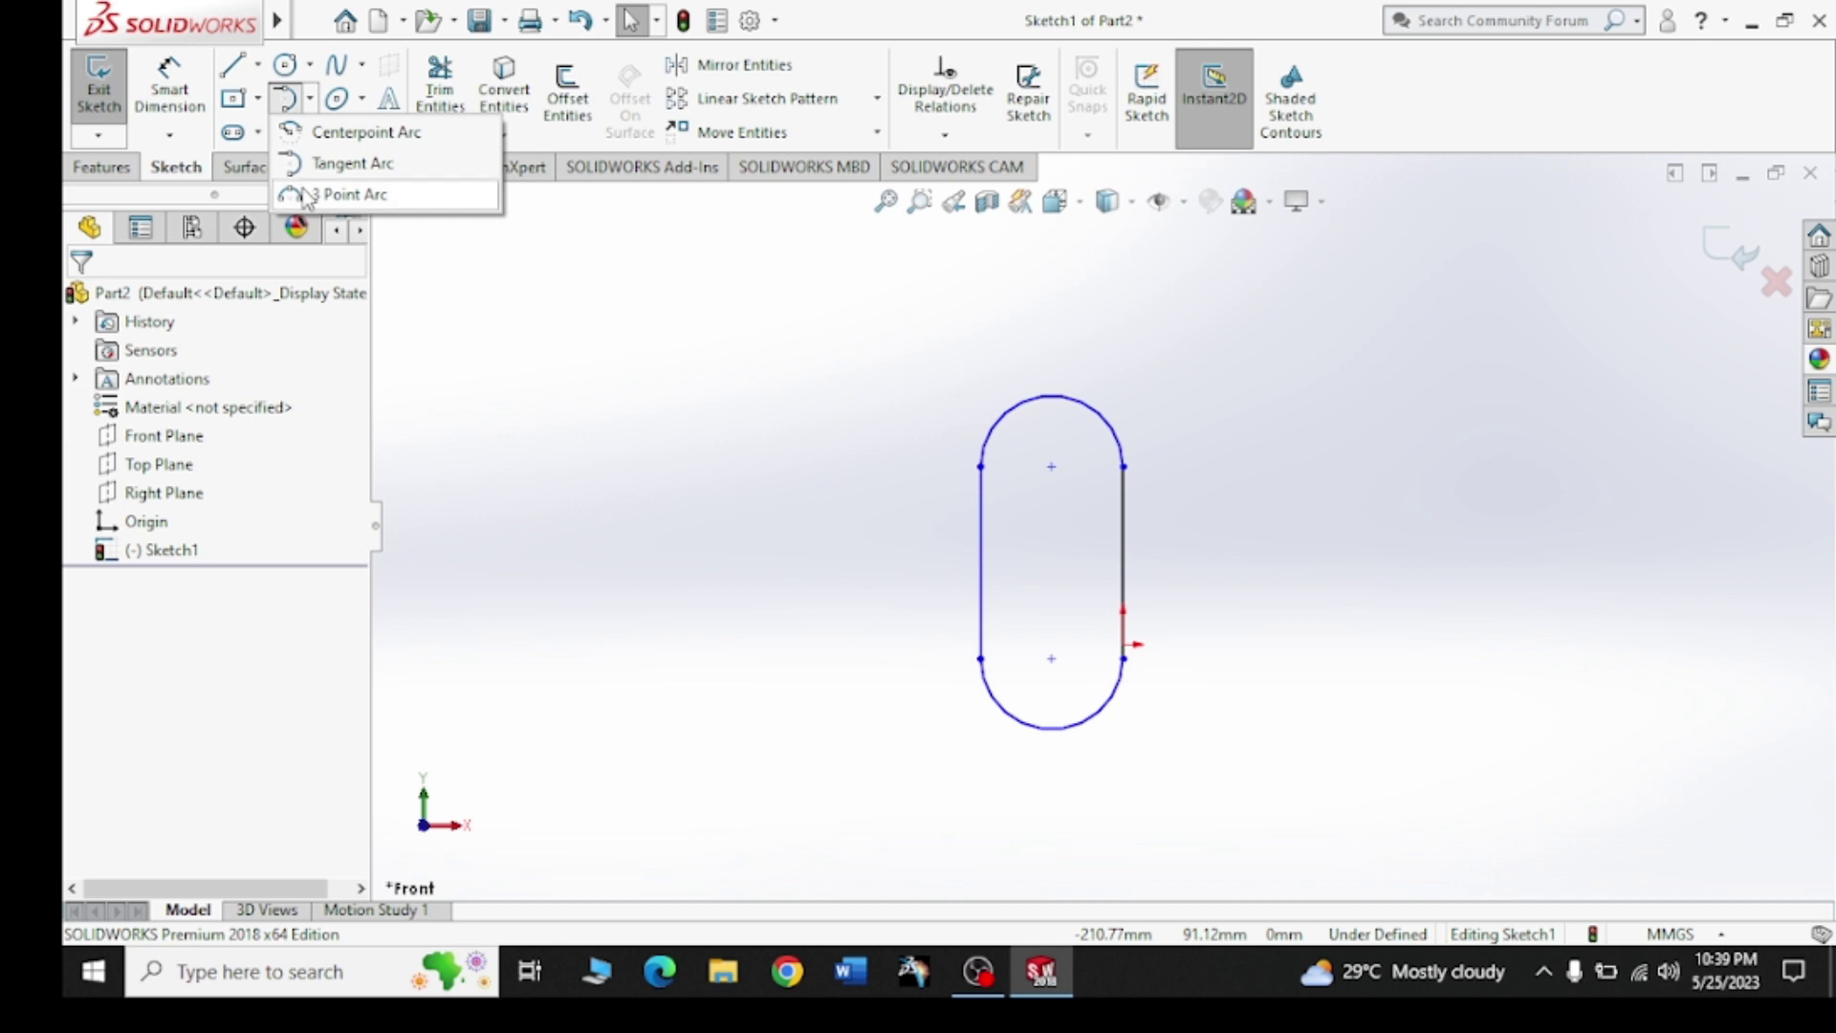
# Delete the slot's top and bottom tangent arcs
pyautogui.click(955, 446)
pyautogui.press('Delete')
pyautogui.moveTo(1155, 680); pyautogui.dragTo(947, 735)
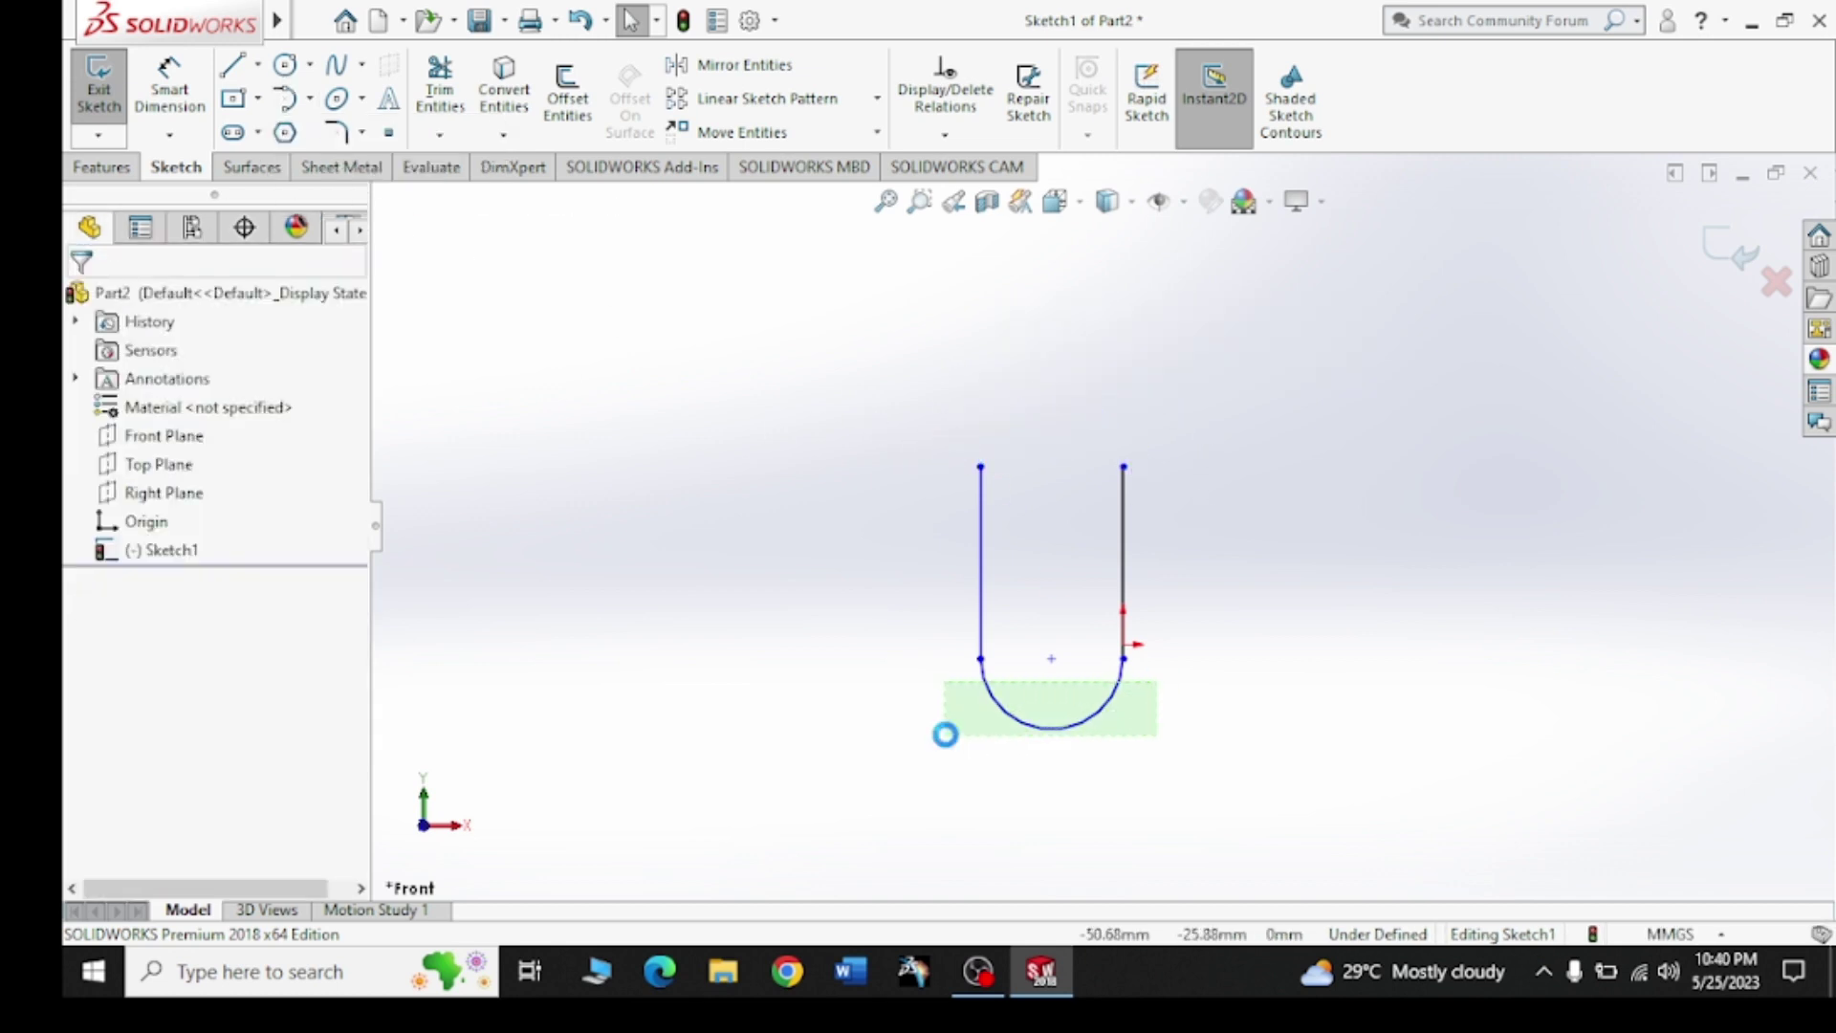
pyautogui.press('Delete')
# Draw a 3 Point Arc between the line tops that dips downward
pyautogui.click(310, 99)
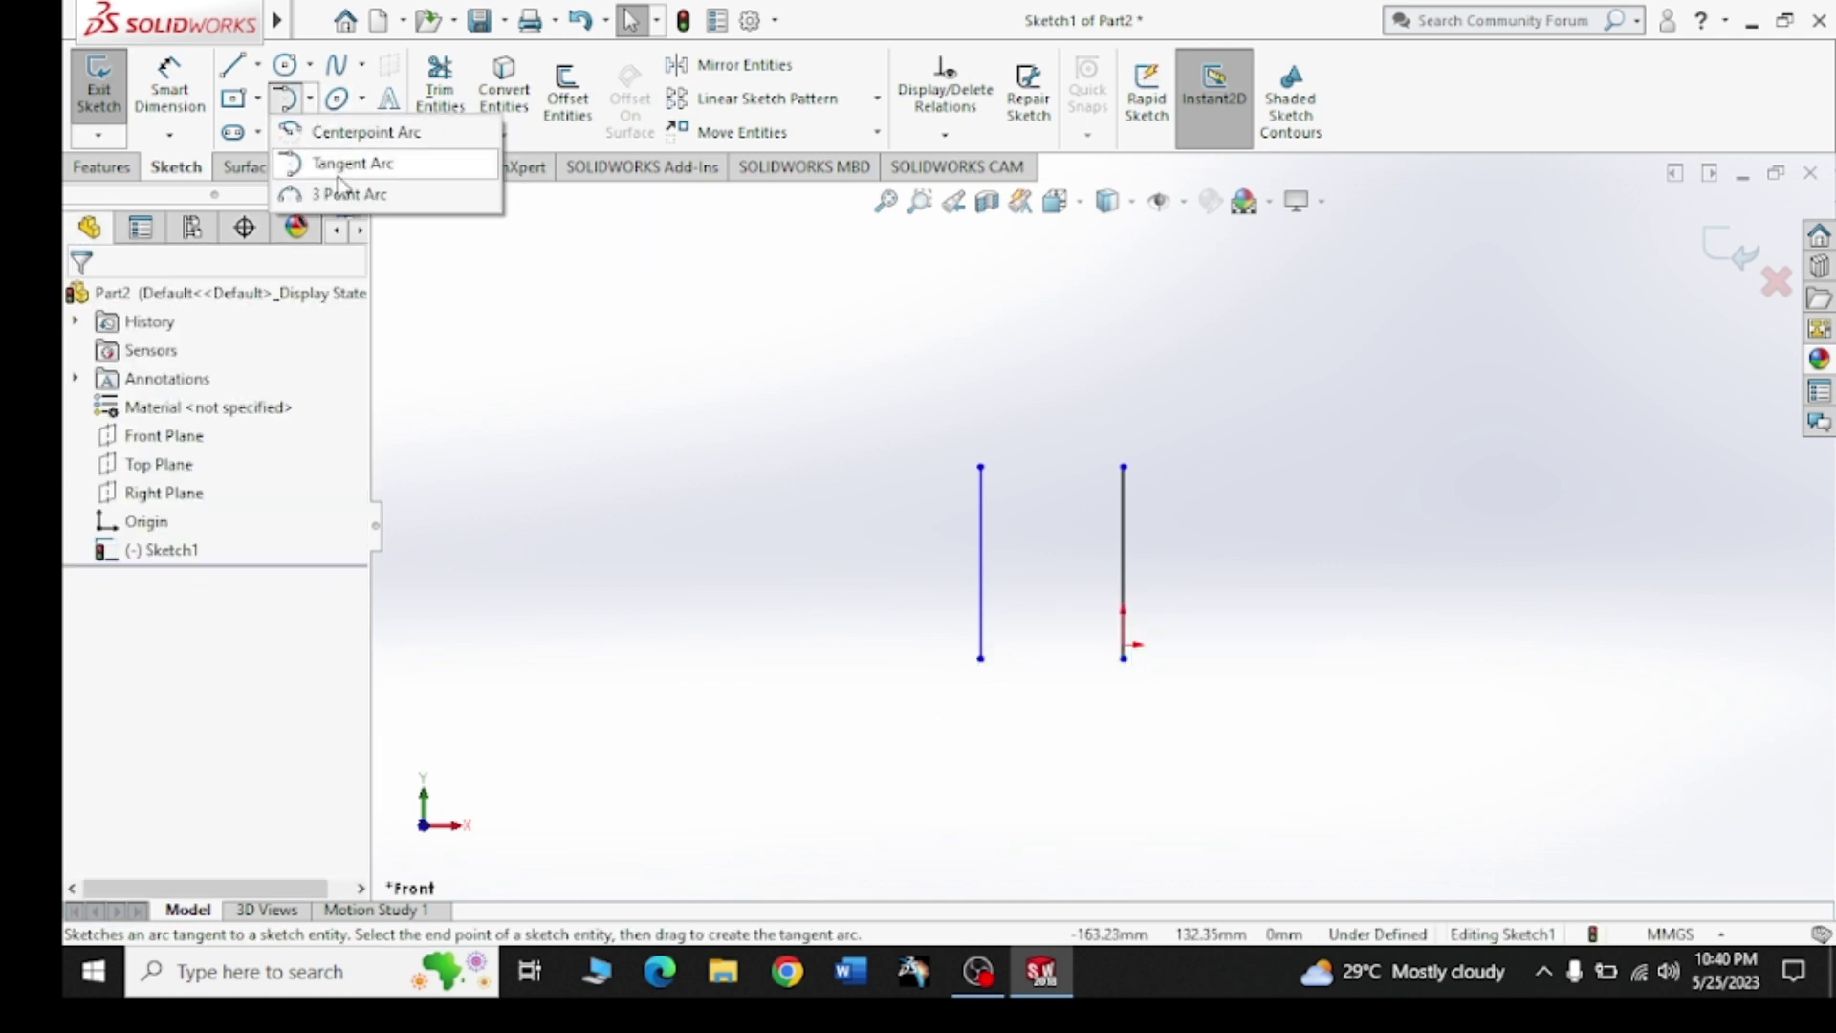
pyautogui.click(330, 201)
pyautogui.click(980, 468)
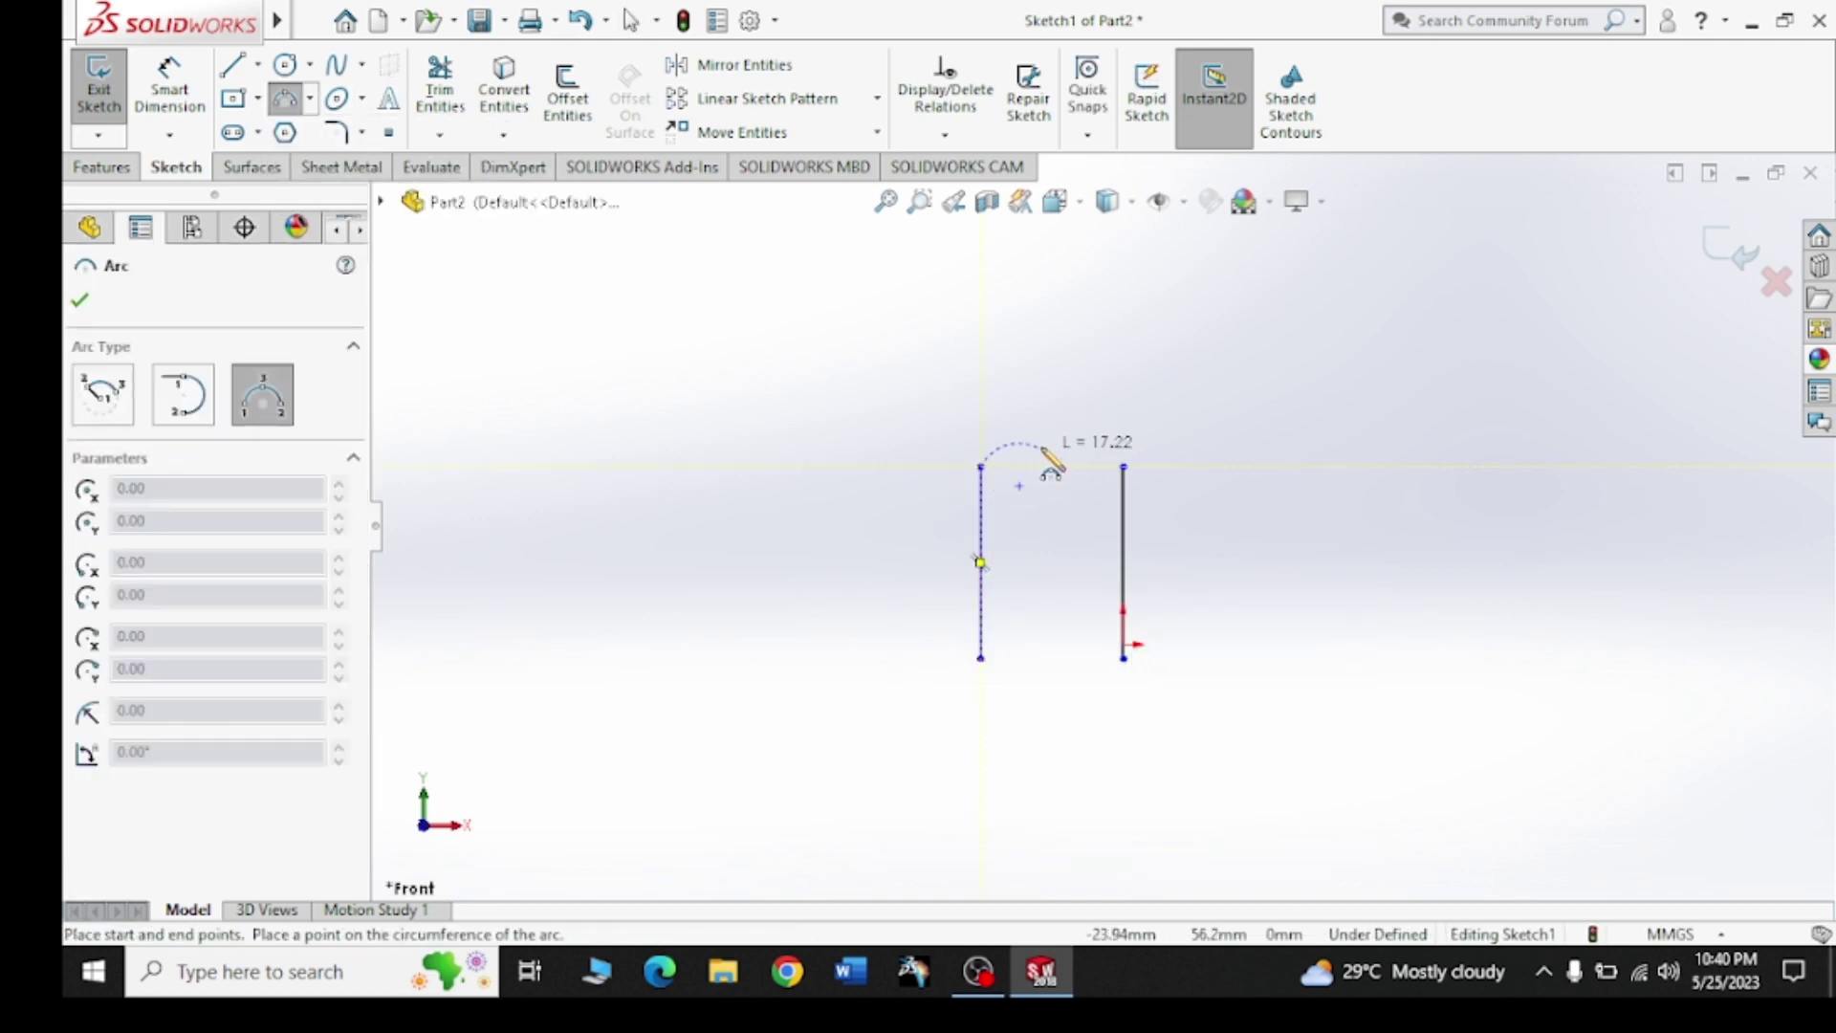
pyautogui.click(1124, 467)
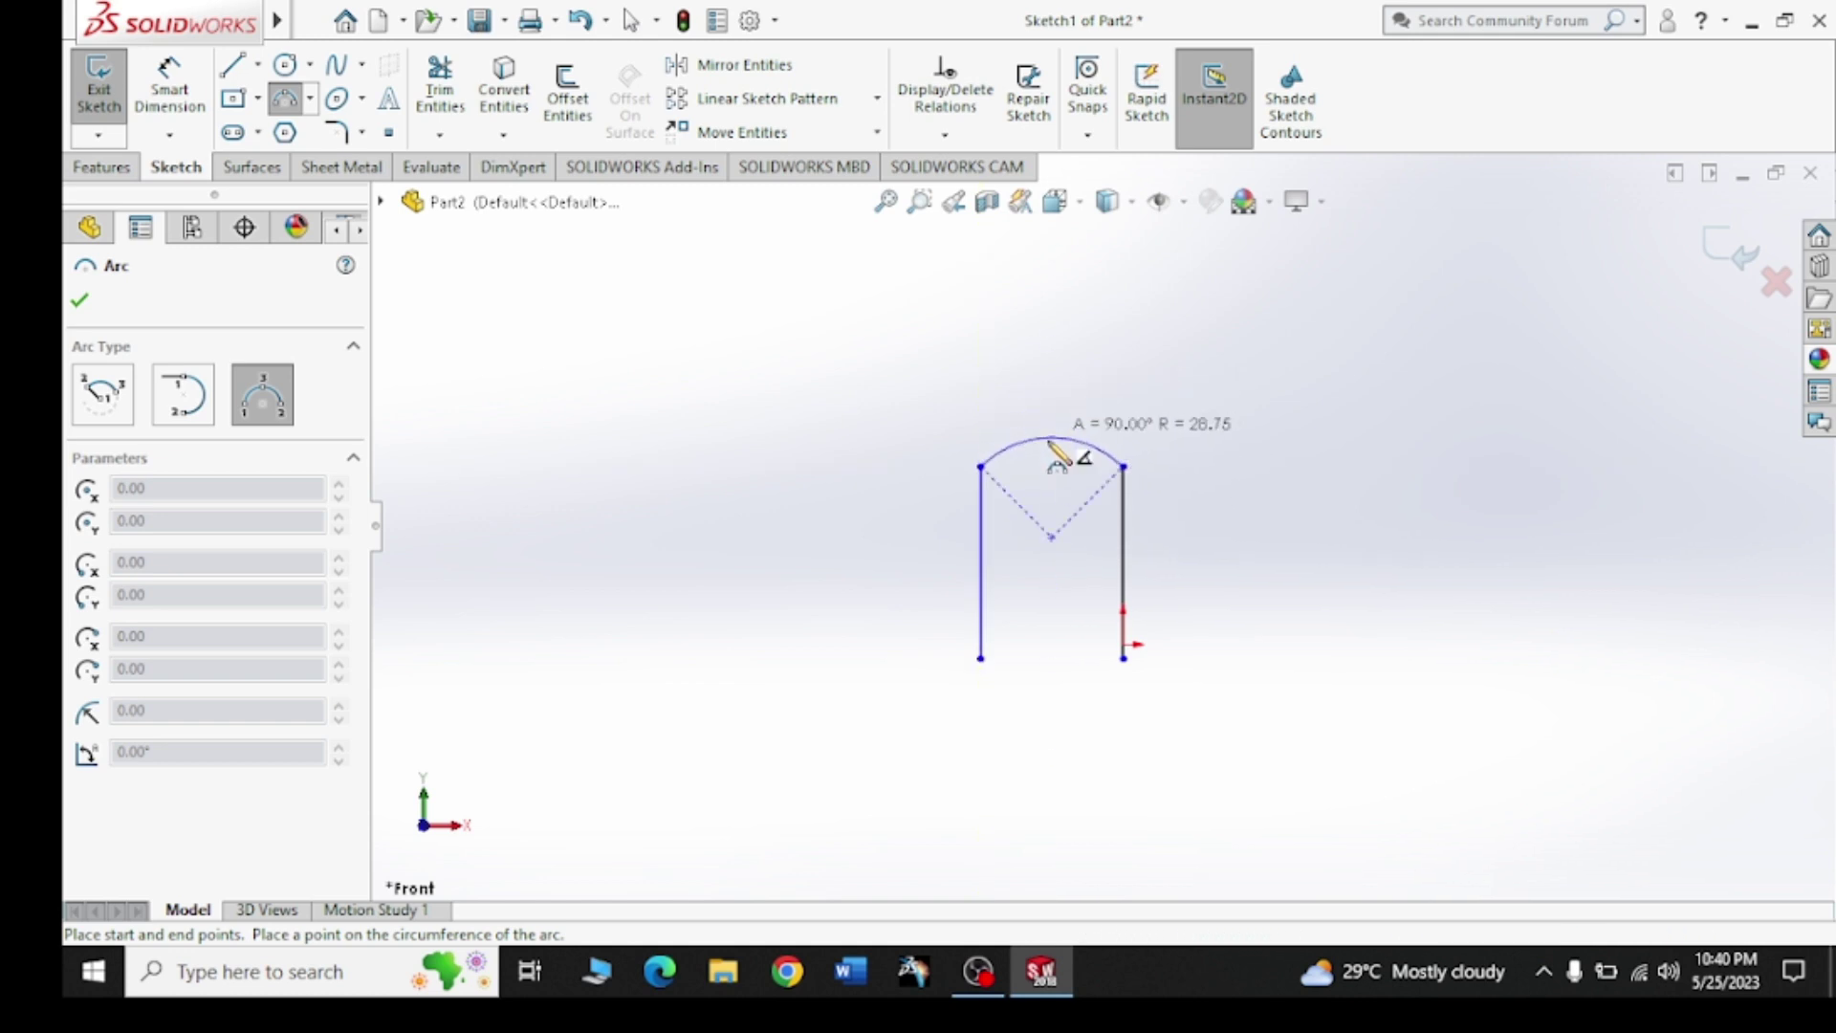
pyautogui.click(1054, 542)
pyautogui.rightClick(864, 448)
pyautogui.click(871, 456)
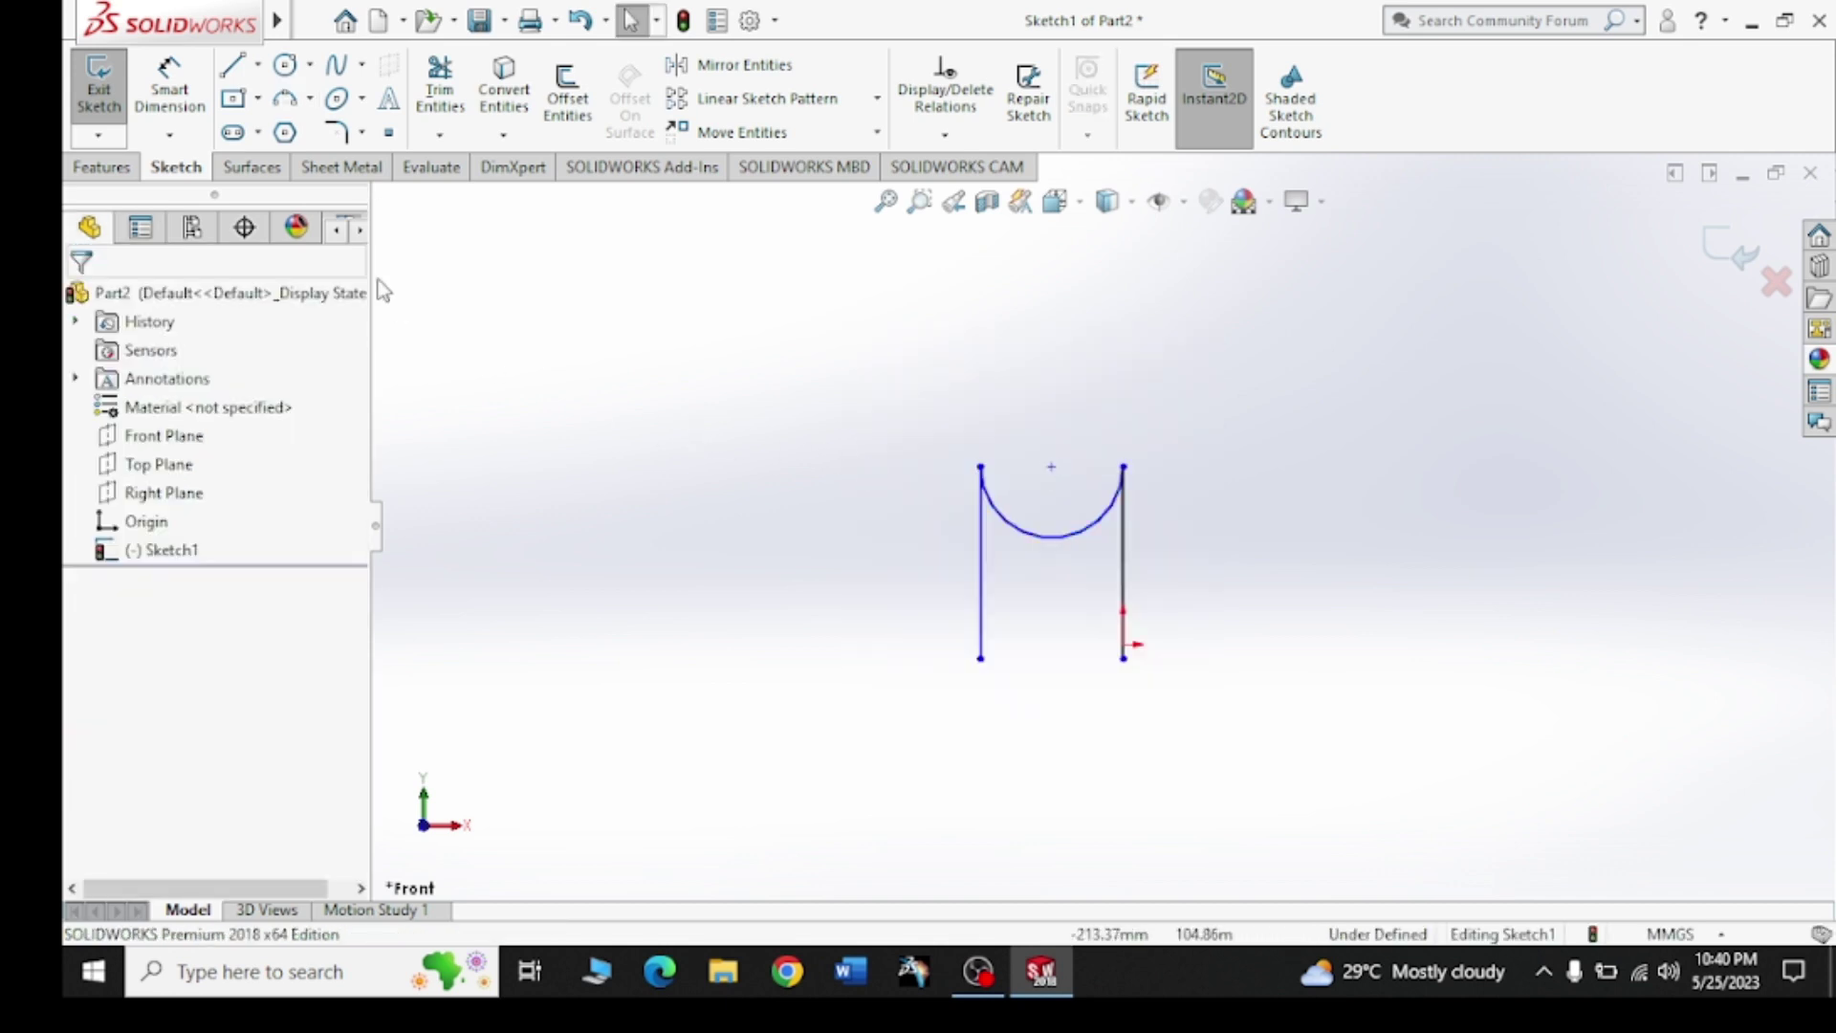
# Draw a 3 Point Arc between the line bottoms that bulges below them
pyautogui.click(297, 101)
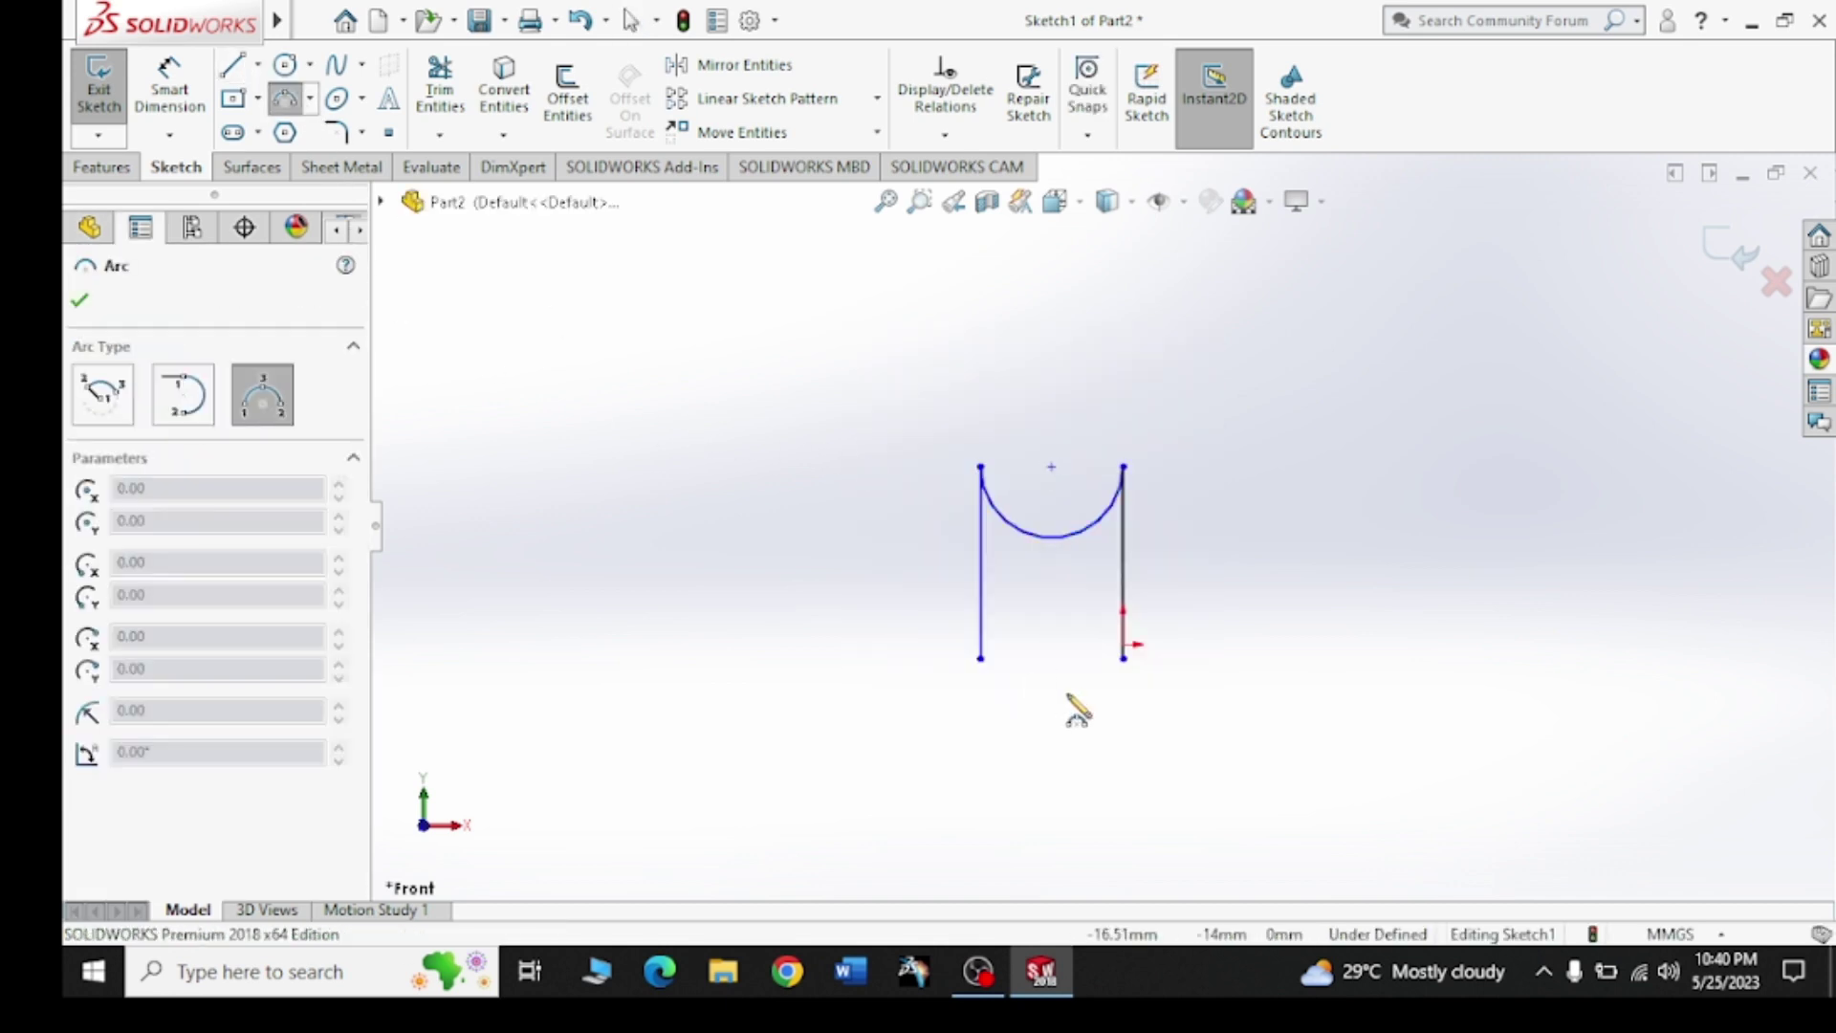
pyautogui.click(980, 658)
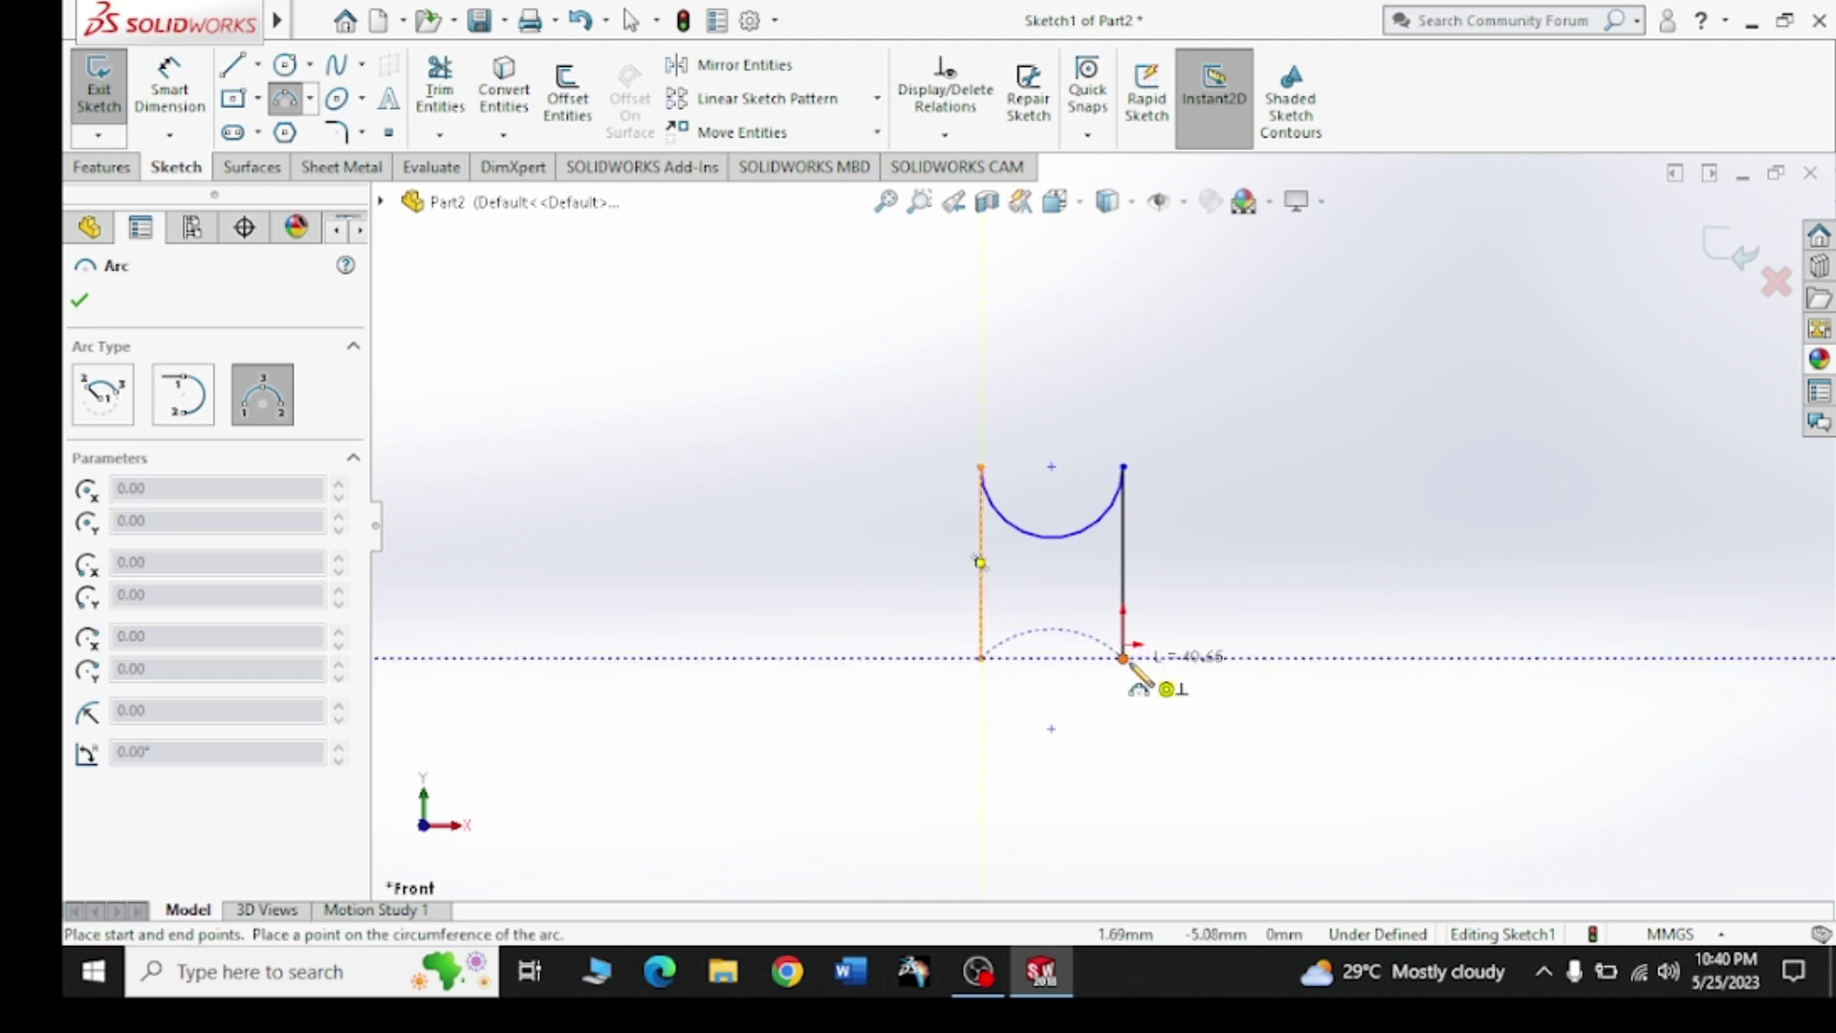
pyautogui.click(1124, 658)
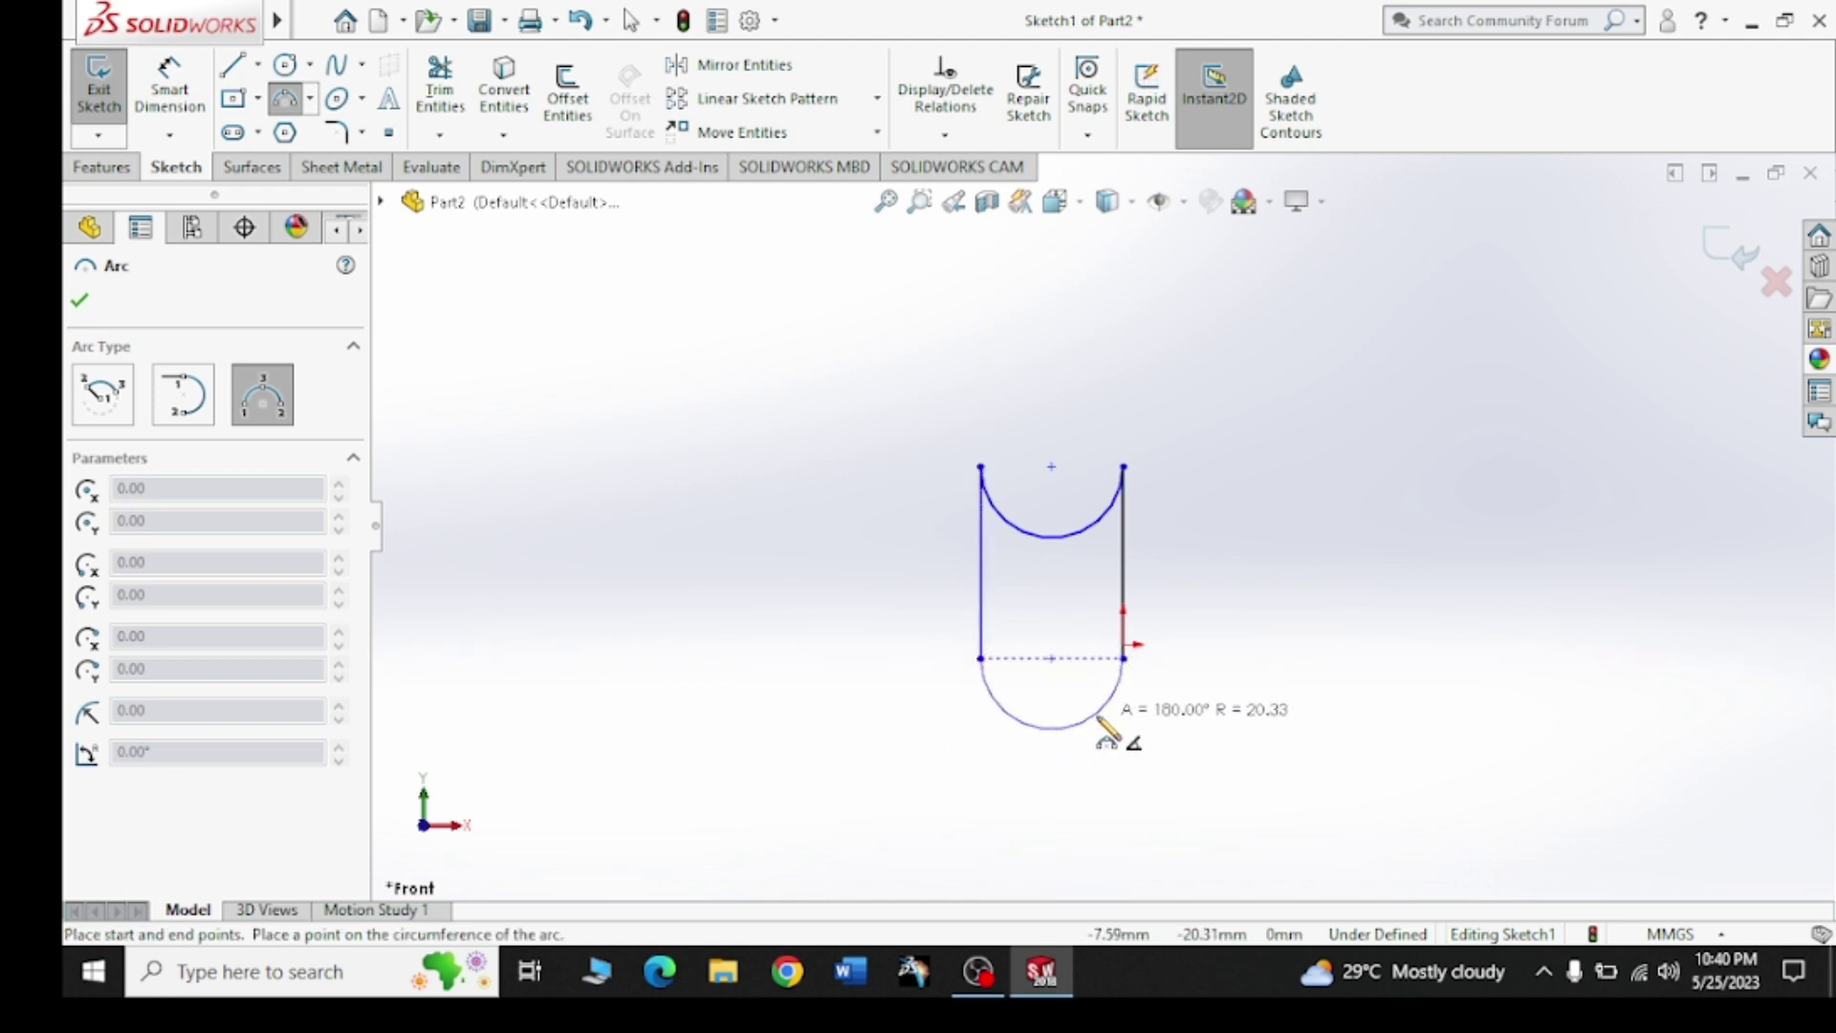
pyautogui.click(1091, 733)
pyautogui.rightClick(1249, 540)
pyautogui.click(1300, 546)
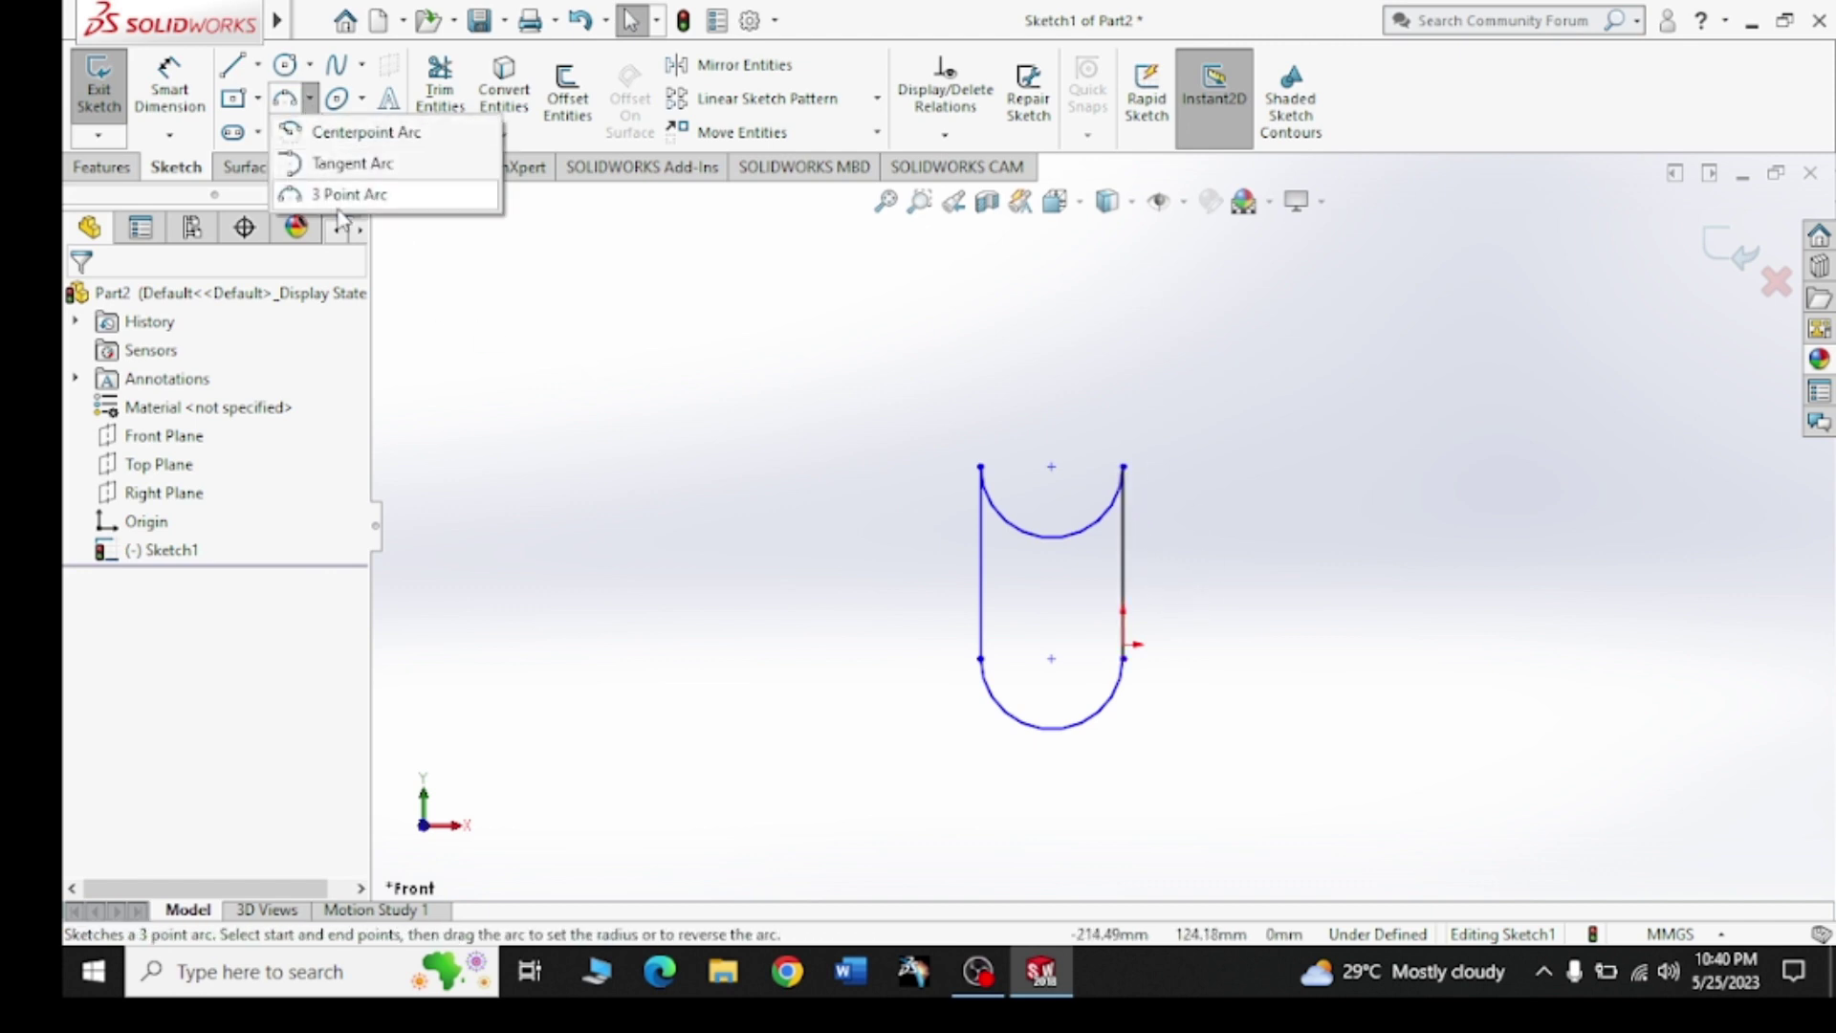
pyautogui.click(1331, 409)
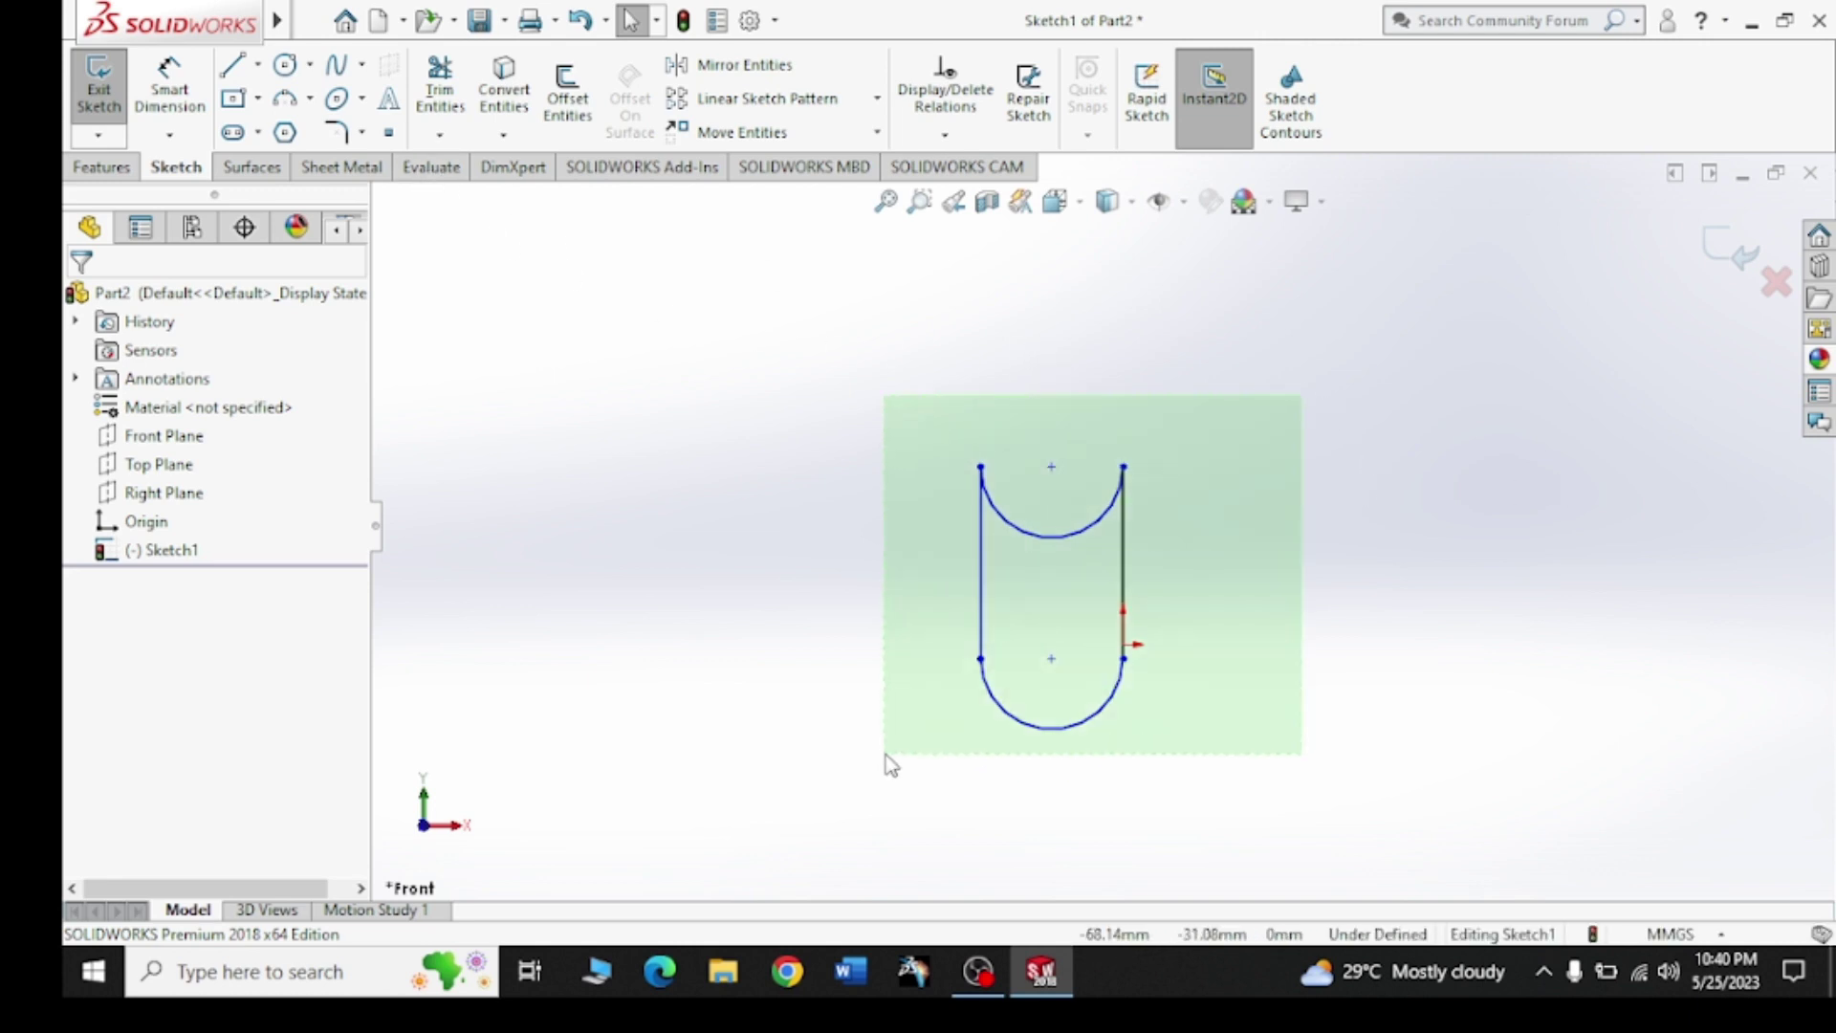
# Box-select the whole sketch and delete it
pyautogui.moveTo(1293, 412); pyautogui.dragTo(884, 763)
pyautogui.press('Delete')
pyautogui.click(307, 17)
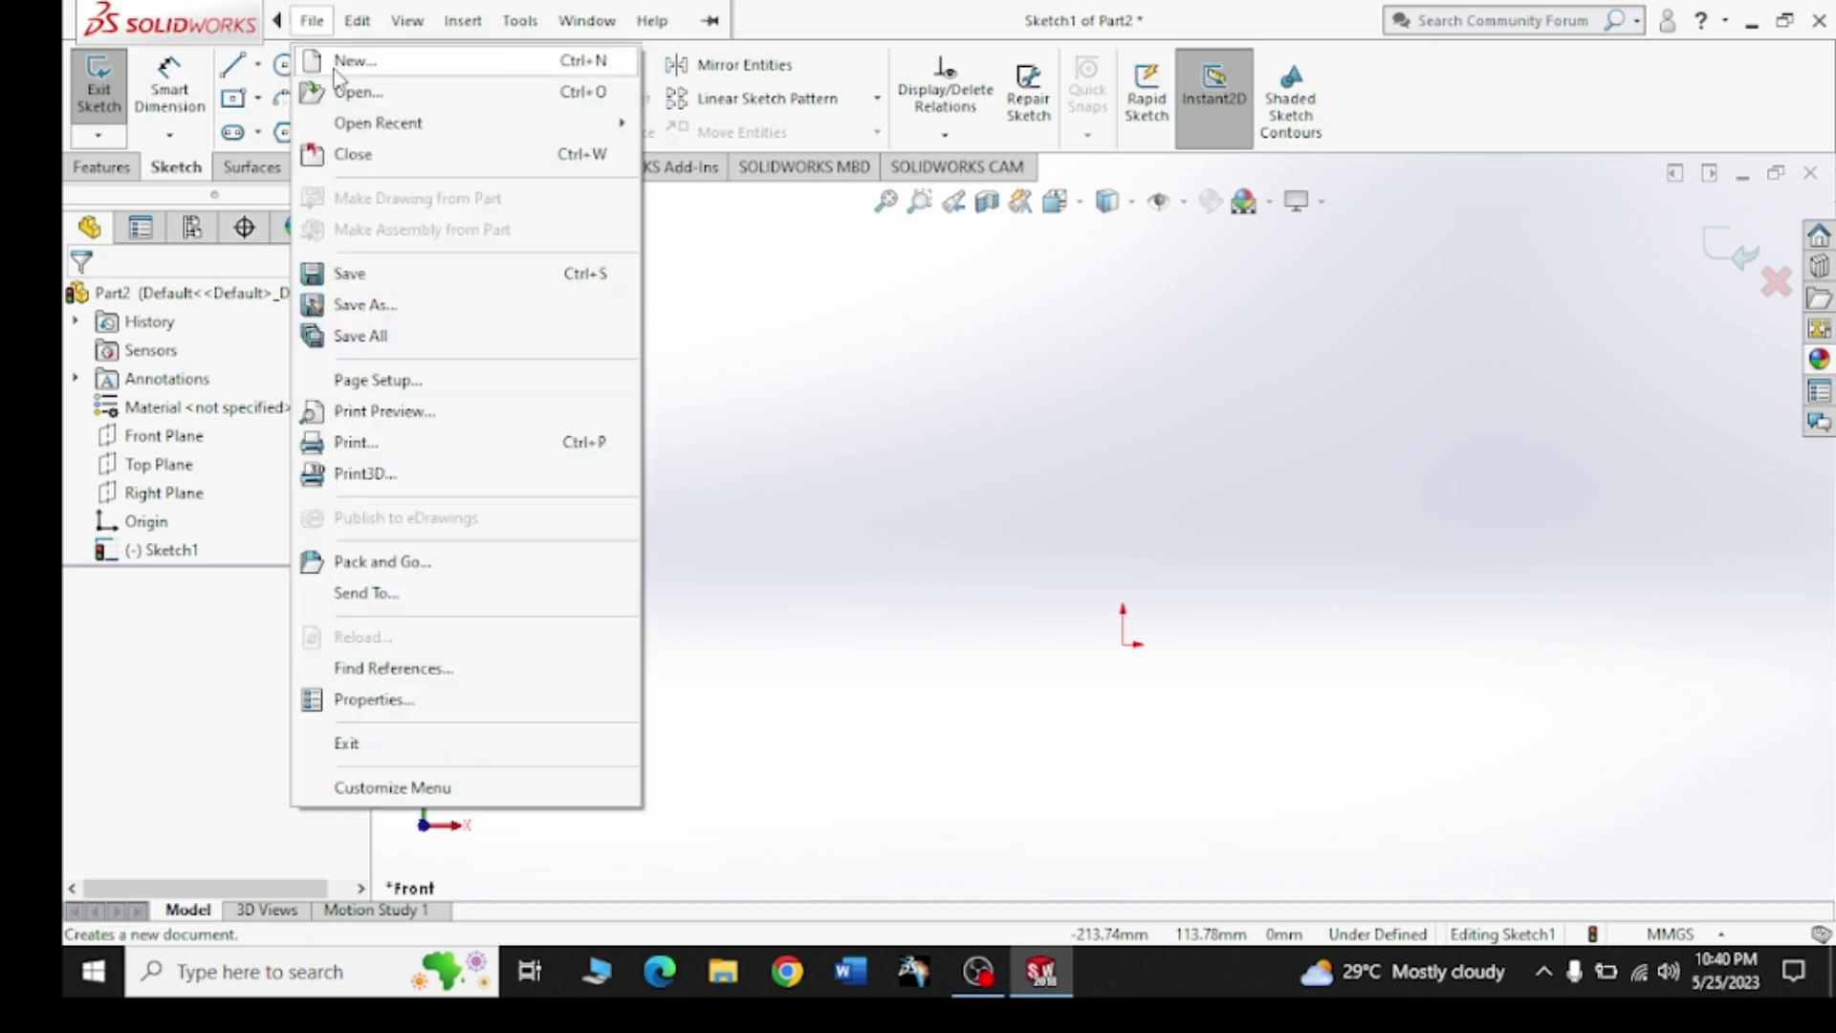
pyautogui.click(873, 380)
# Draw a wide horizontal ellipse centred on the origin
pyautogui.click(362, 100)
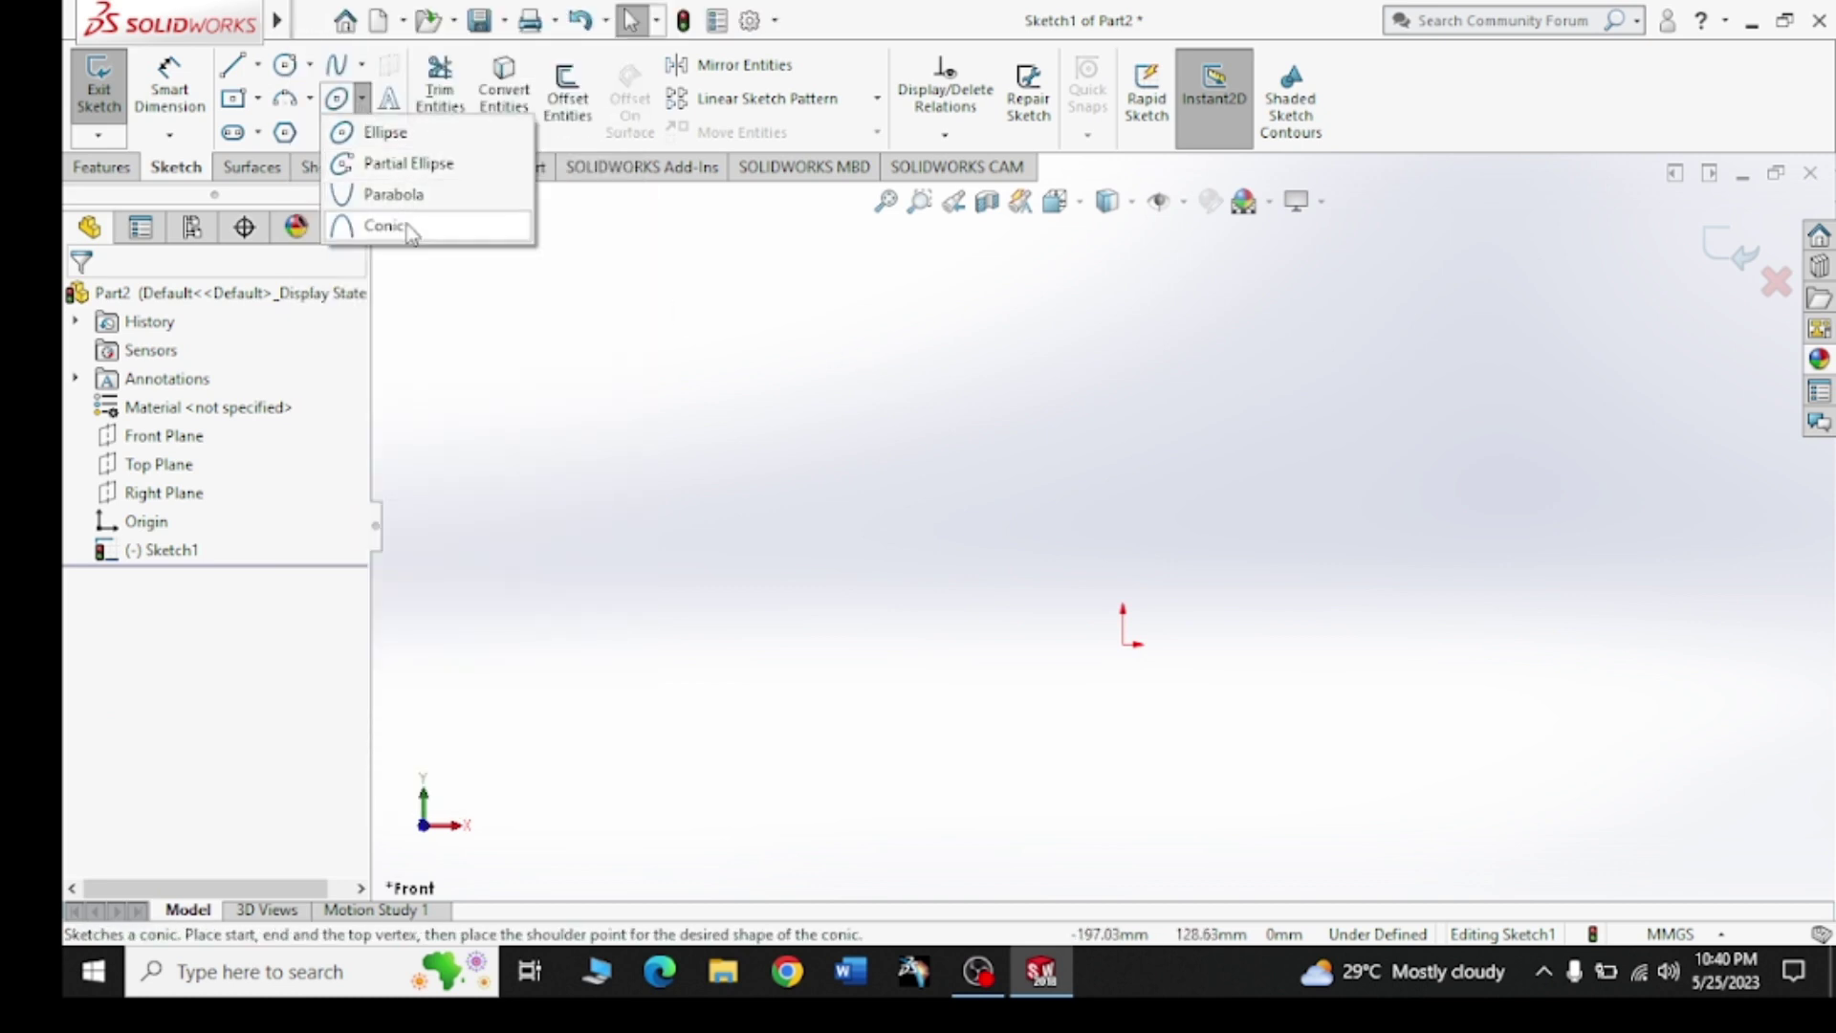
pyautogui.click(410, 134)
pyautogui.scroll(-3, 1105, 670)
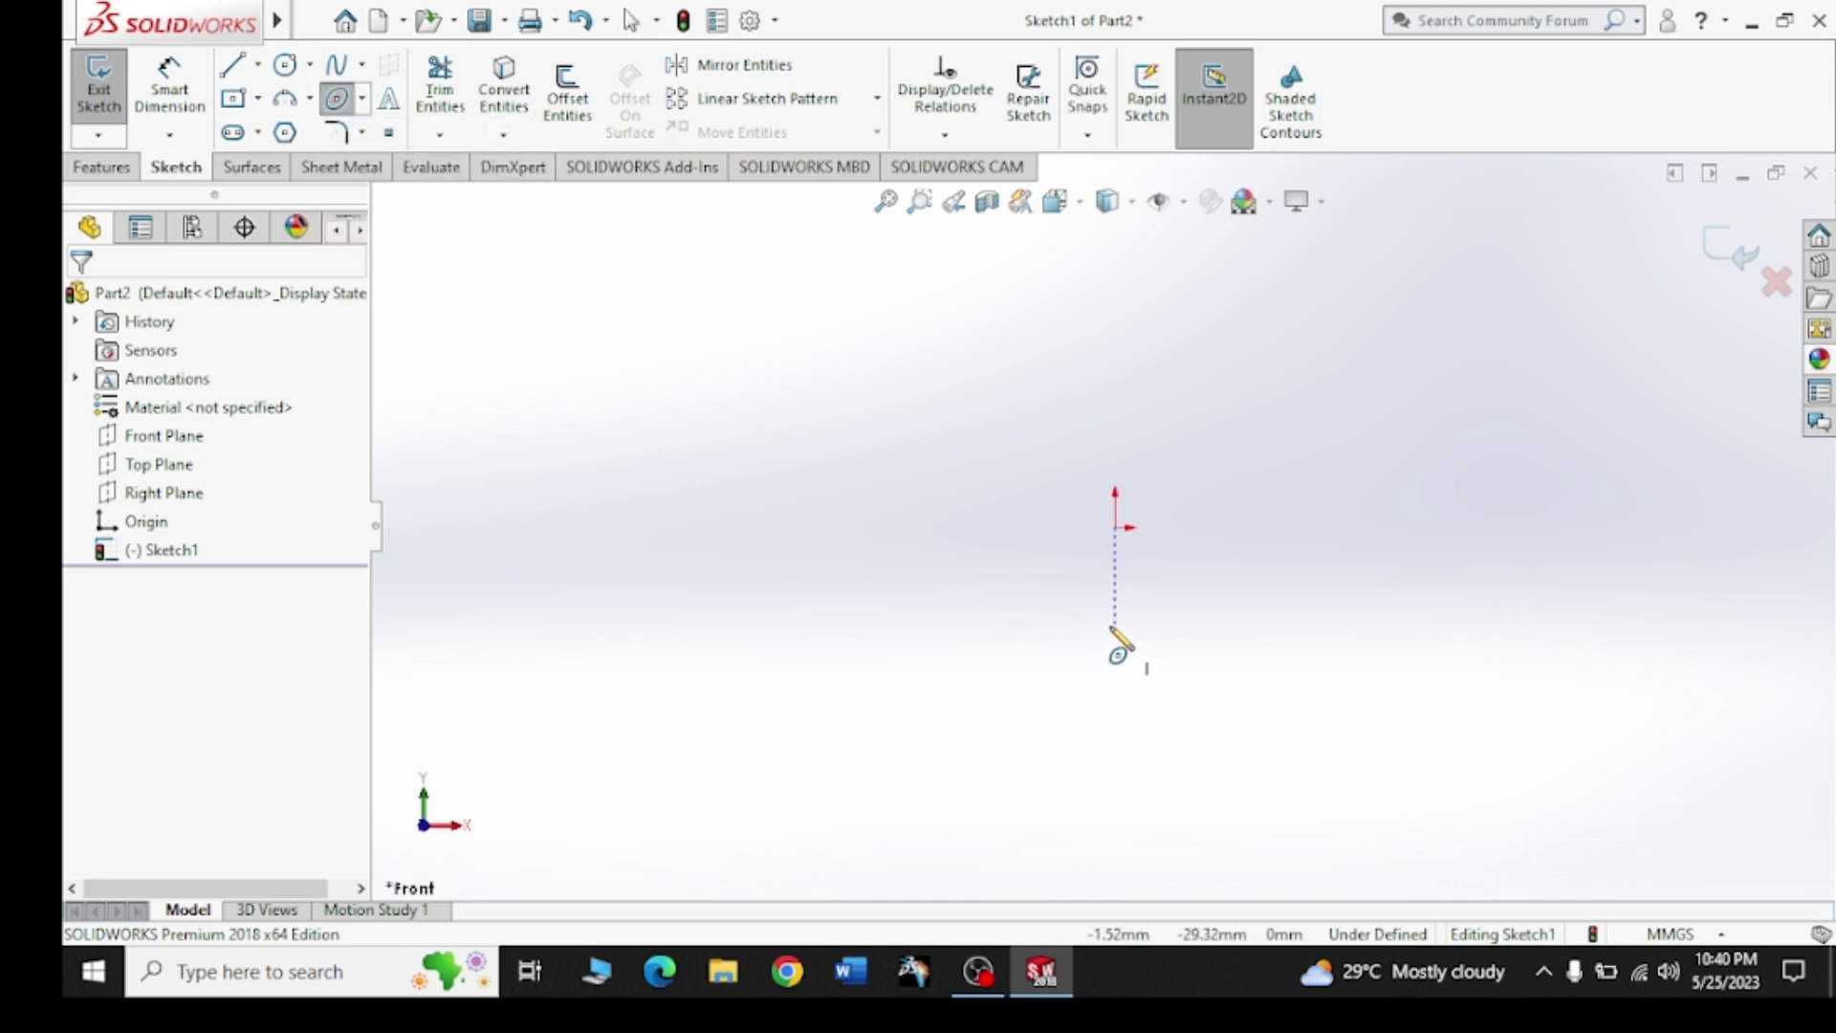
pyautogui.scroll(-2, 1116, 641)
pyautogui.scroll(2, 1108, 488)
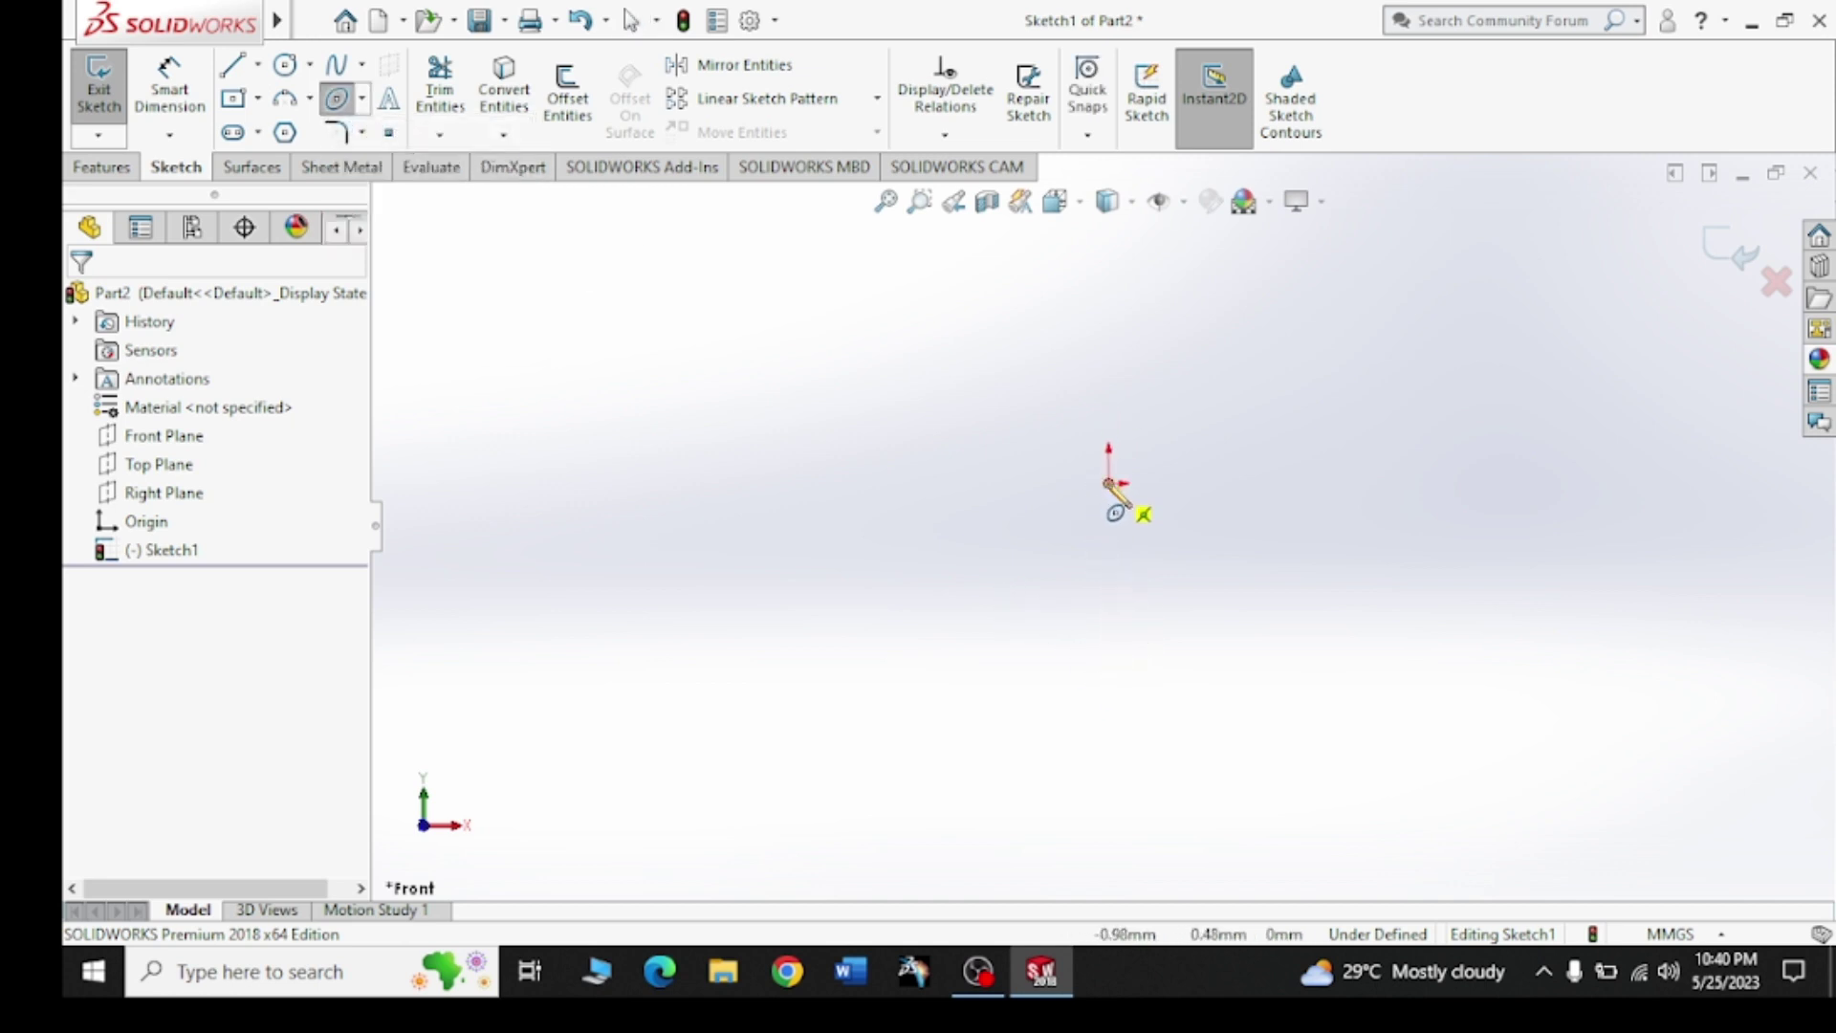
pyautogui.click(1110, 483)
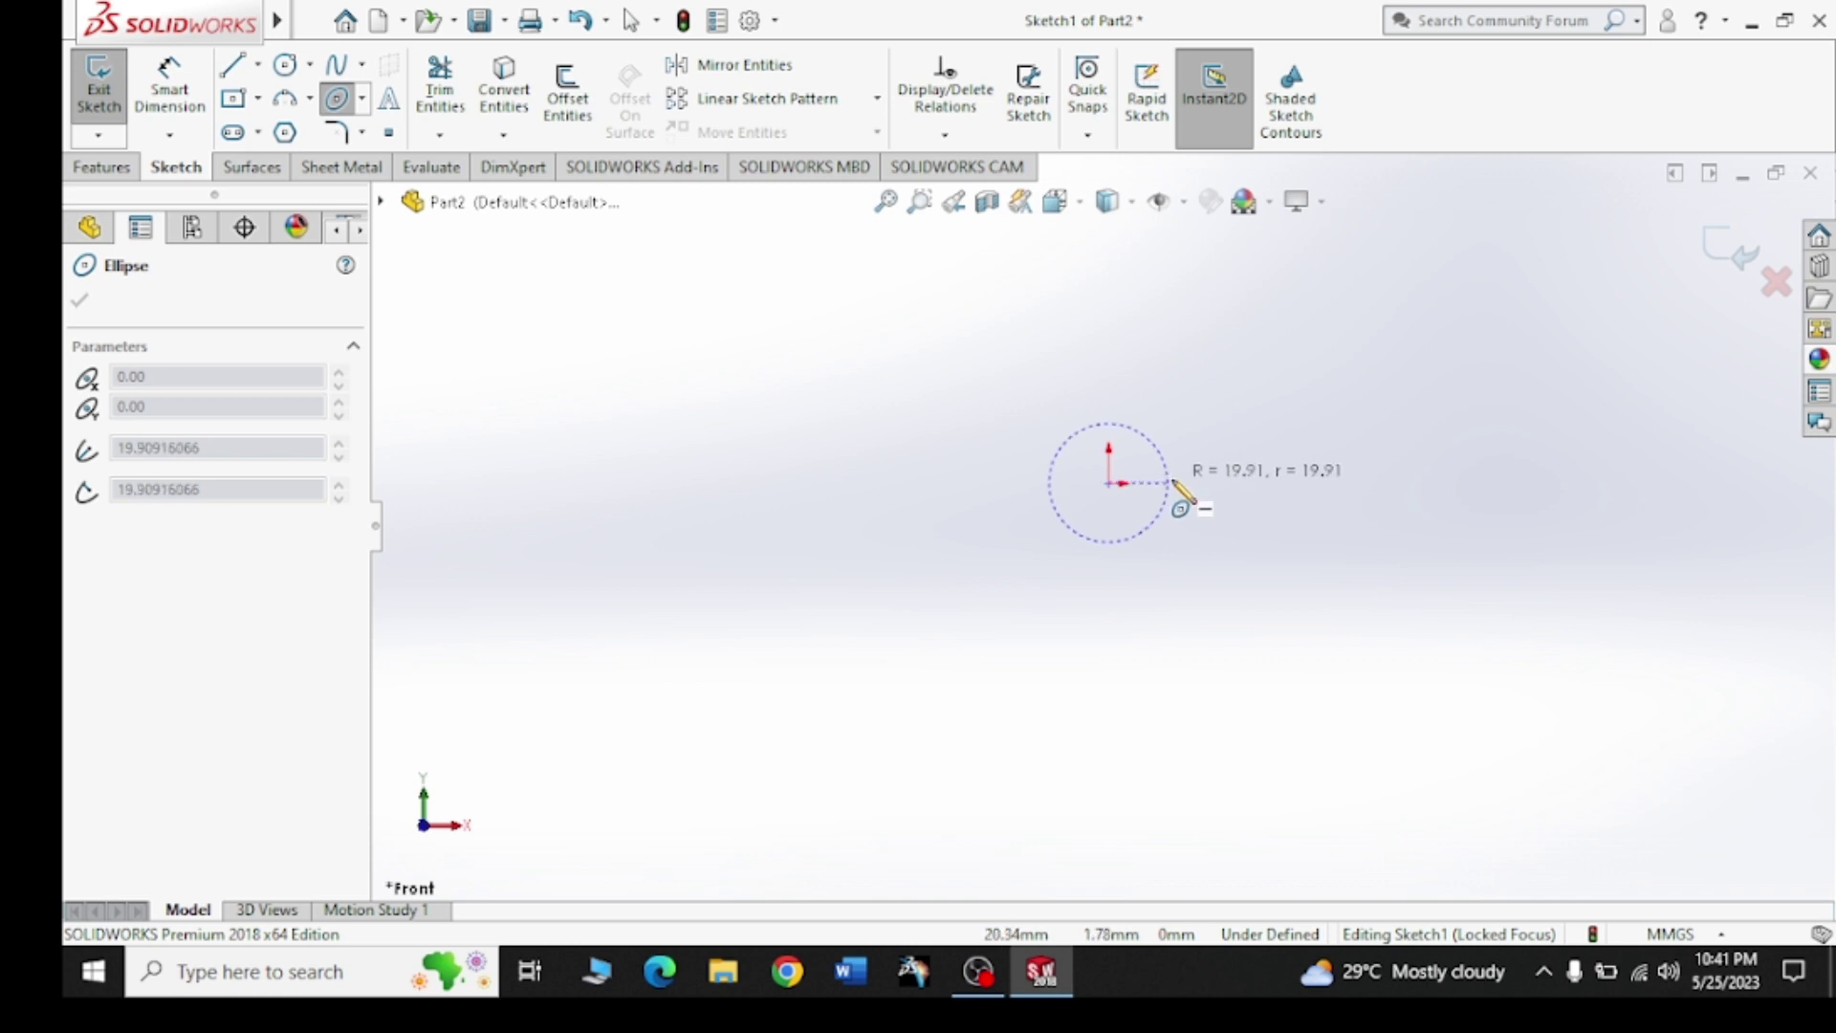
pyautogui.click(1231, 485)
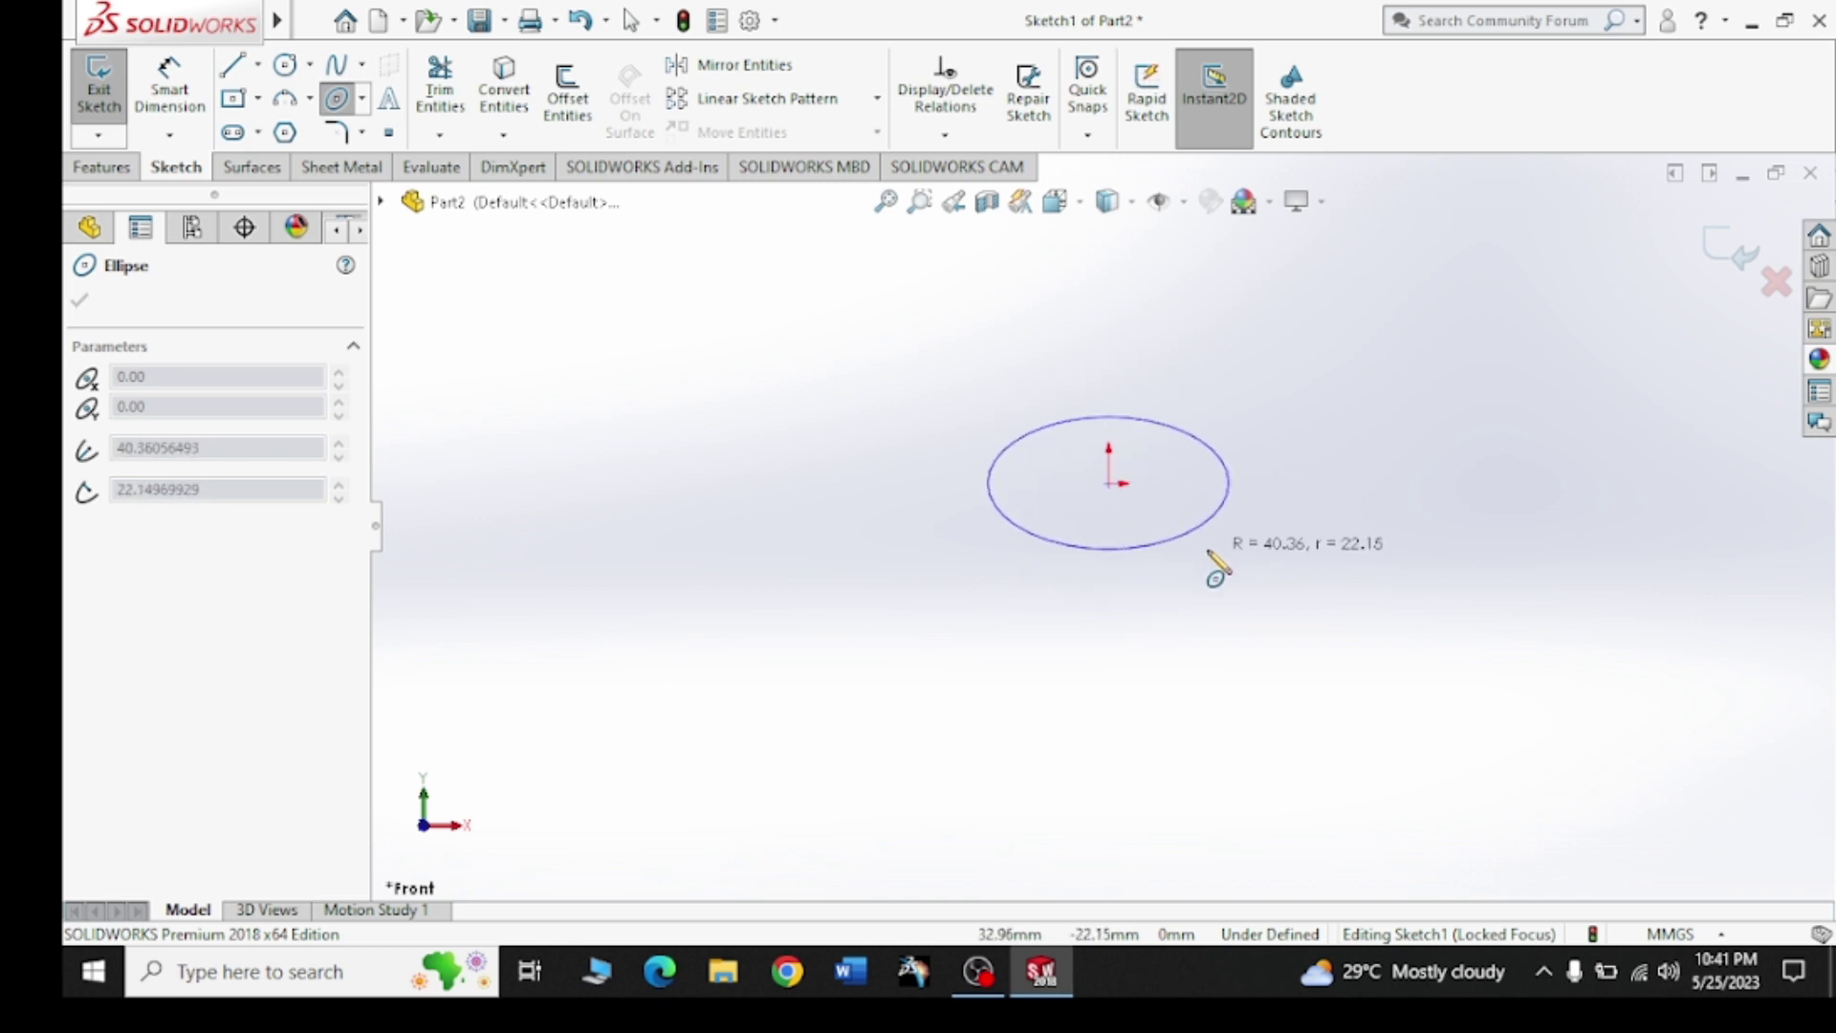
pyautogui.click(1184, 538)
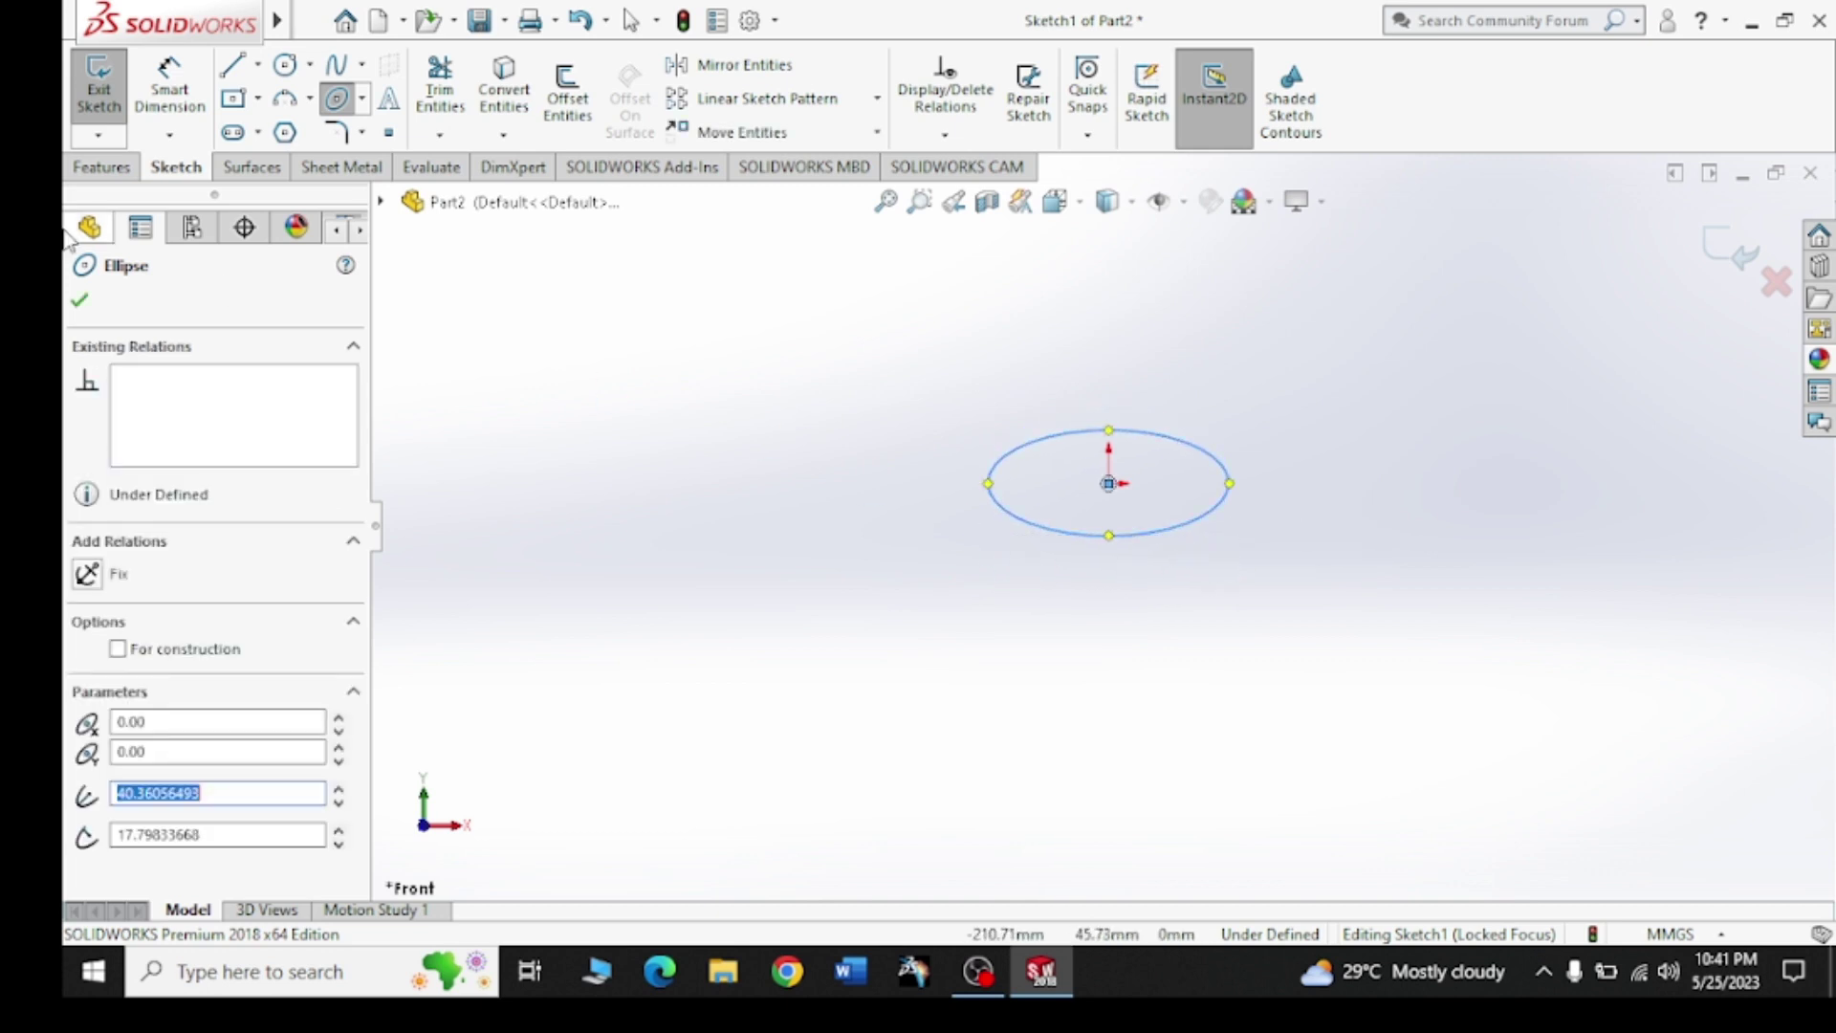
pyautogui.click(80, 300)
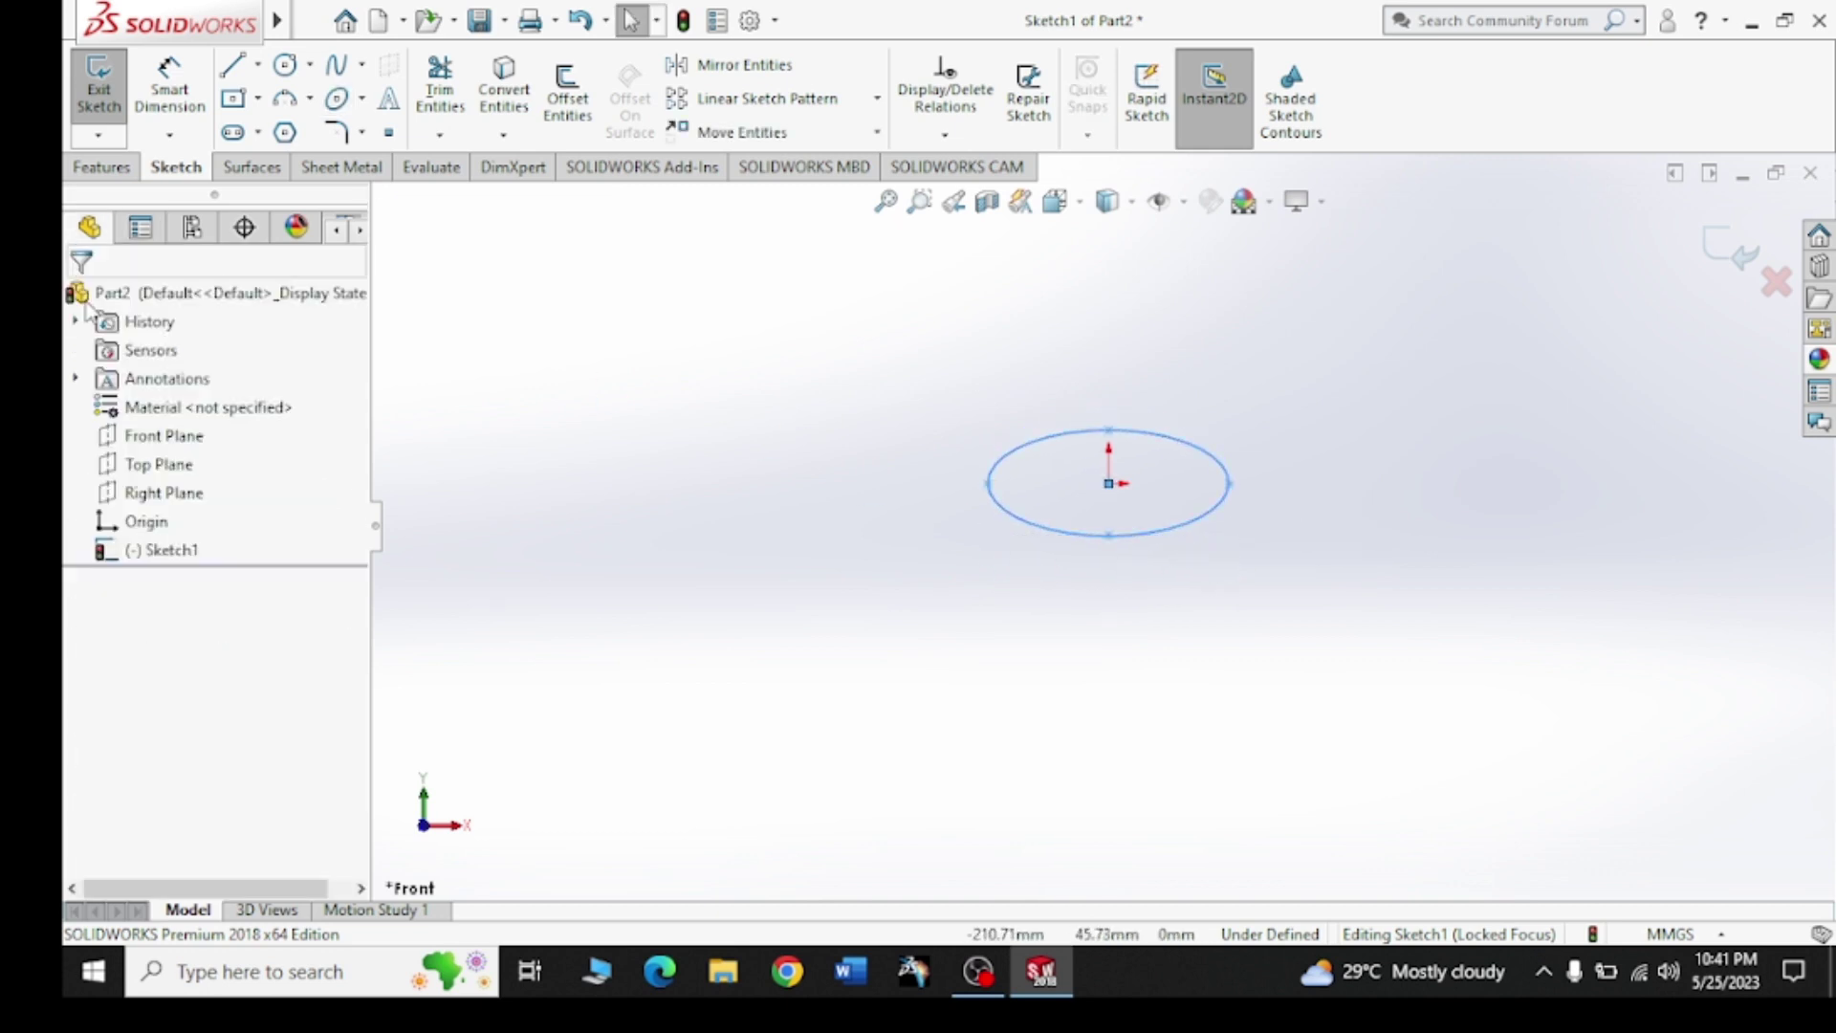
# Draw a tall, narrow vertical ellipse to the left of the first
pyautogui.click(337, 103)
pyautogui.click(879, 483)
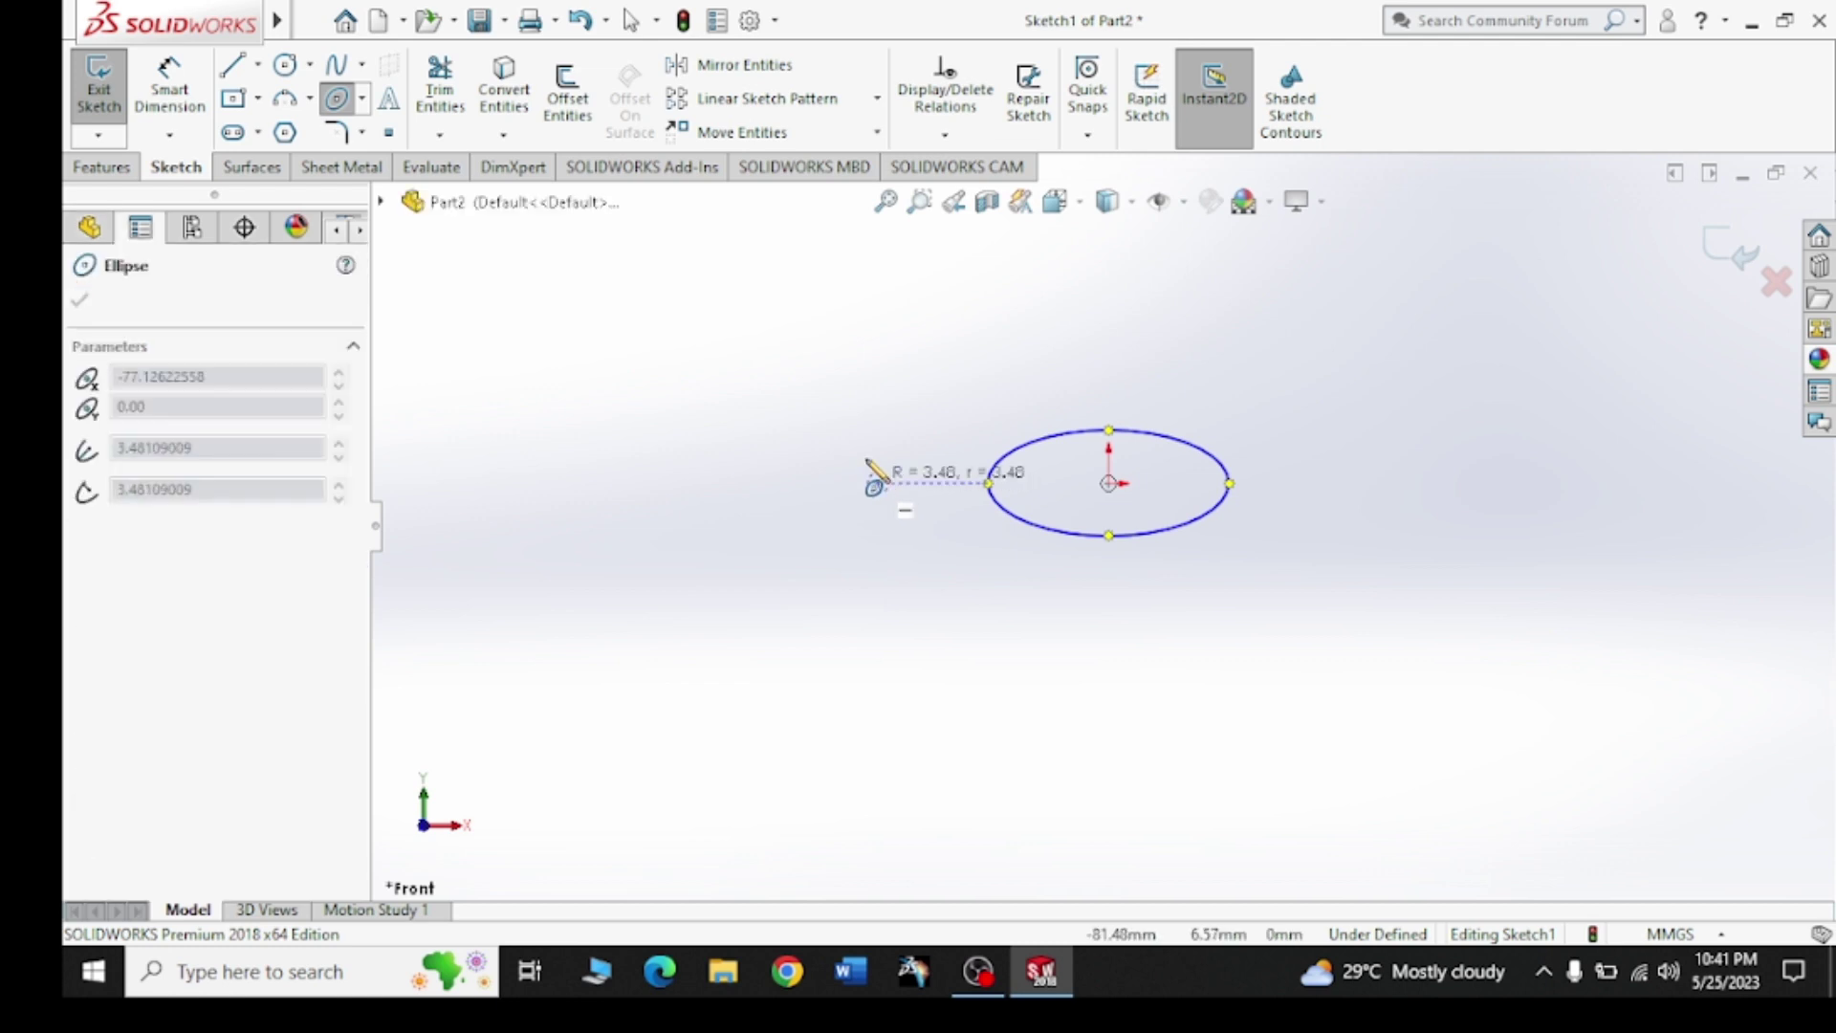
pyautogui.click(879, 408)
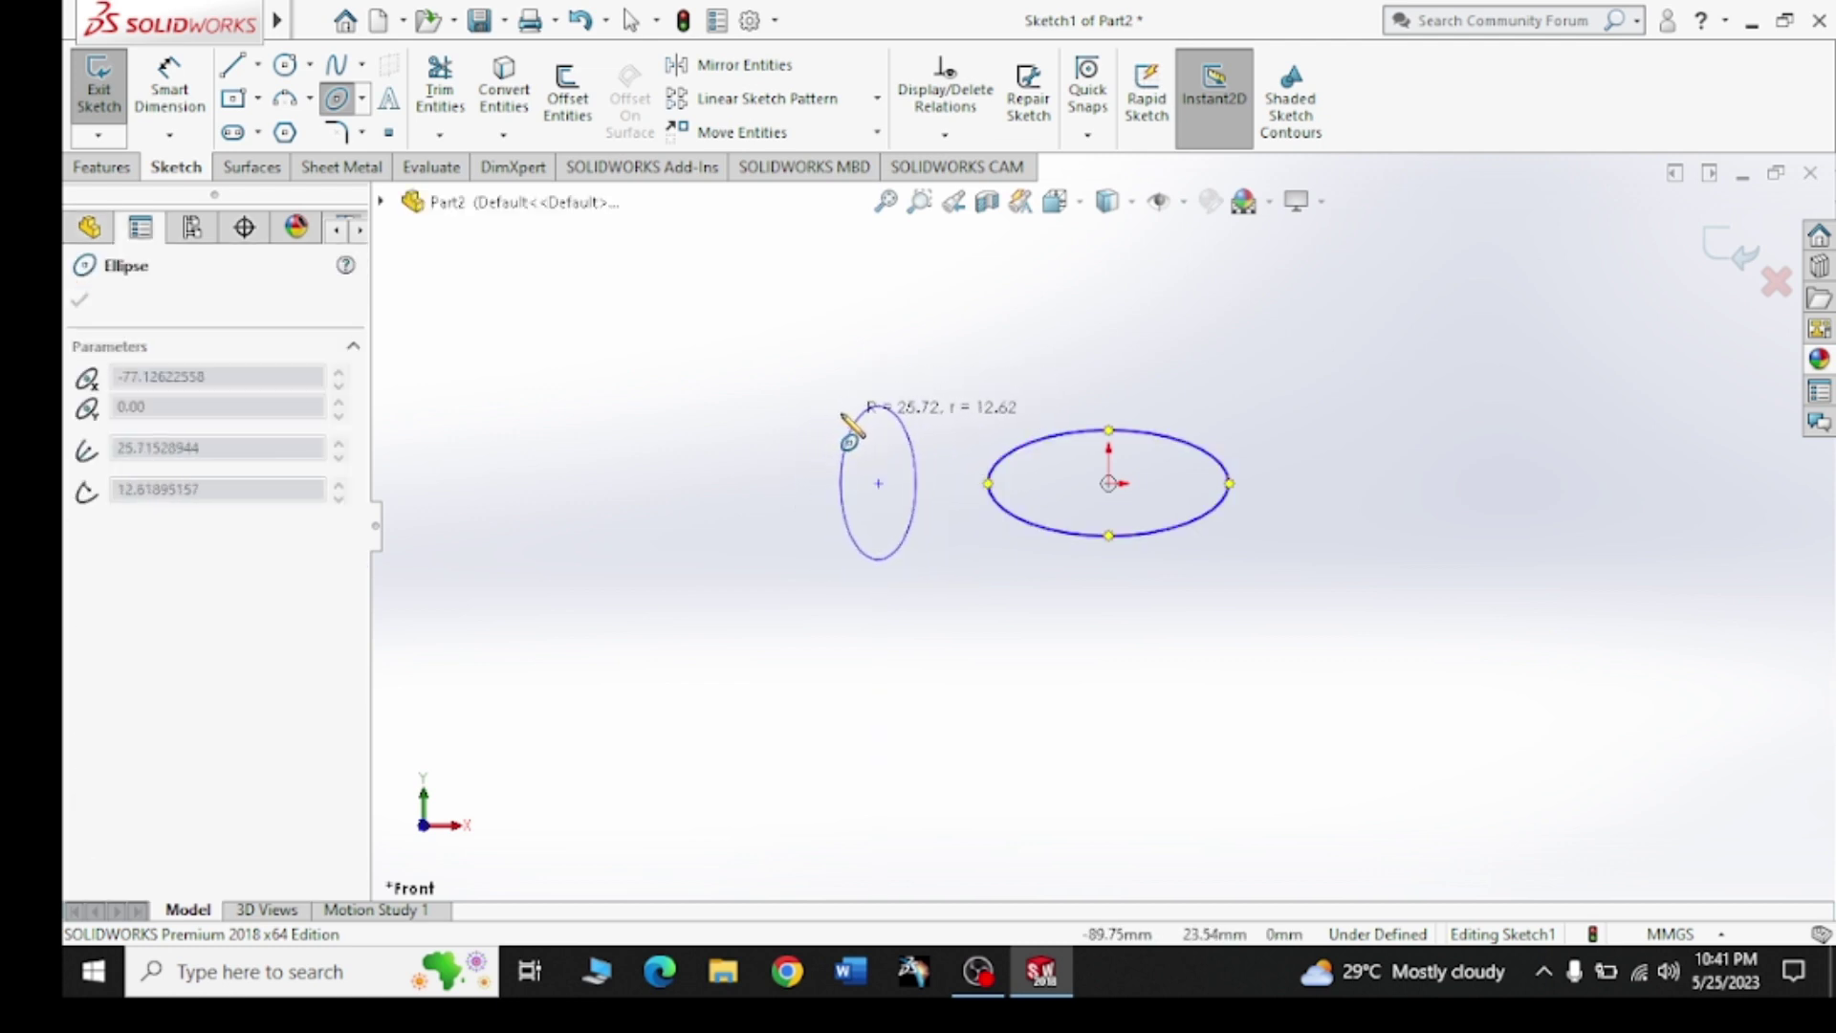
pyautogui.click(849, 421)
pyautogui.rightClick(708, 397)
pyautogui.click(730, 422)
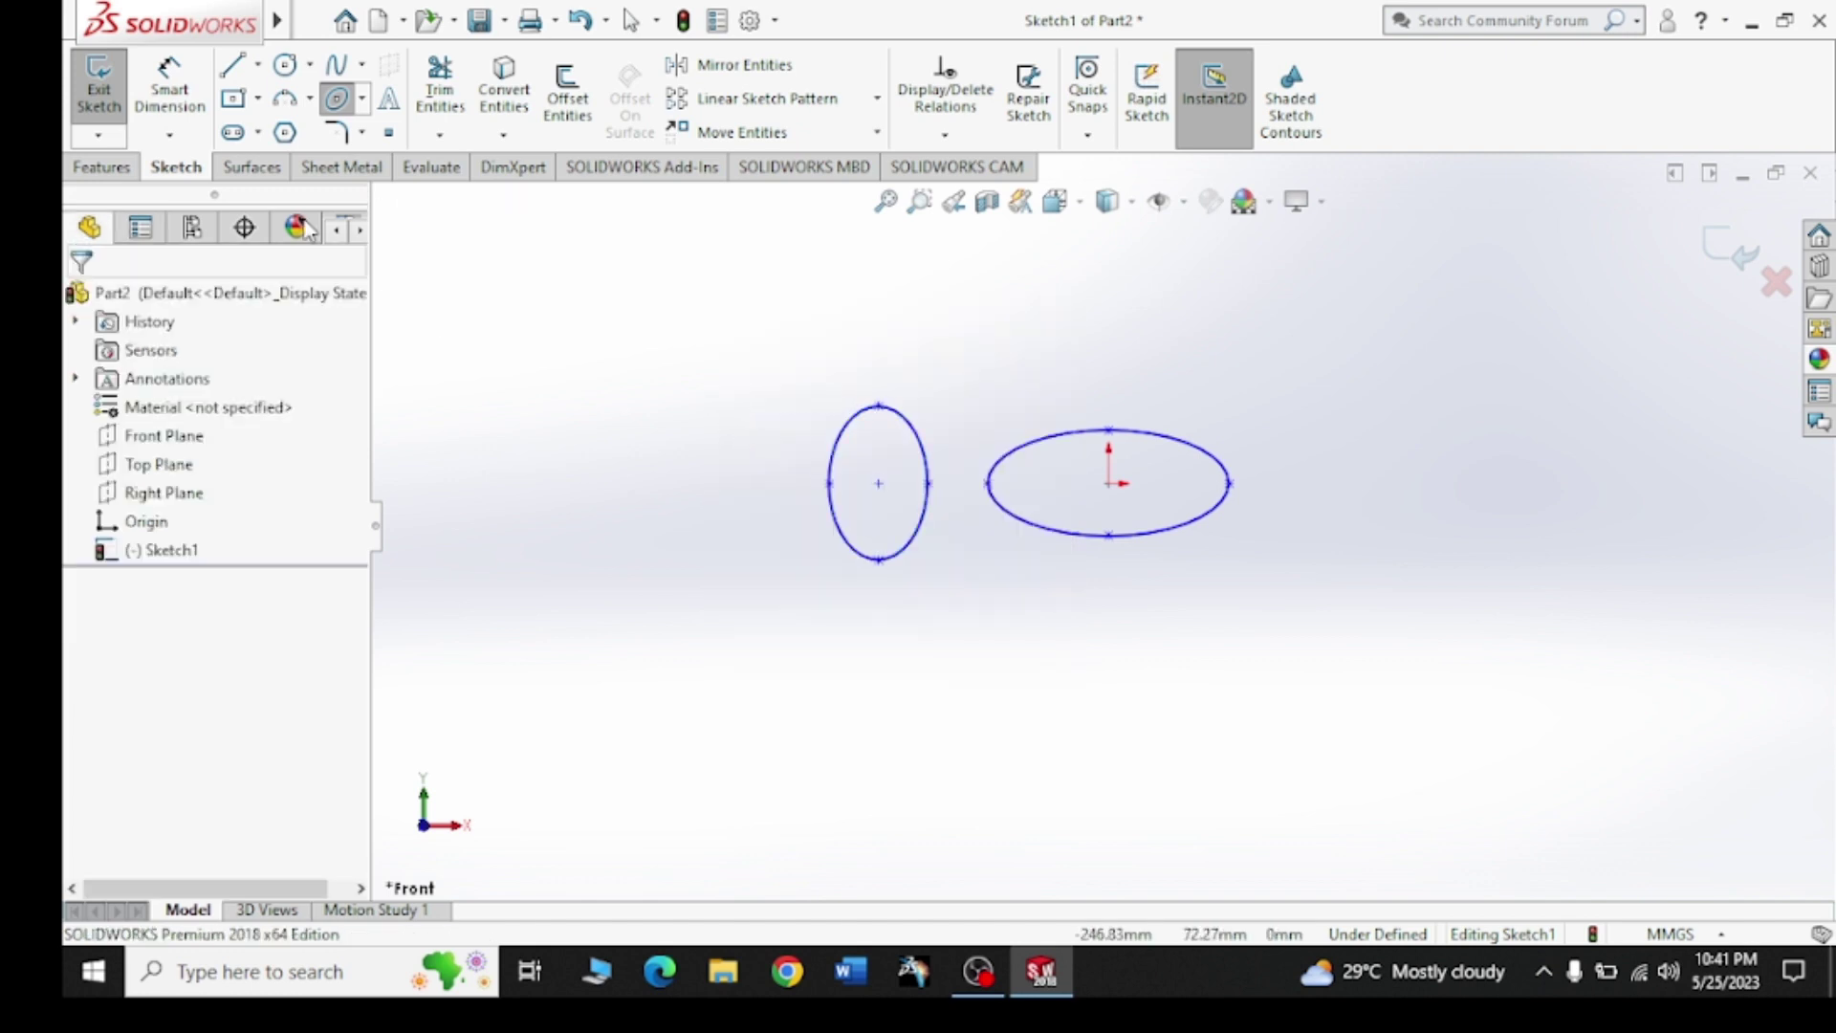
# Dimension the wide ellipse 80.72 across and 35.60 tall
pyautogui.click(170, 95)
pyautogui.click(989, 484)
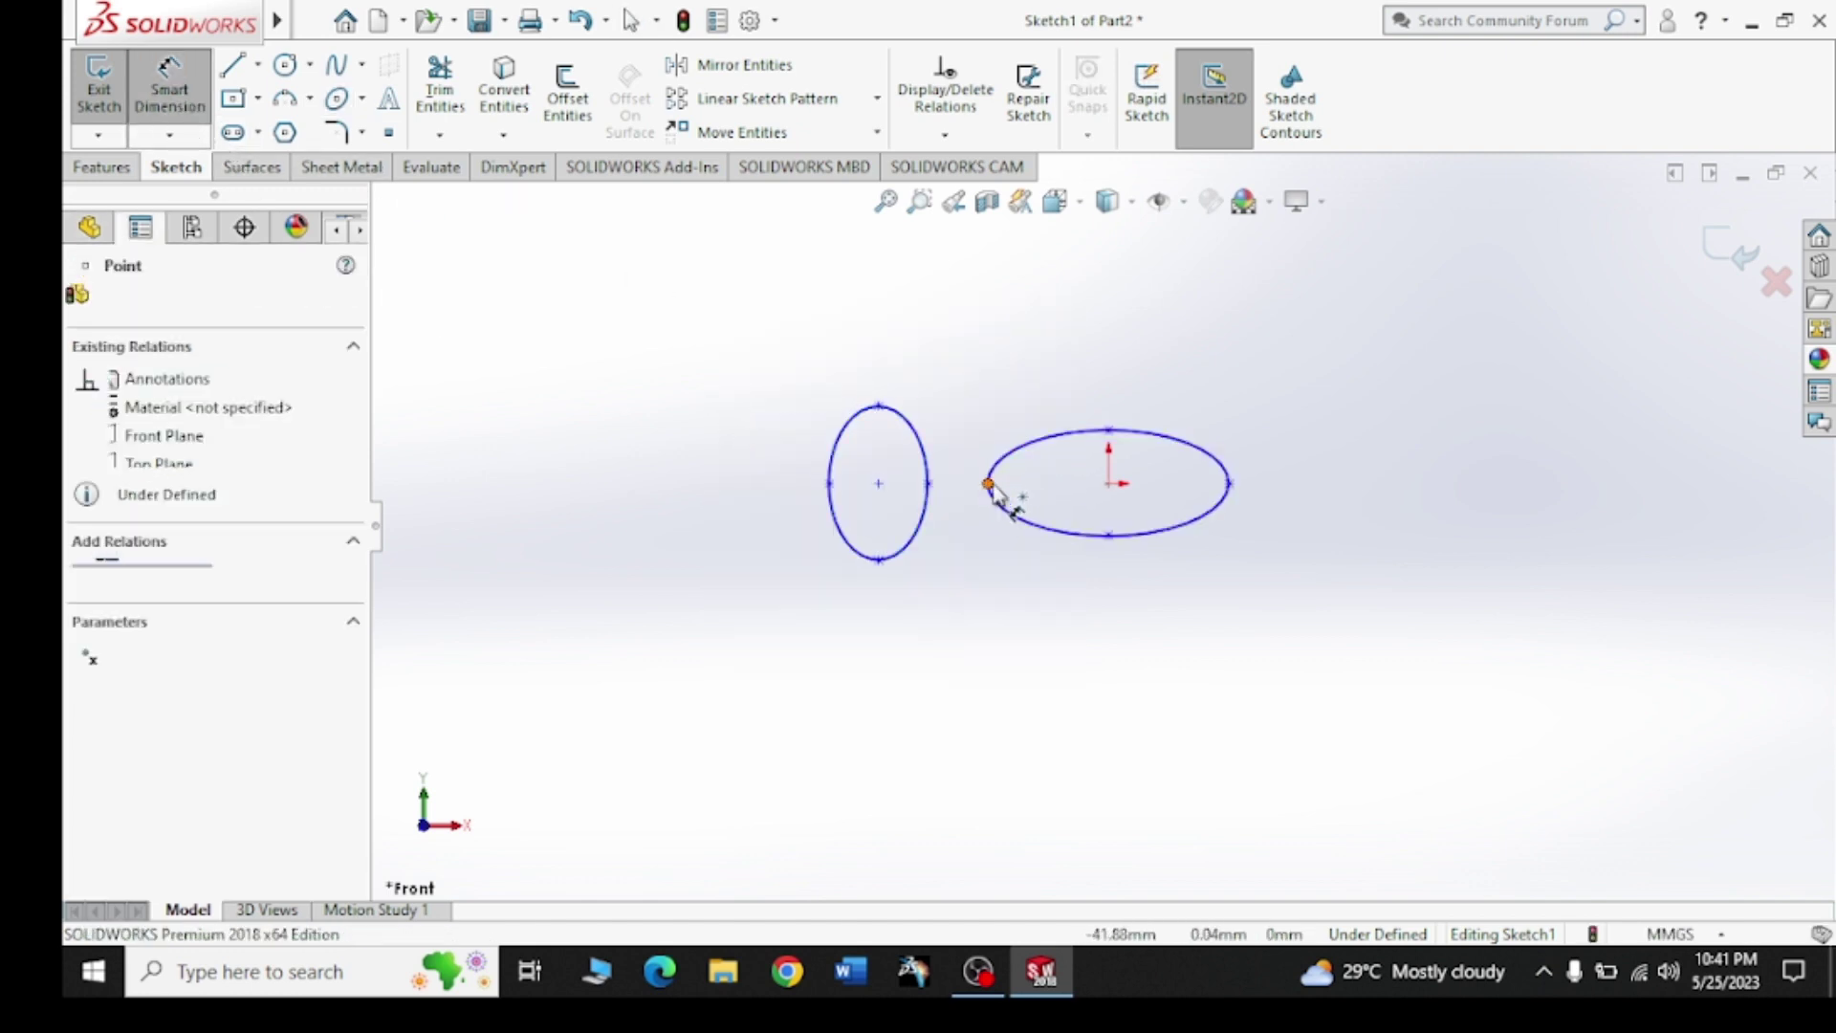
pyautogui.click(1231, 484)
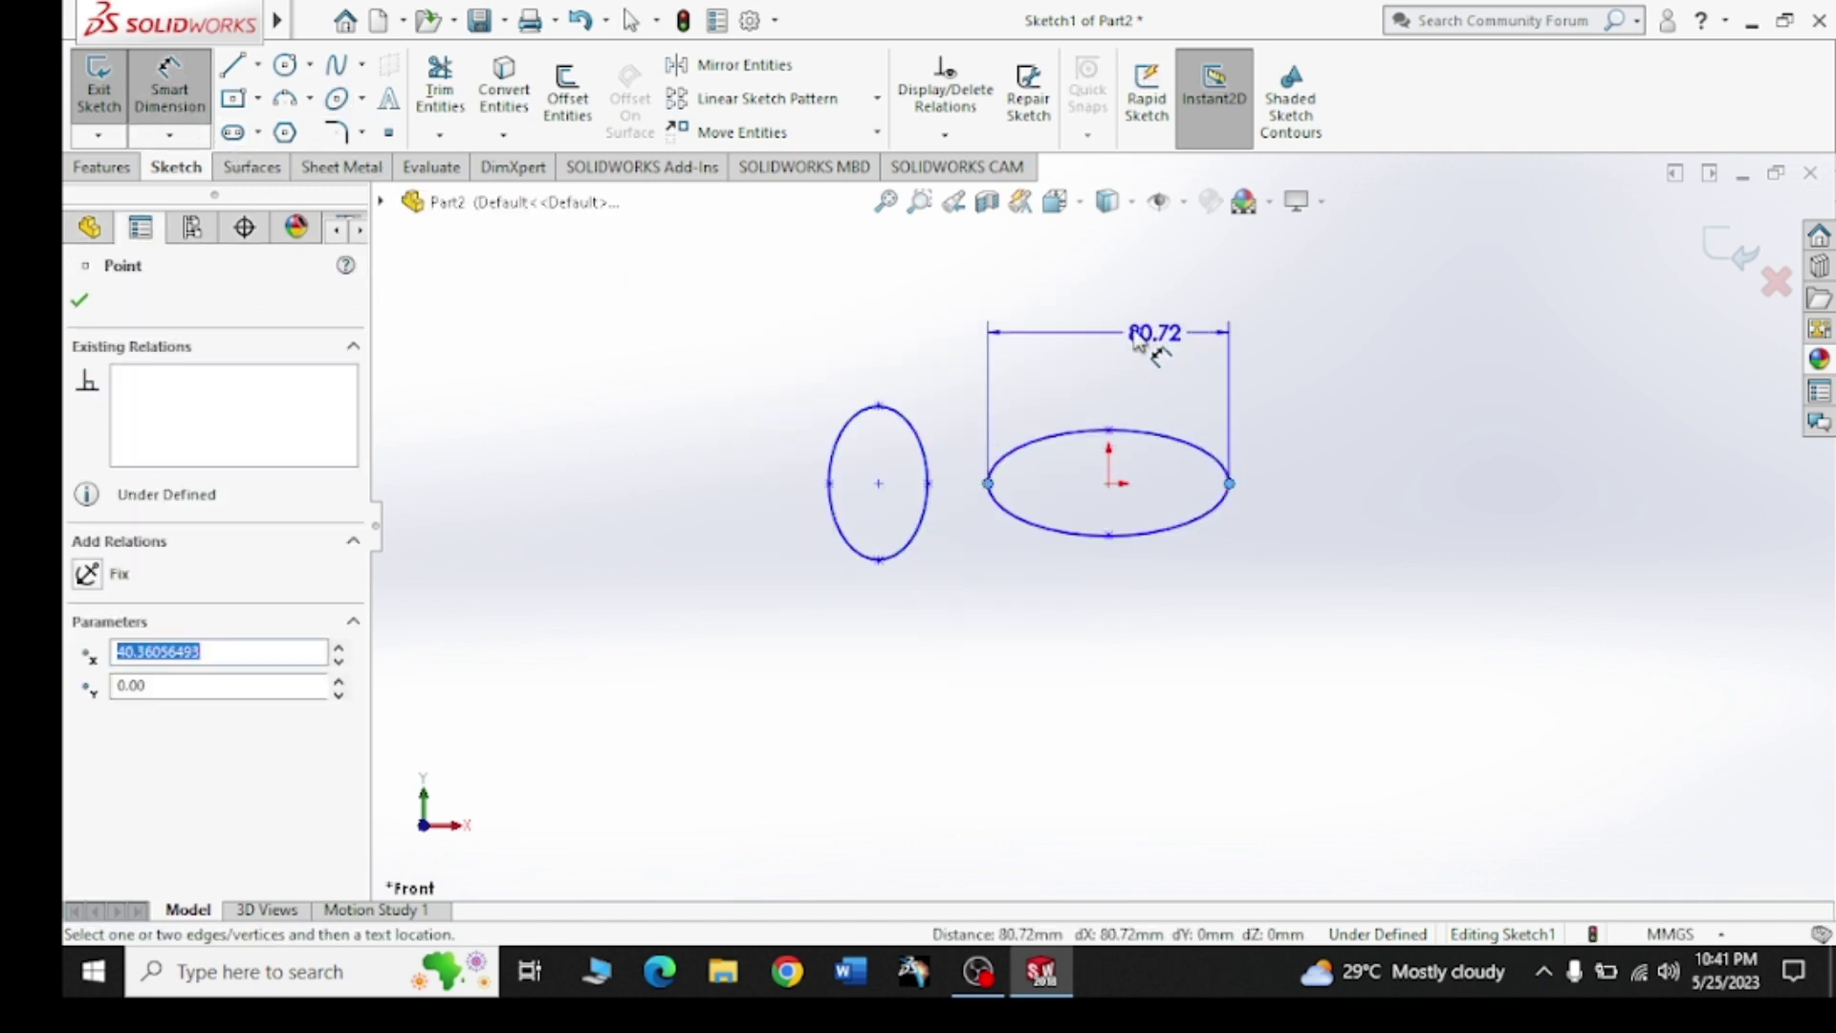
pyautogui.click(1101, 330)
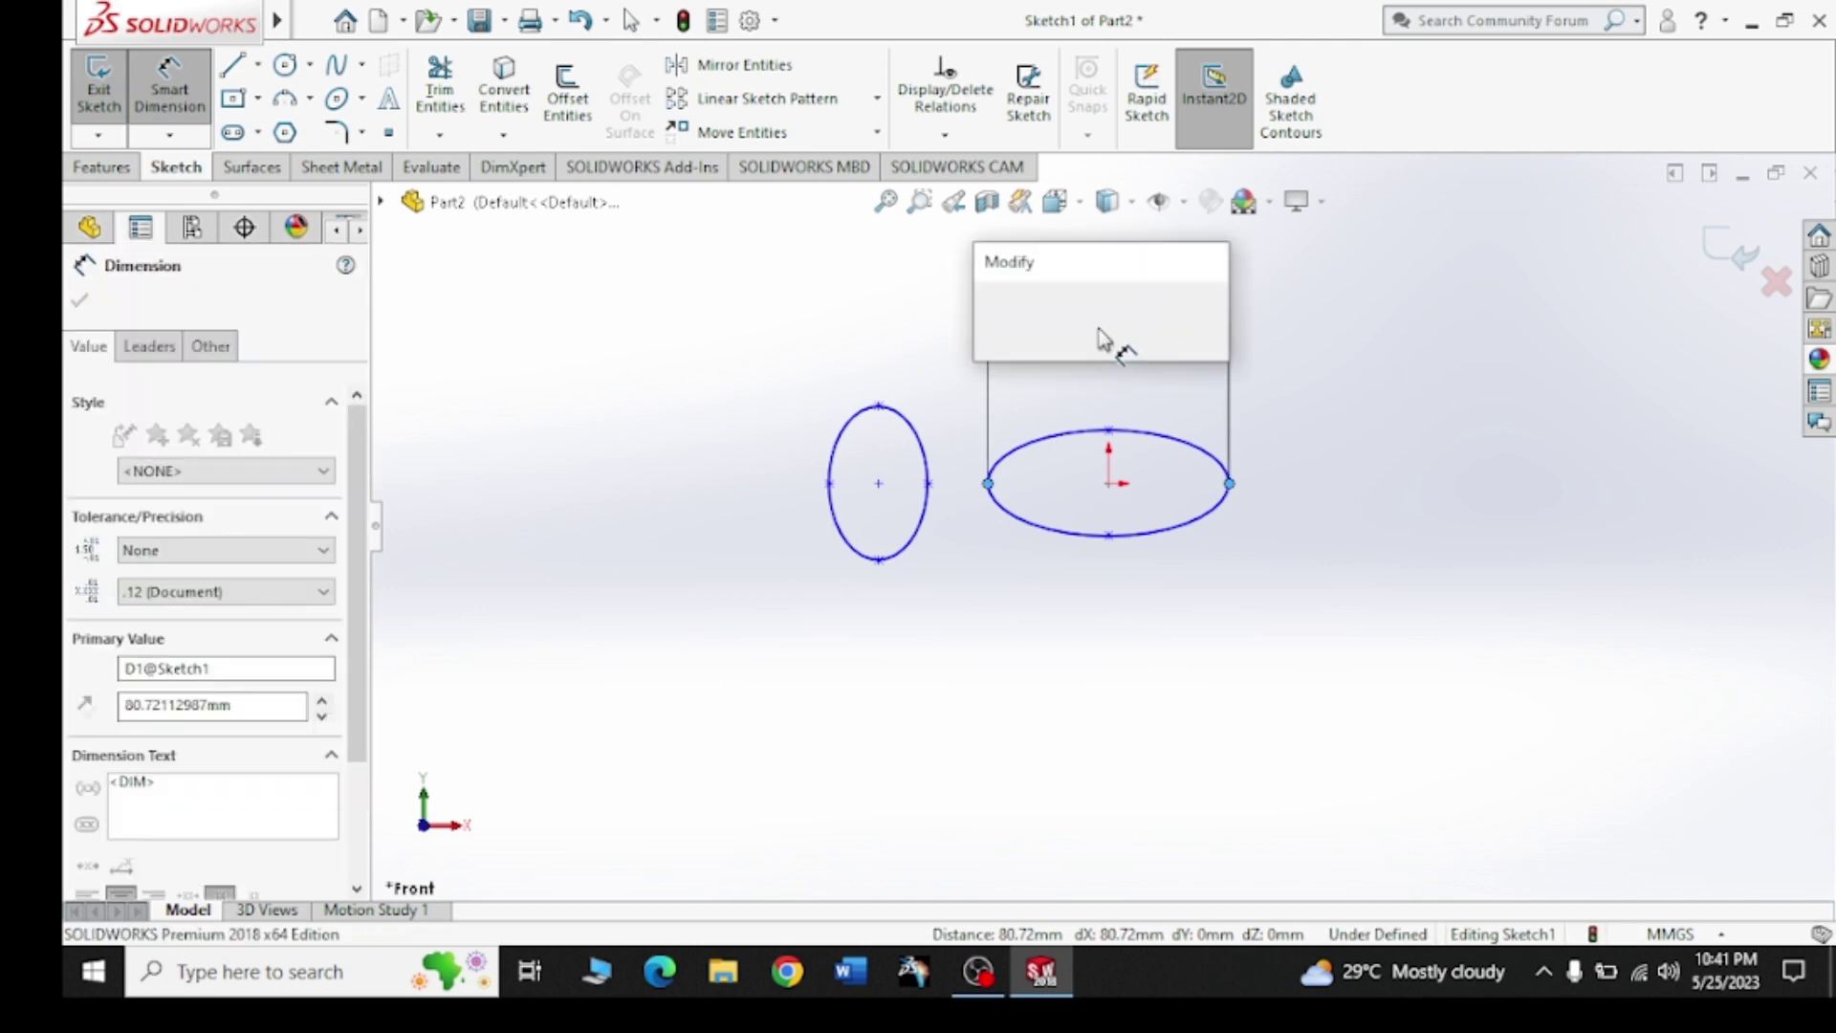
pyautogui.click(991, 316)
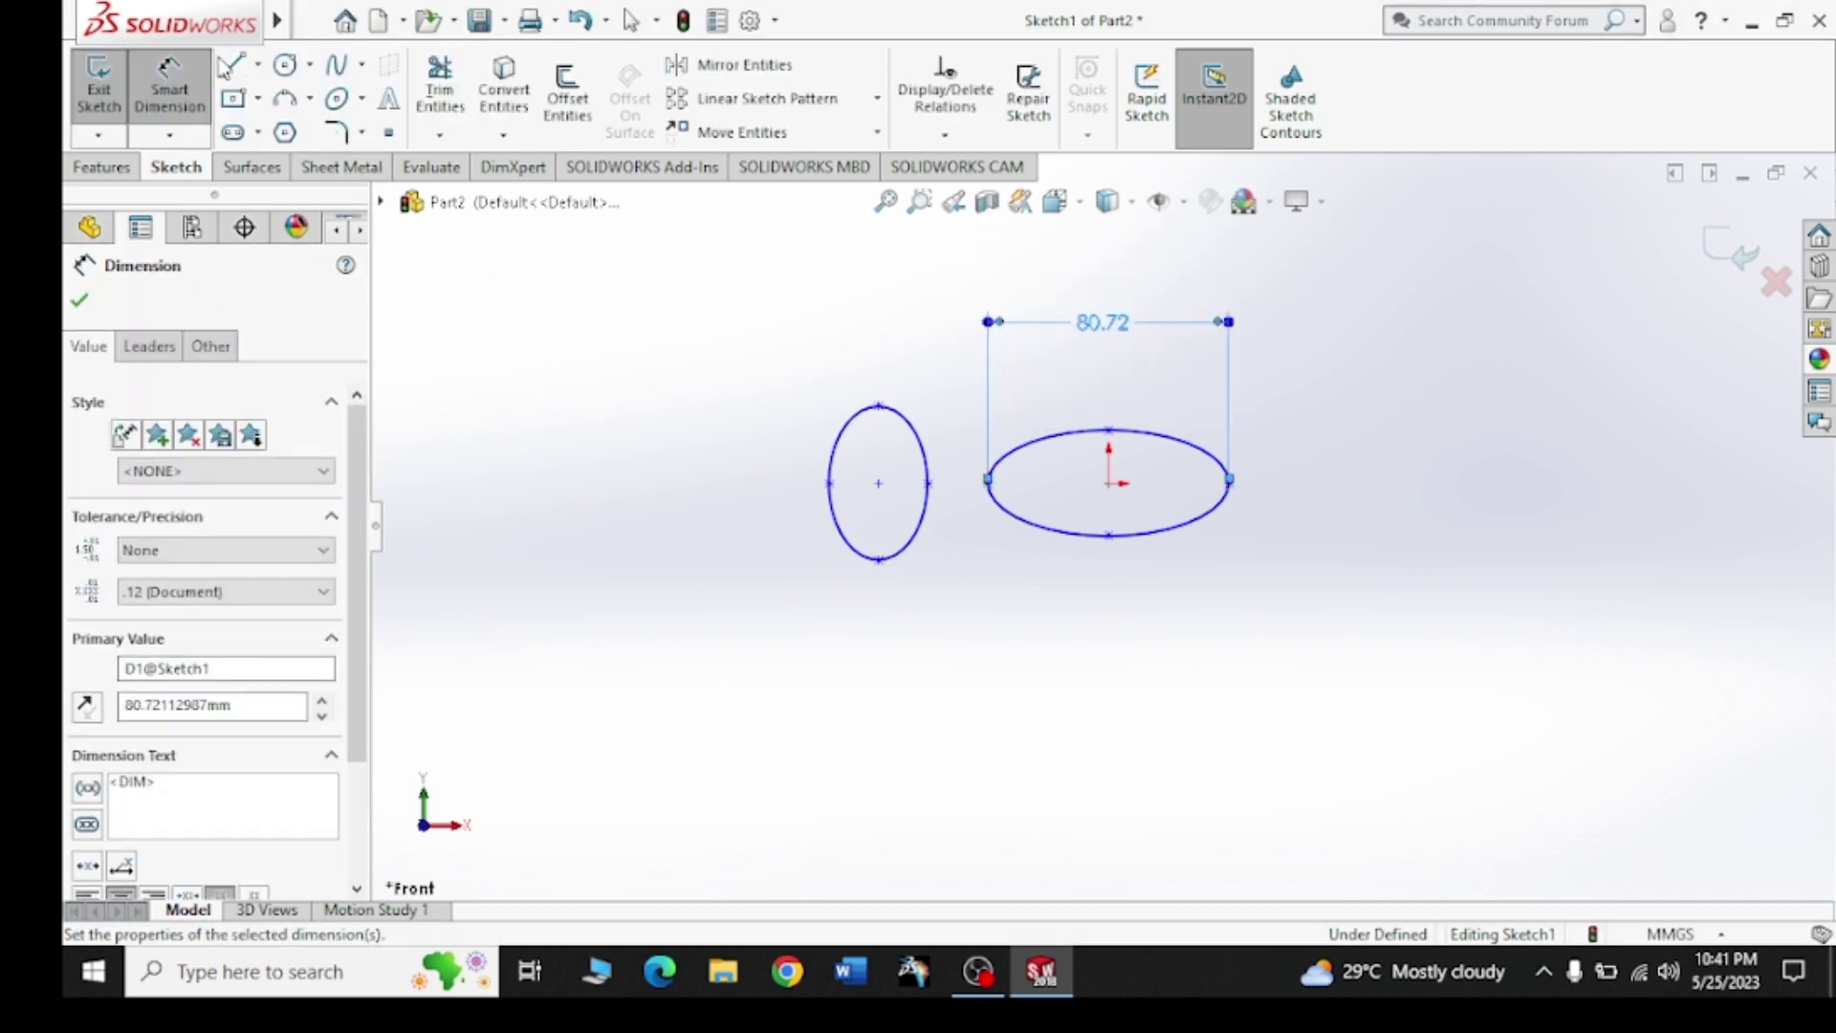
pyautogui.click(1109, 431)
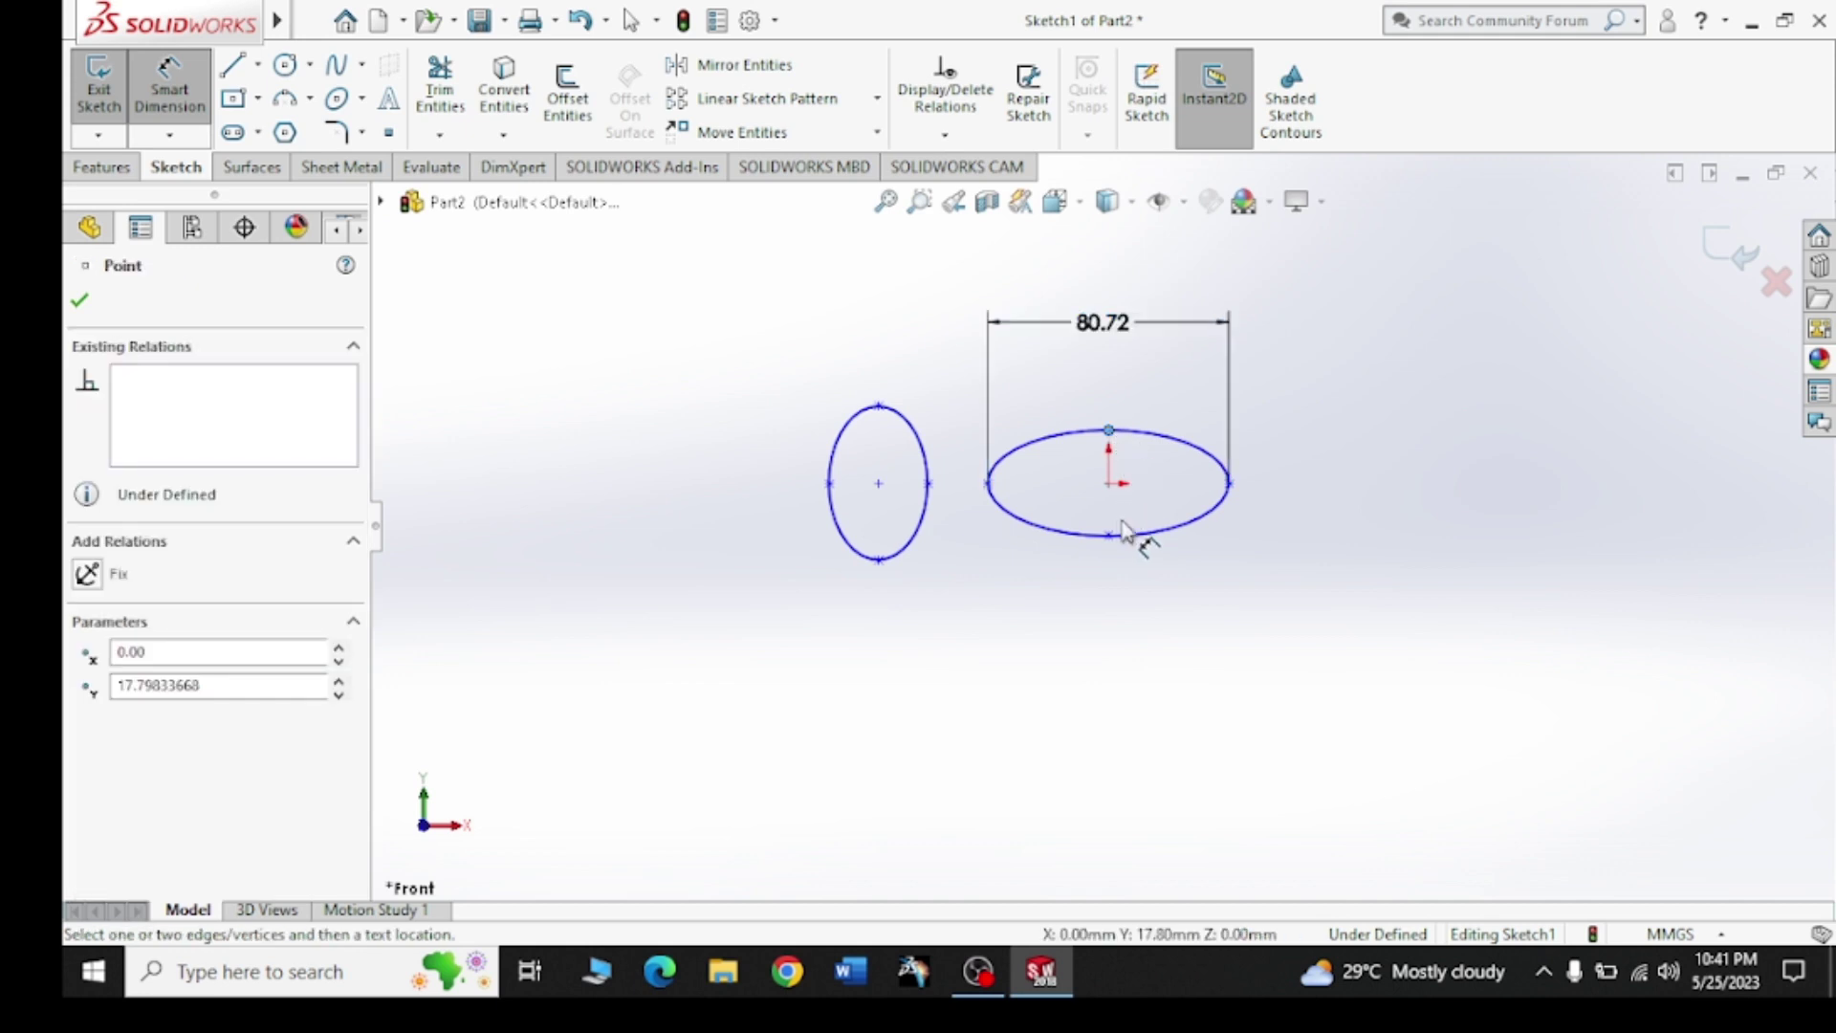
pyautogui.click(1111, 536)
pyautogui.click(1391, 490)
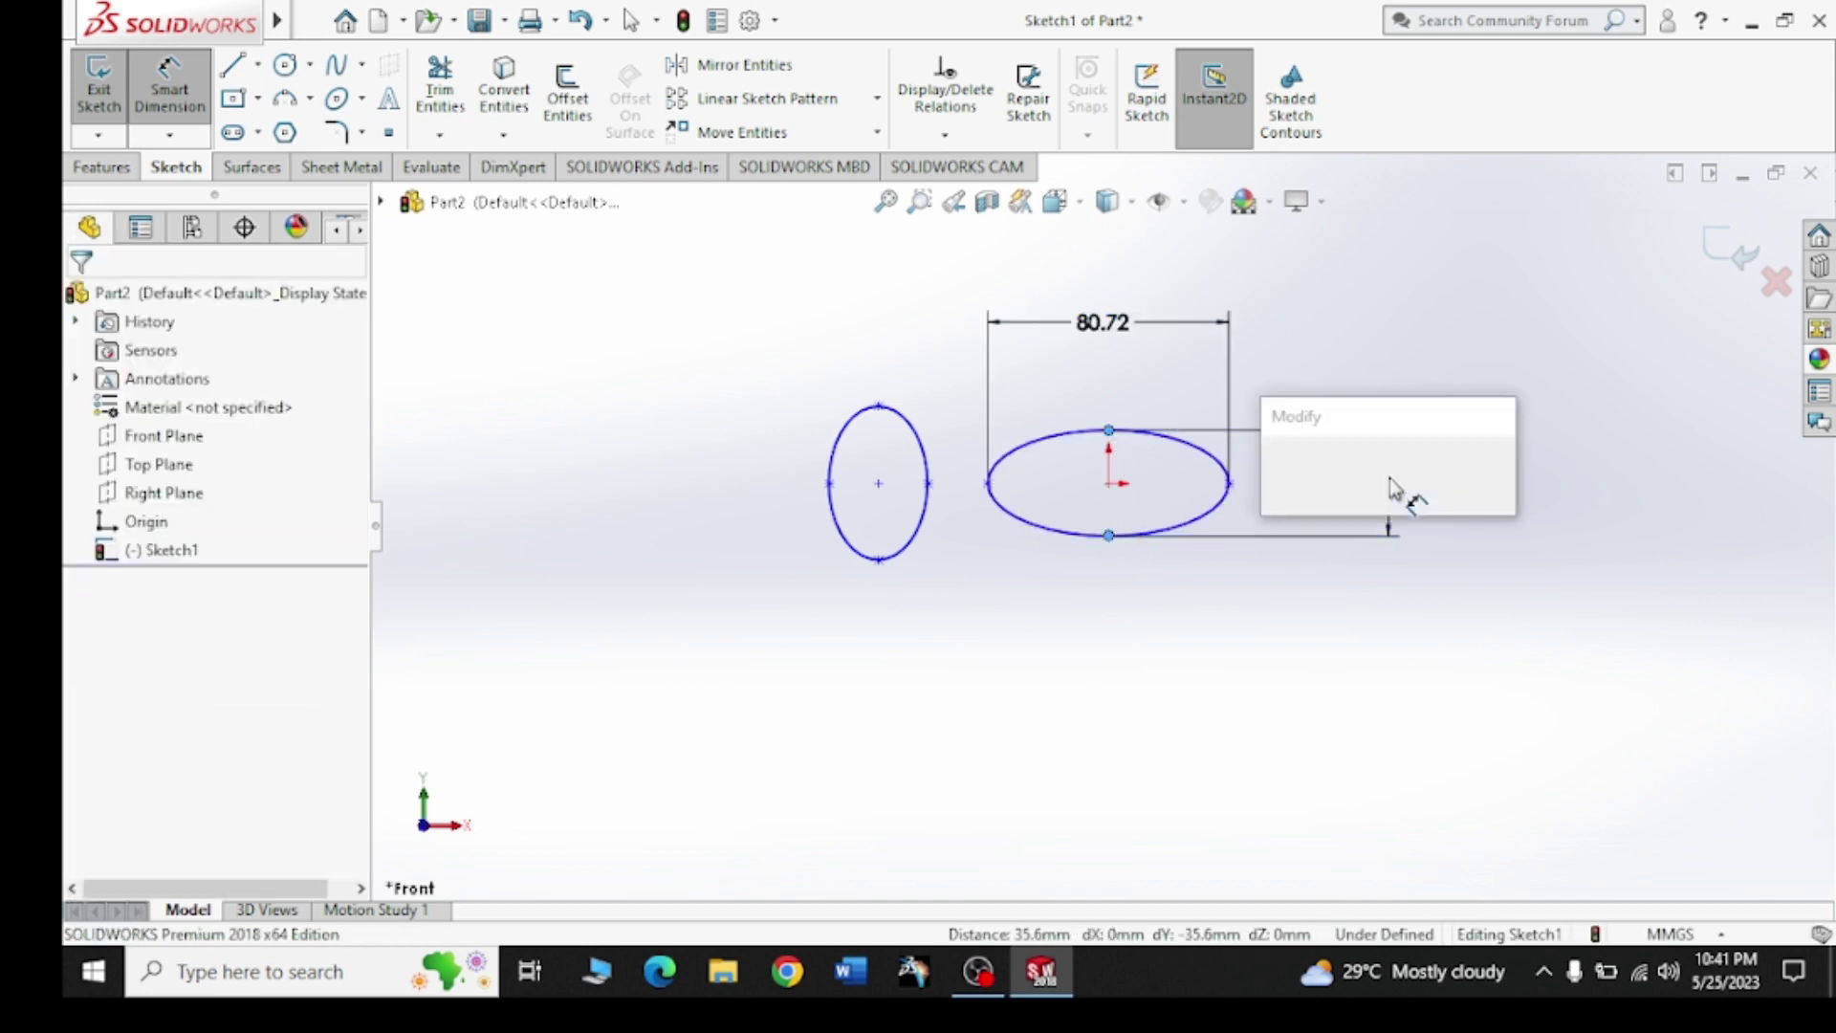
pyautogui.click(1278, 471)
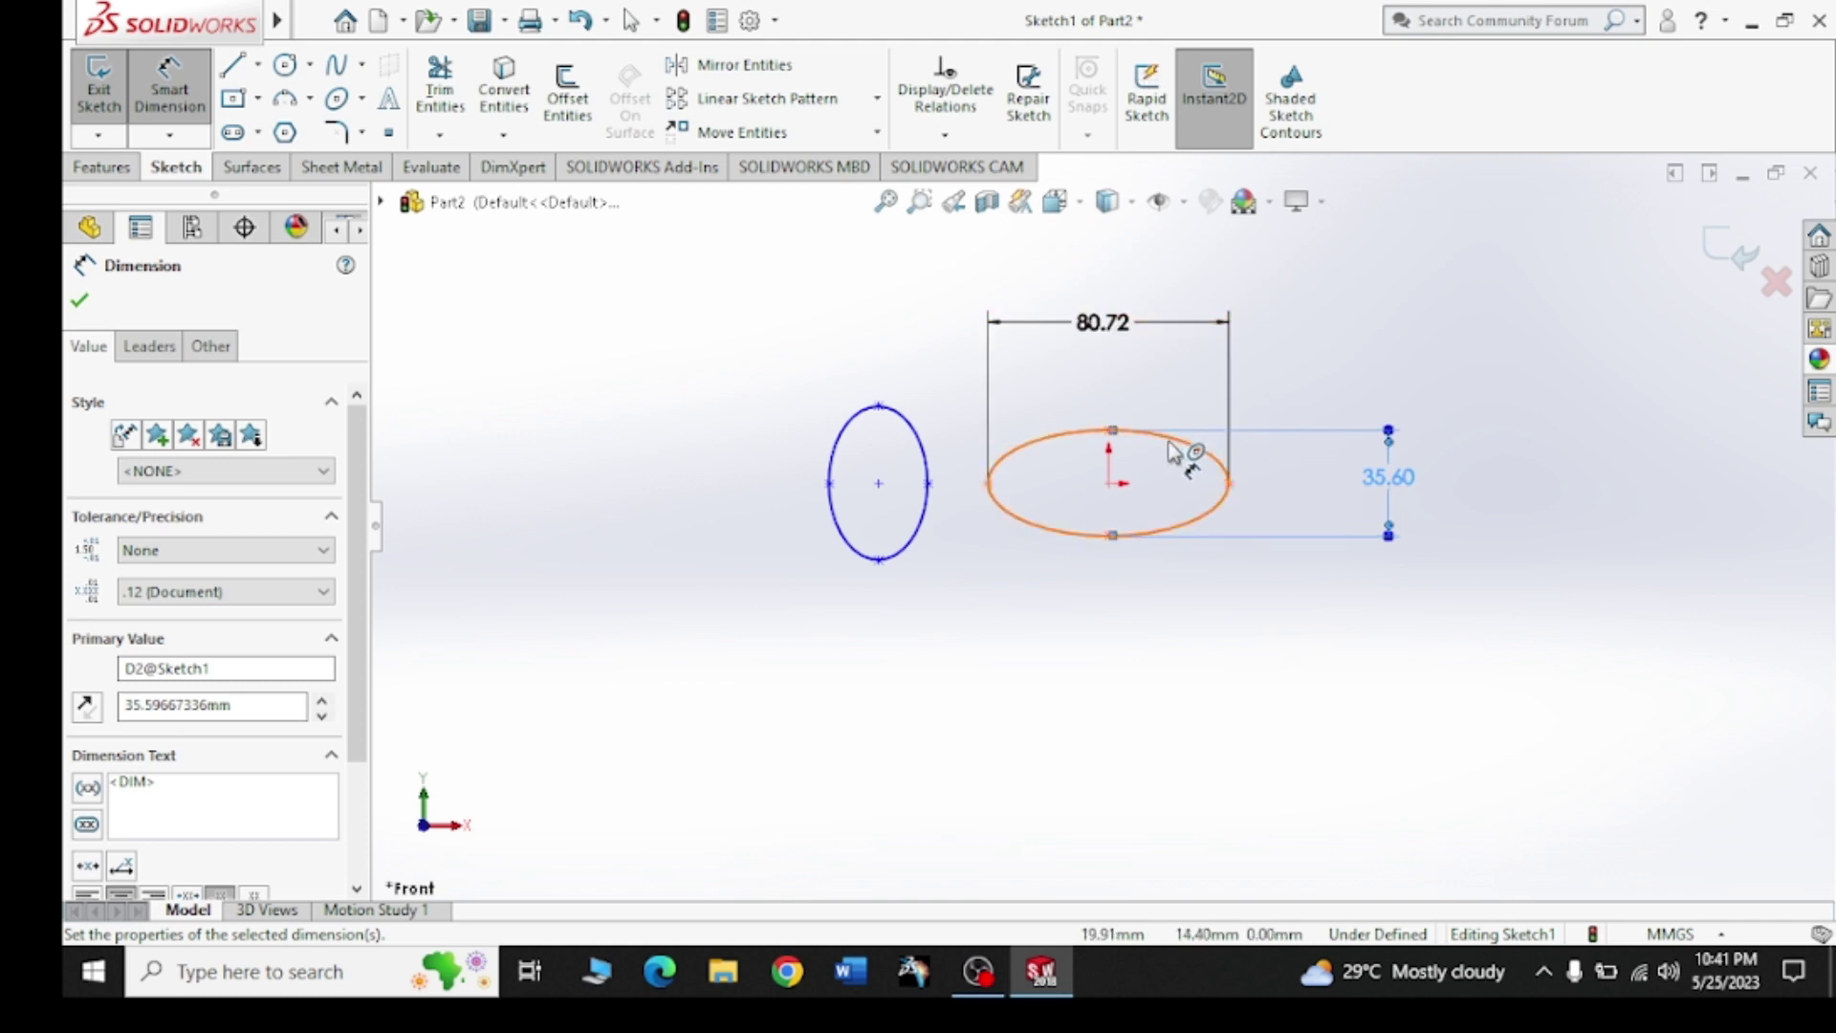
# Dimension the upright left ellipse's height as 51.43
pyautogui.click(879, 406)
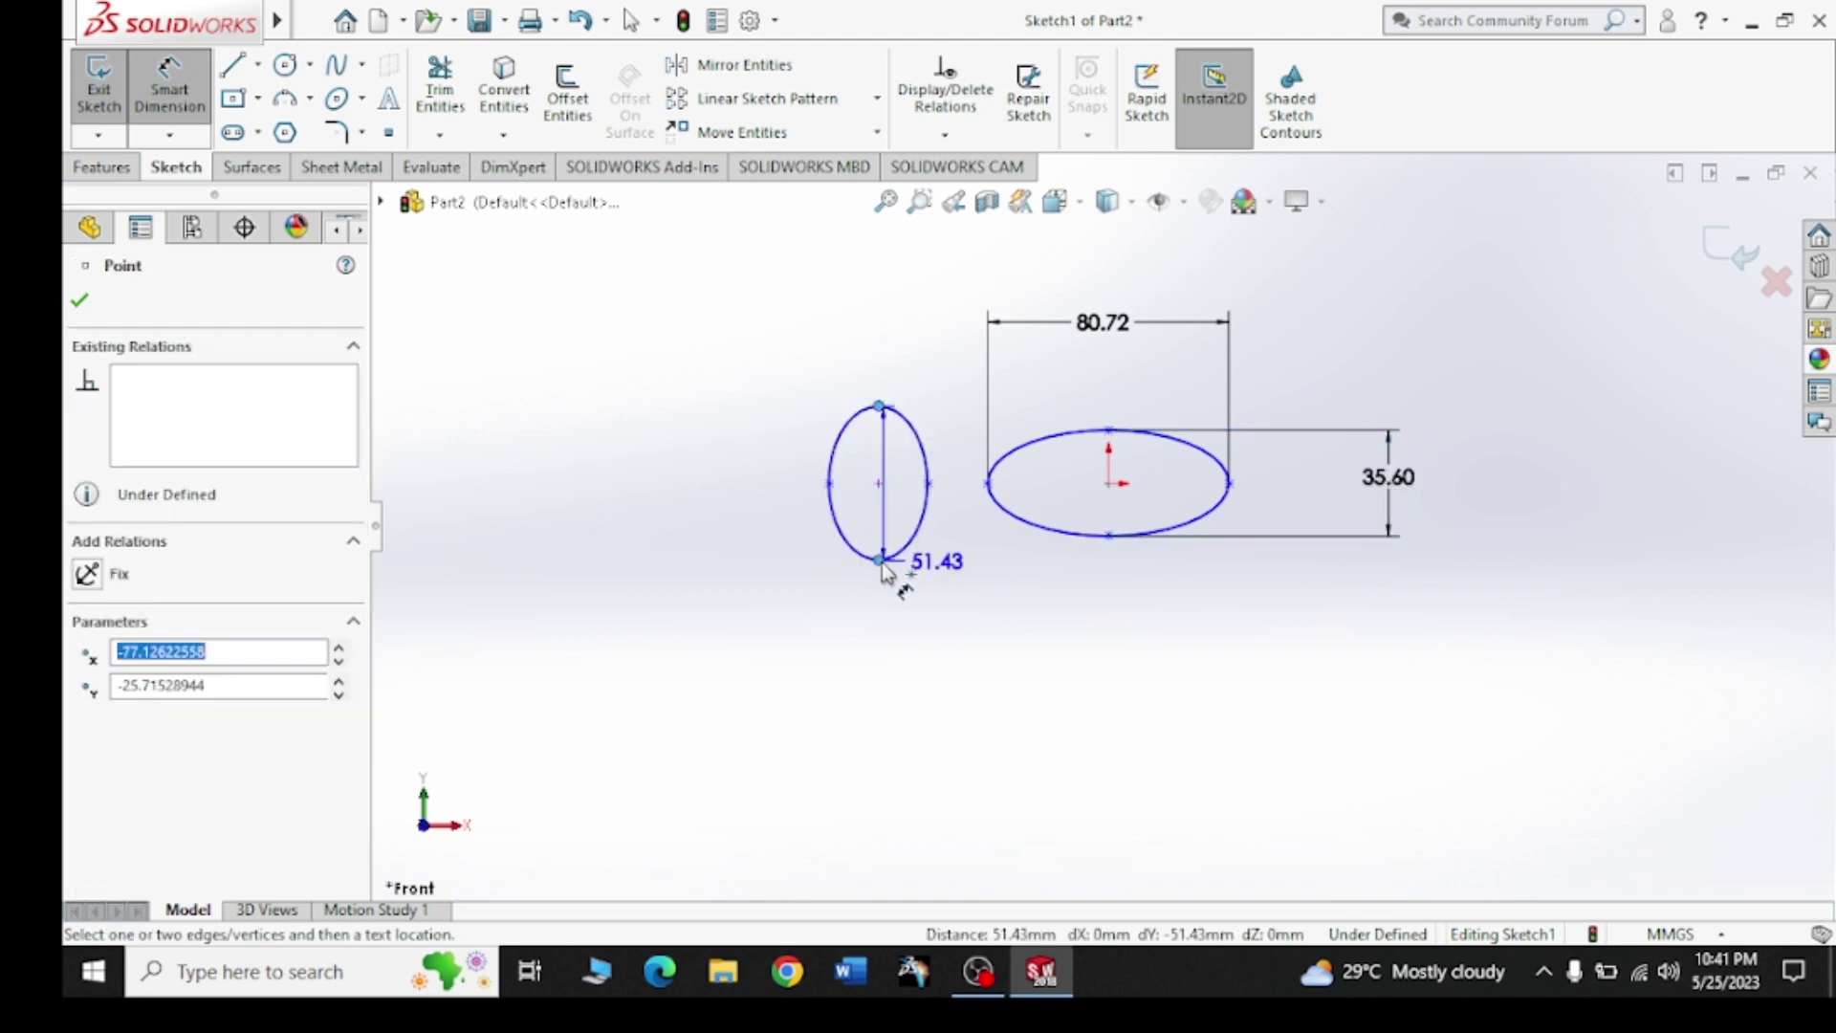
pyautogui.click(675, 497)
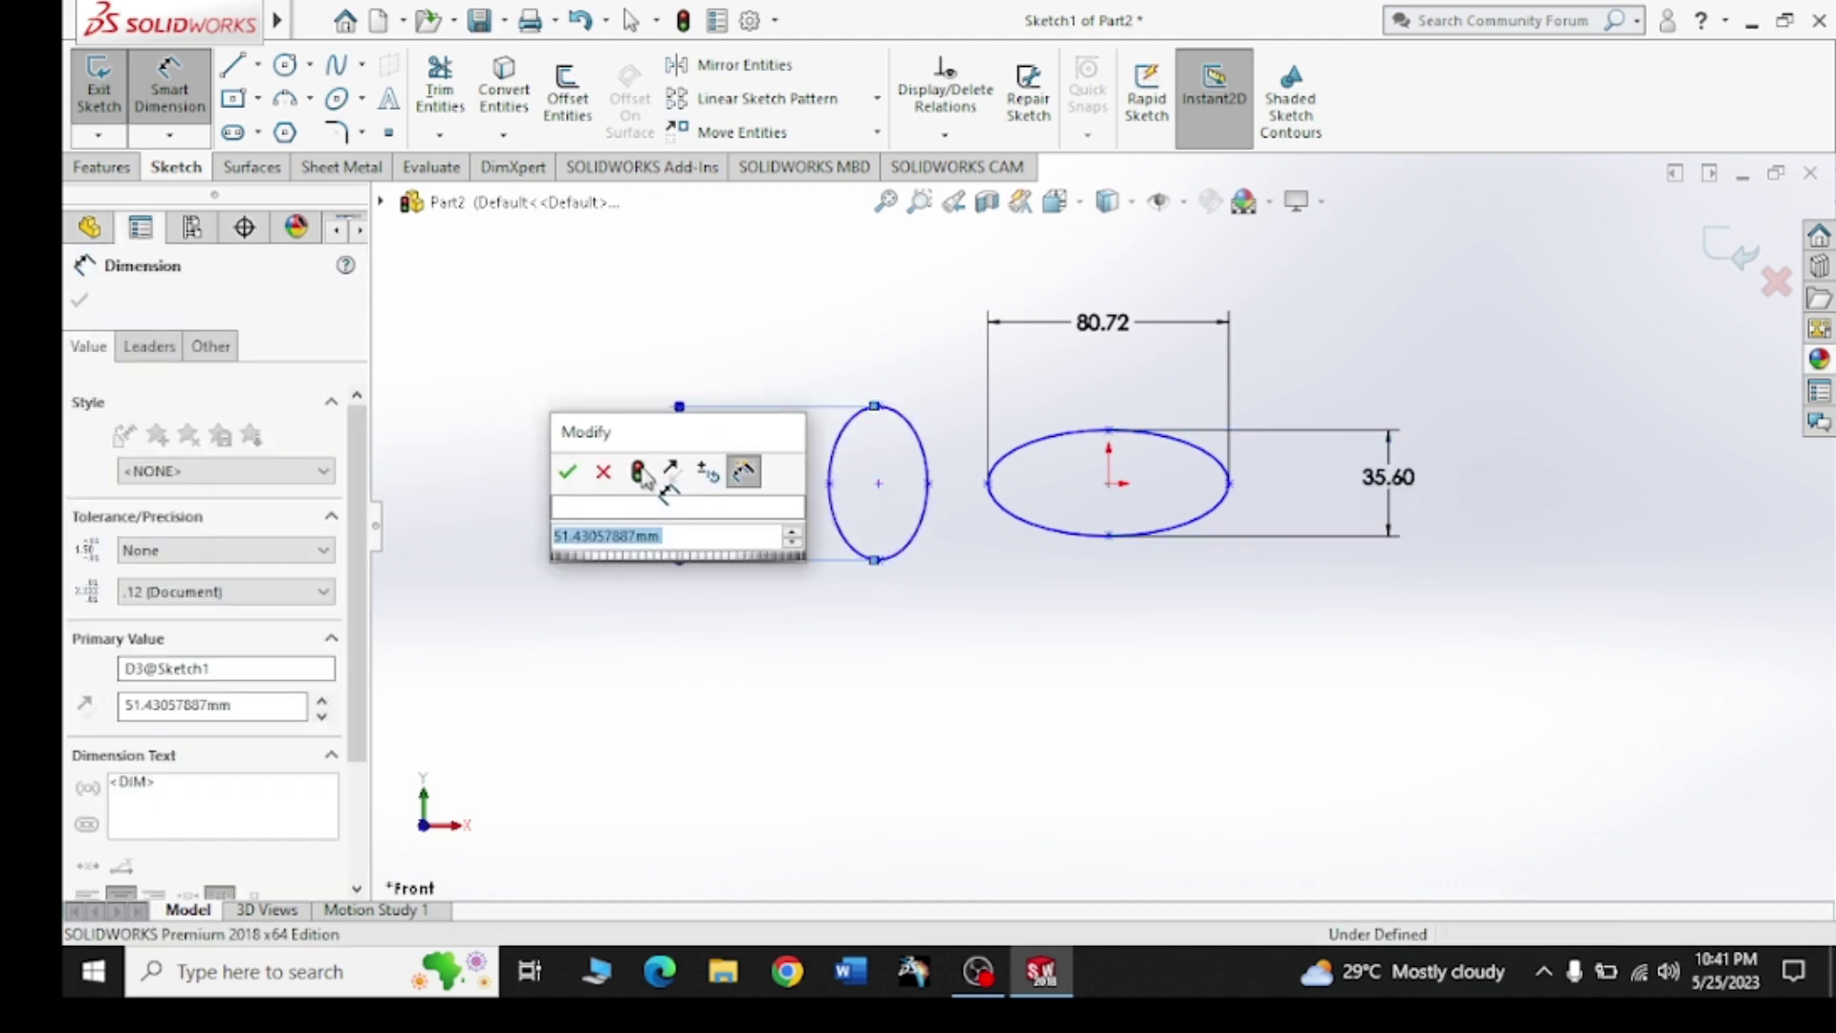
pyautogui.click(568, 473)
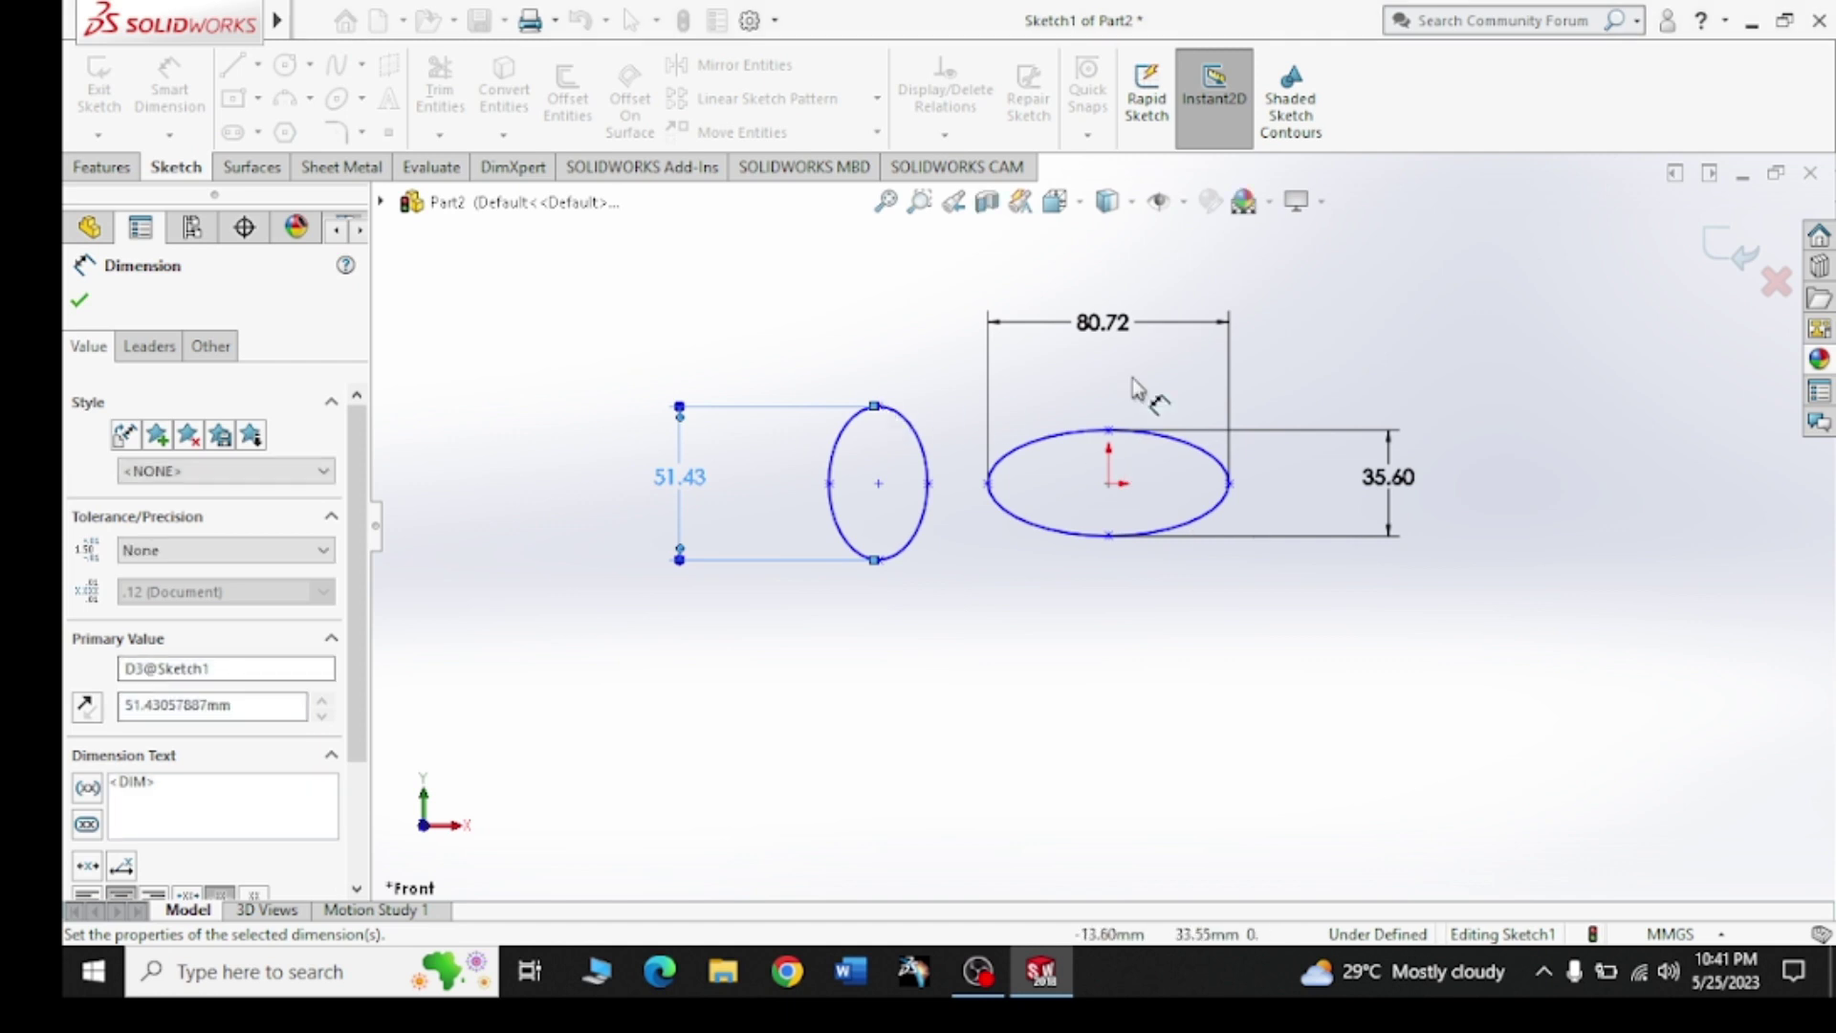
# Close the dimension properties, cancel the active tool and pan the sketch upward
pyautogui.click(361, 98)
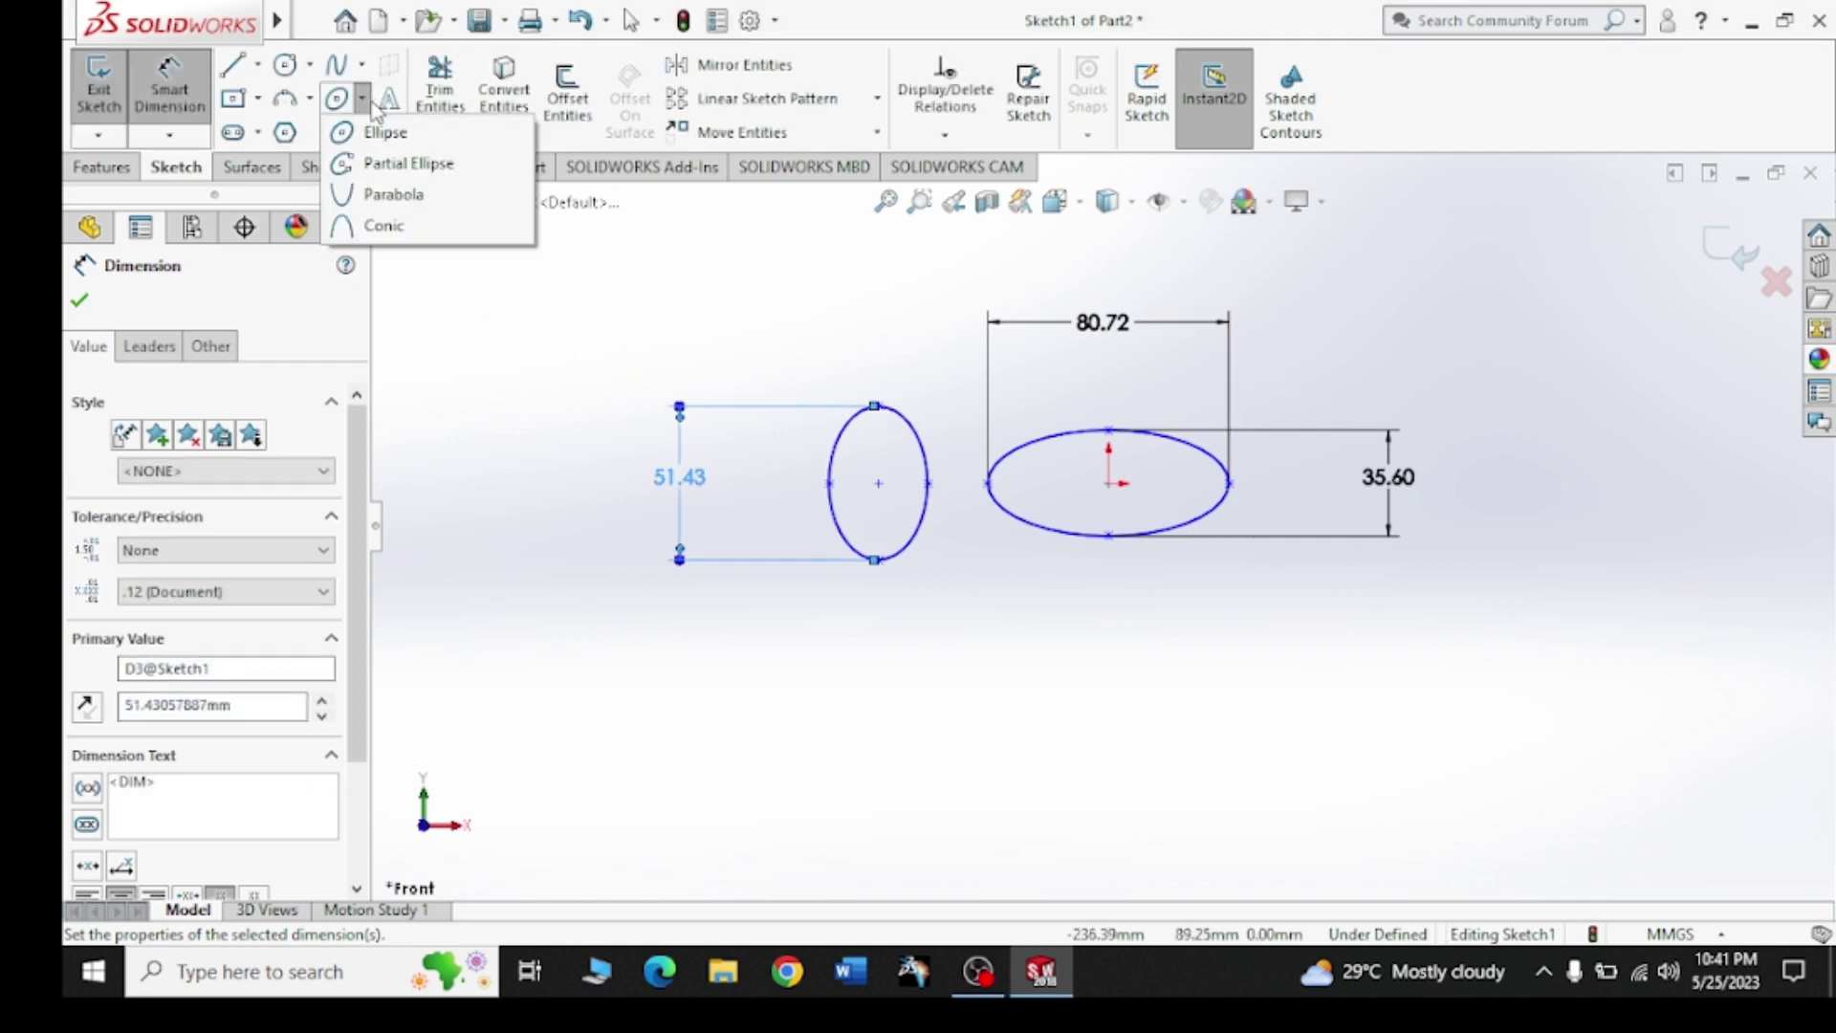
pyautogui.click(404, 165)
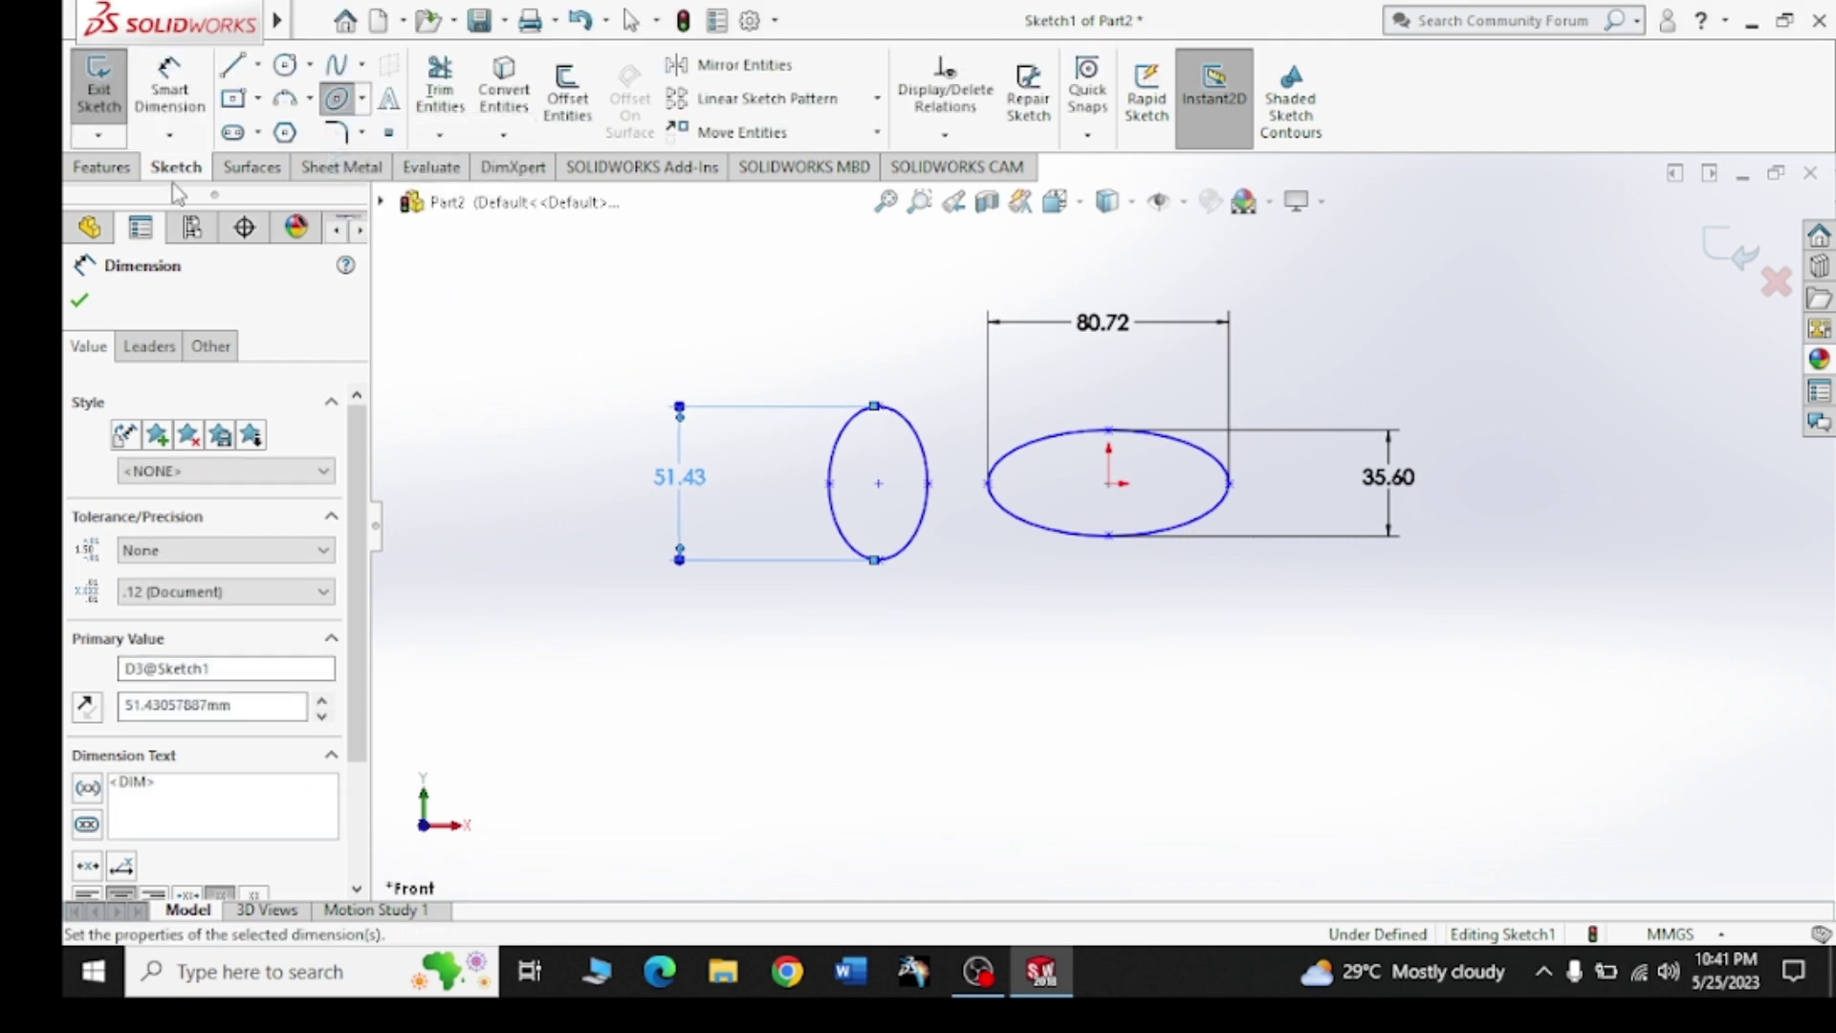
pyautogui.click(79, 301)
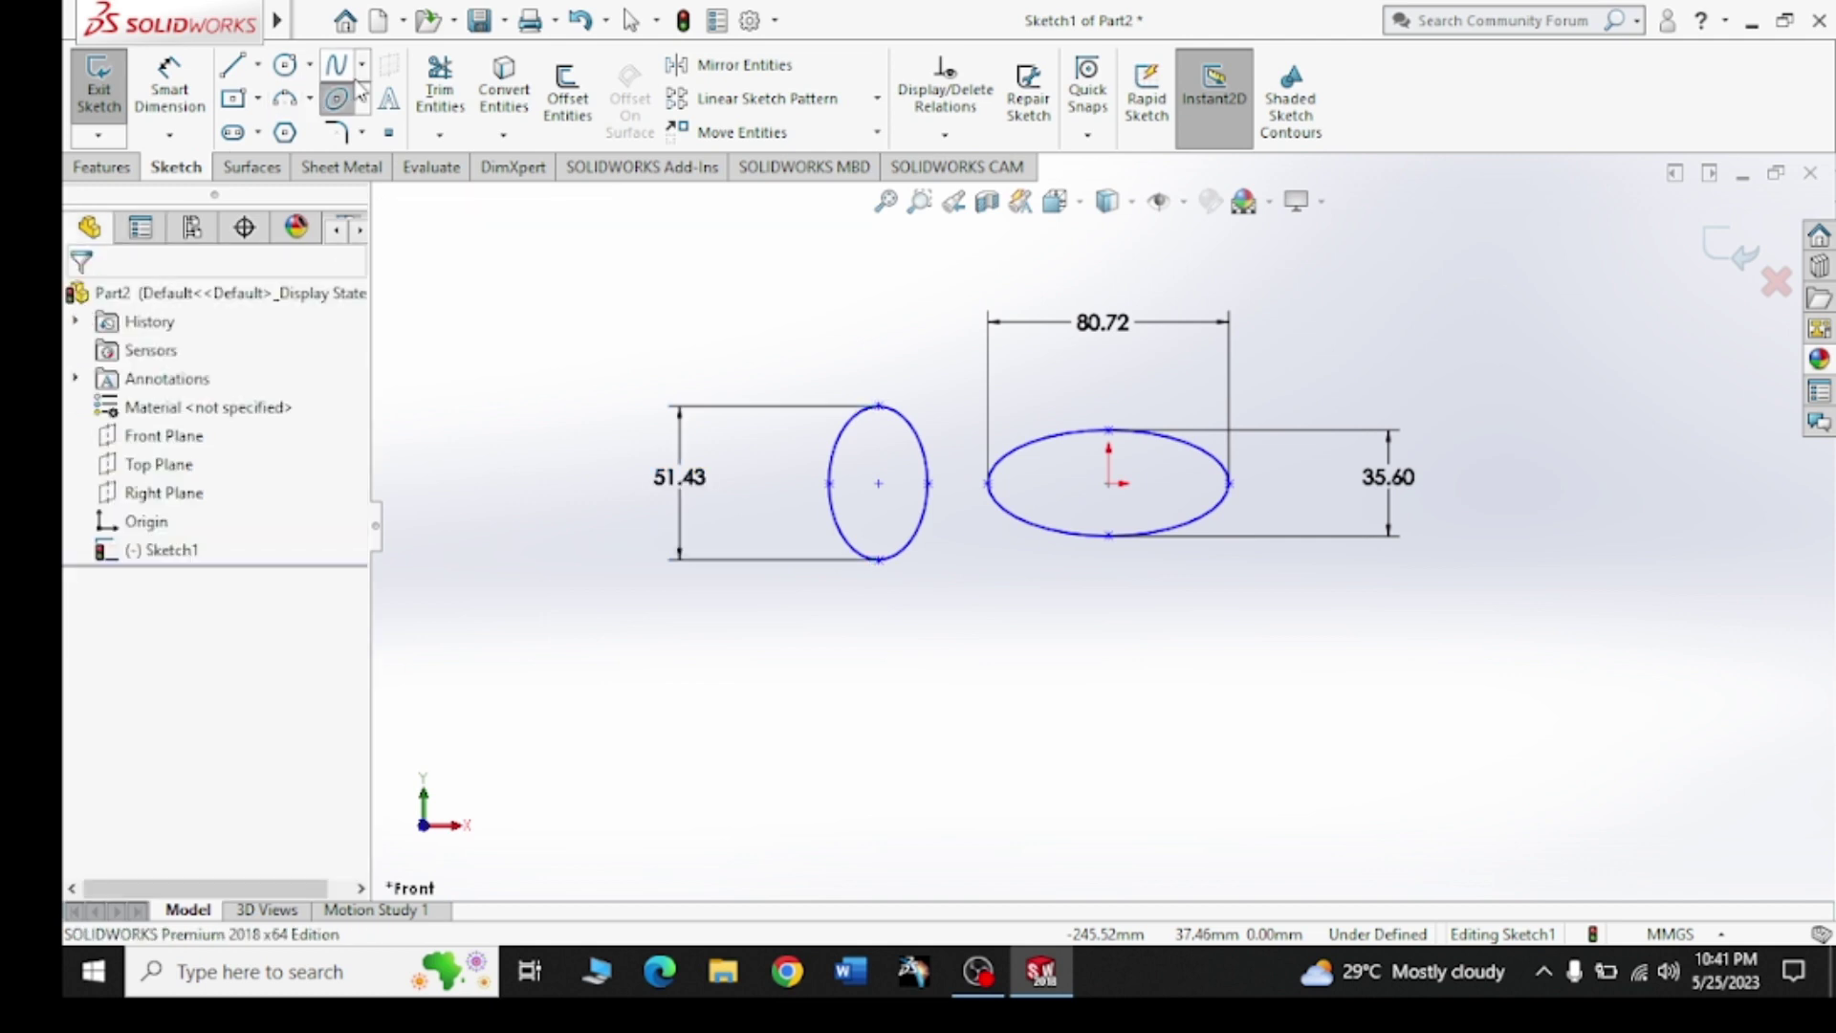
pyautogui.click(361, 98)
pyautogui.press('Escape')
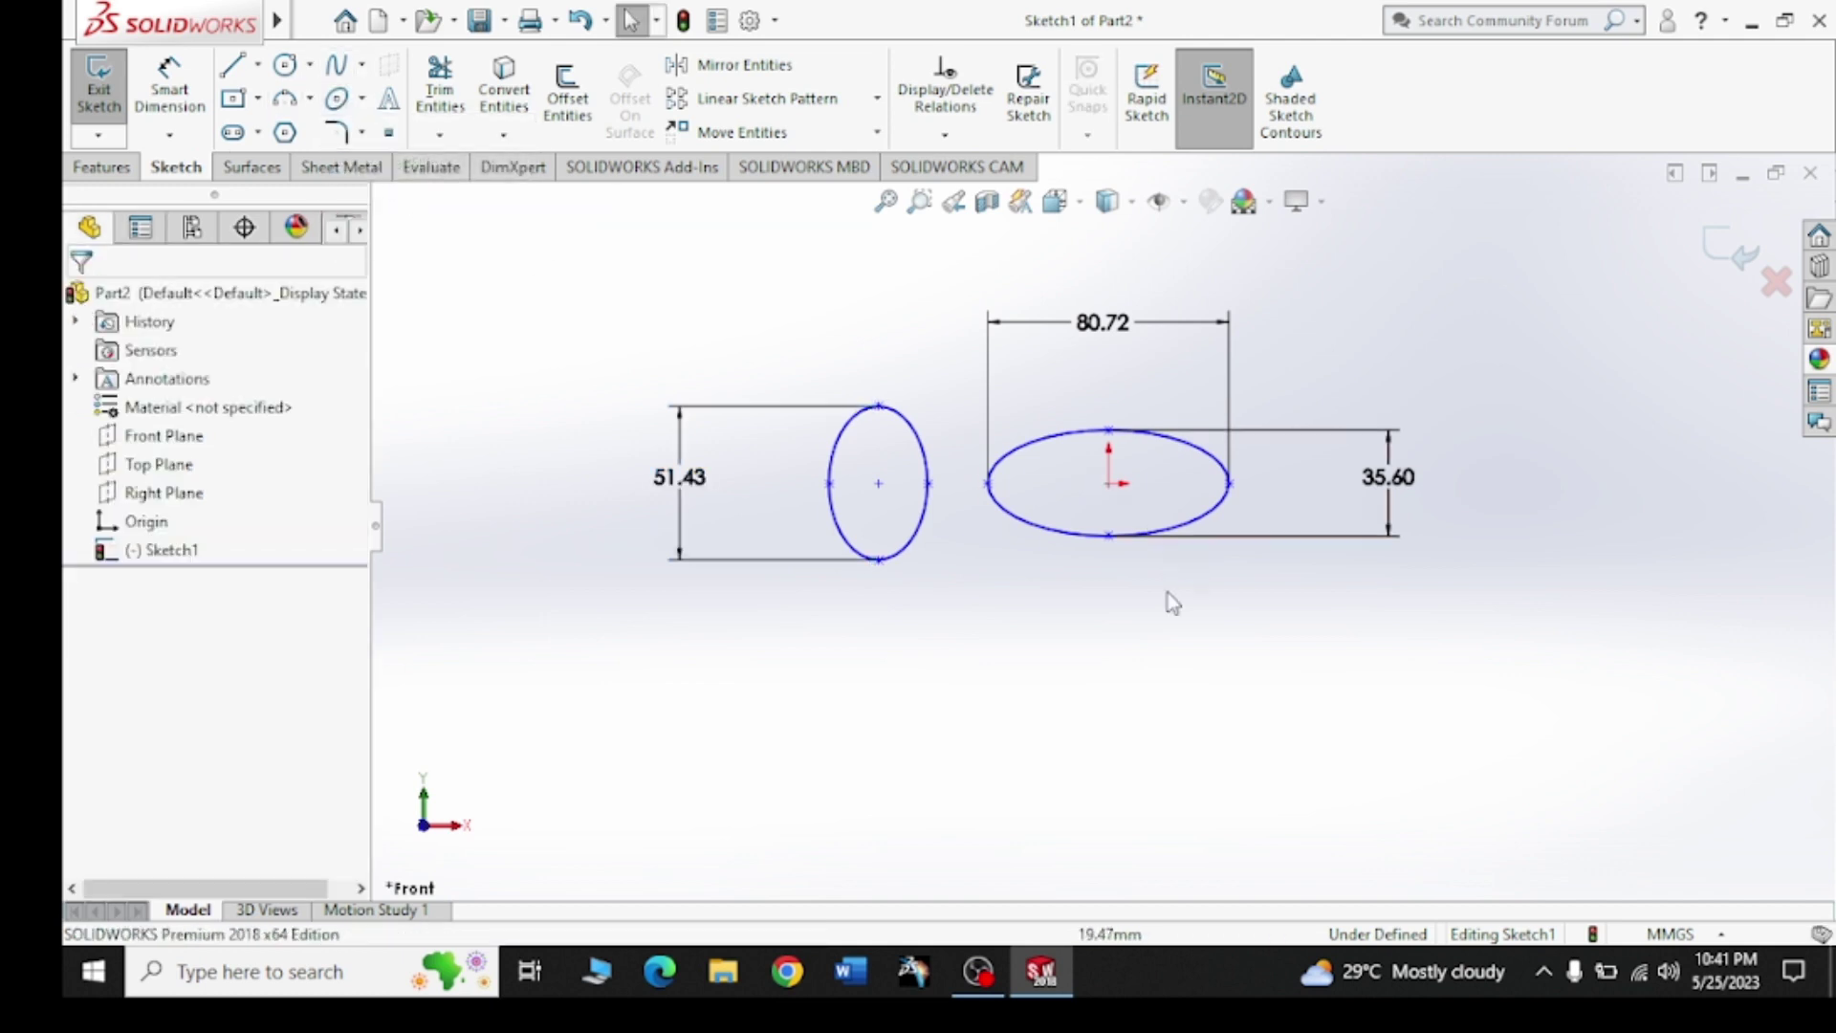
pyautogui.keyDown('ctrl'); pyautogui.moveTo(1107, 689); pyautogui.dragTo(1121, 616, button='middle'); pyautogui.keyUp('ctrl')
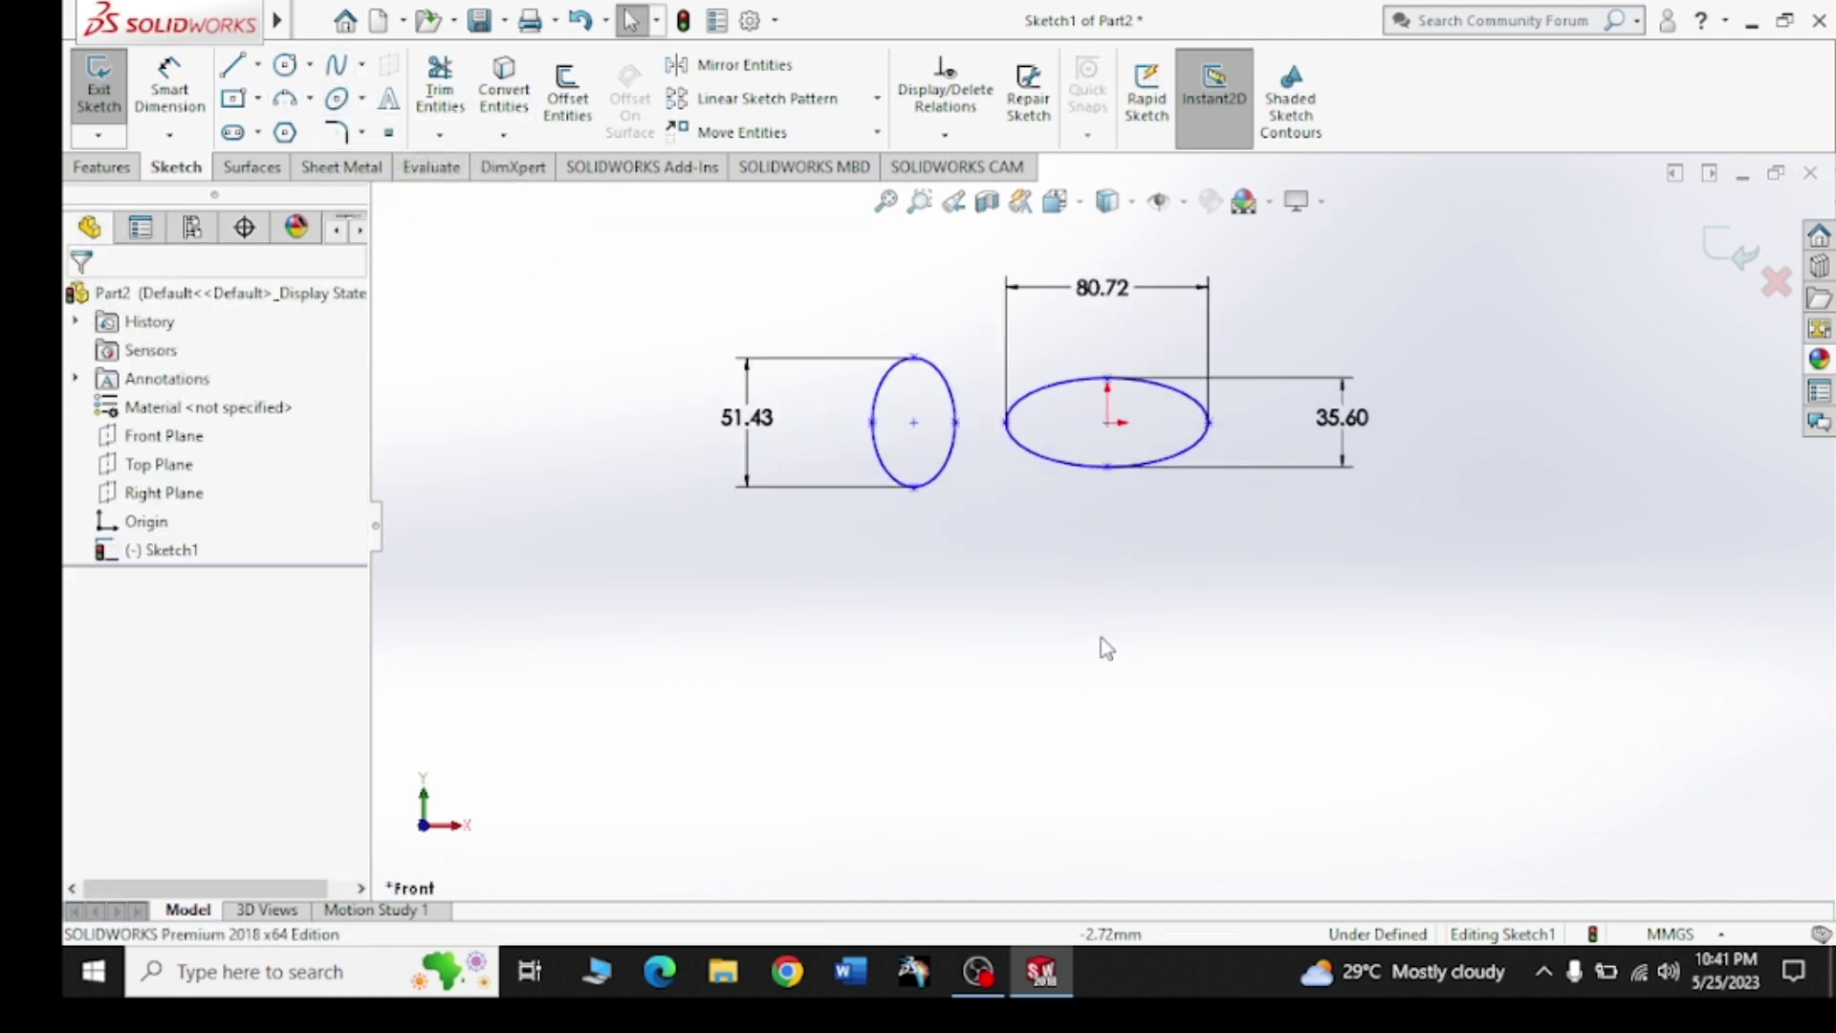
# Draw a partial ellipse, R 37.06 by r 11.61, below the wide ellipse
pyautogui.click(368, 101)
pyautogui.click(396, 160)
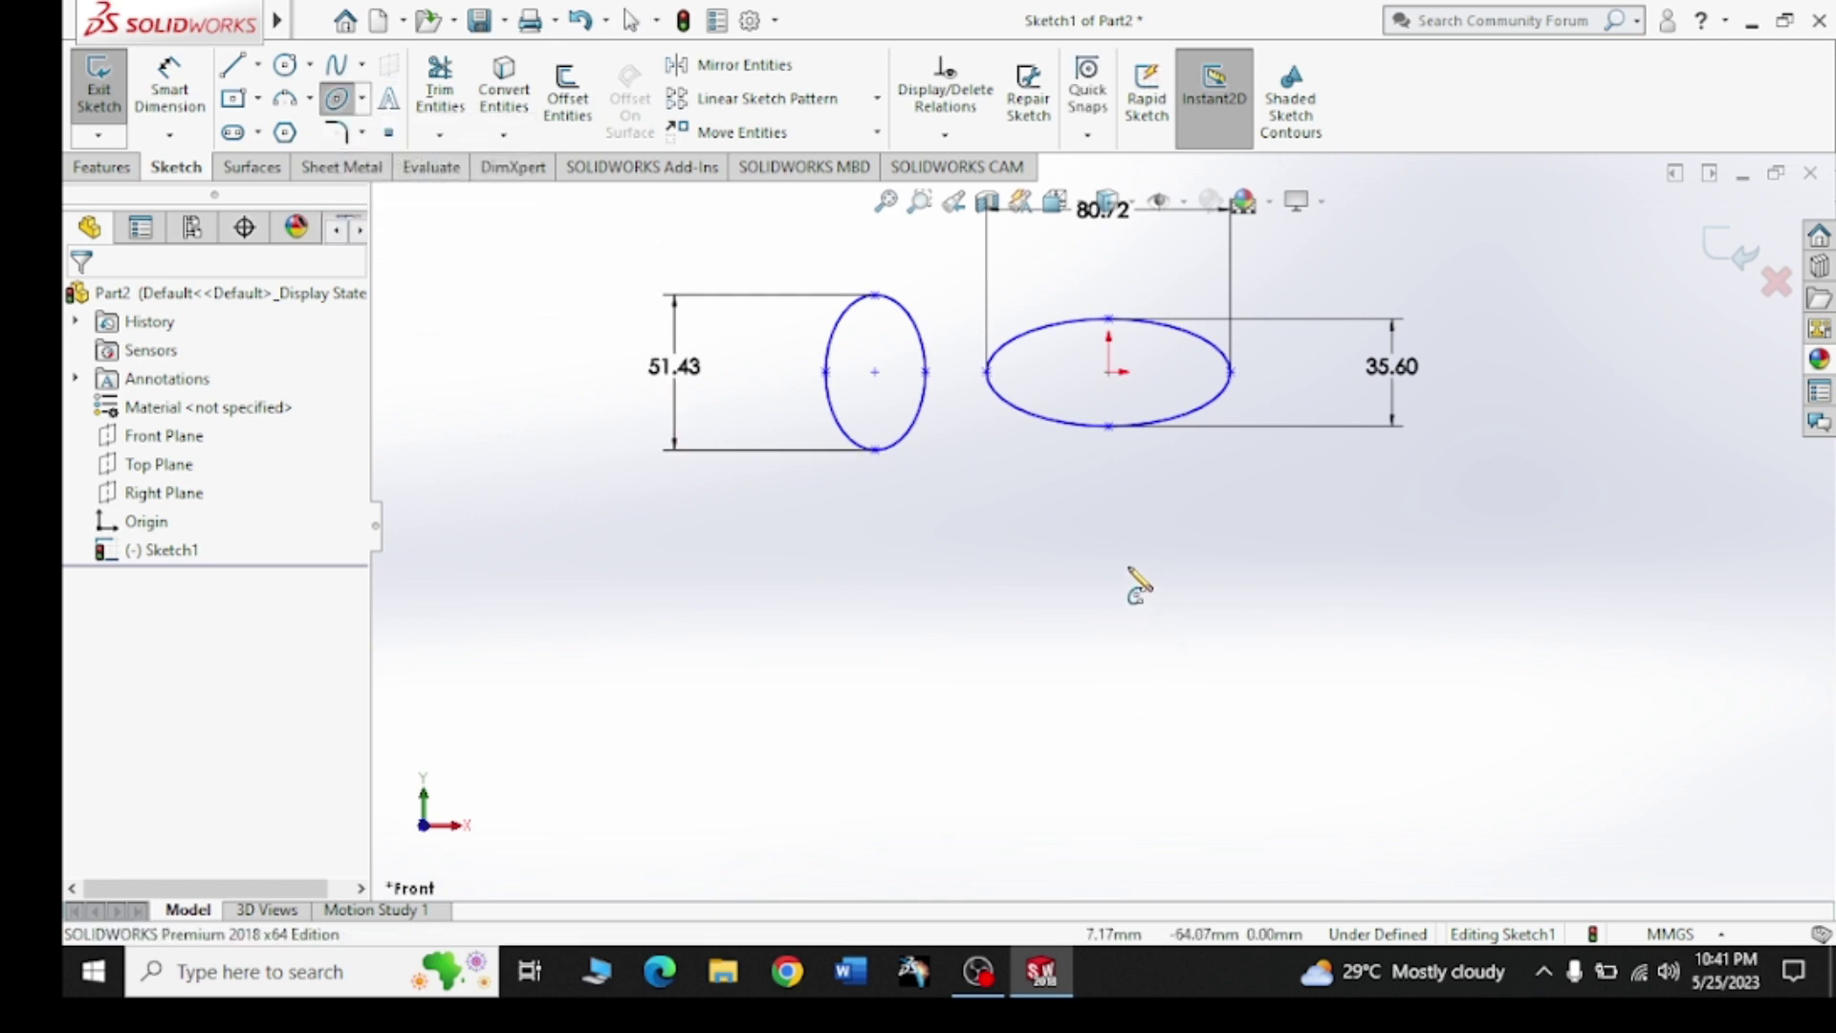
pyautogui.click(1119, 563)
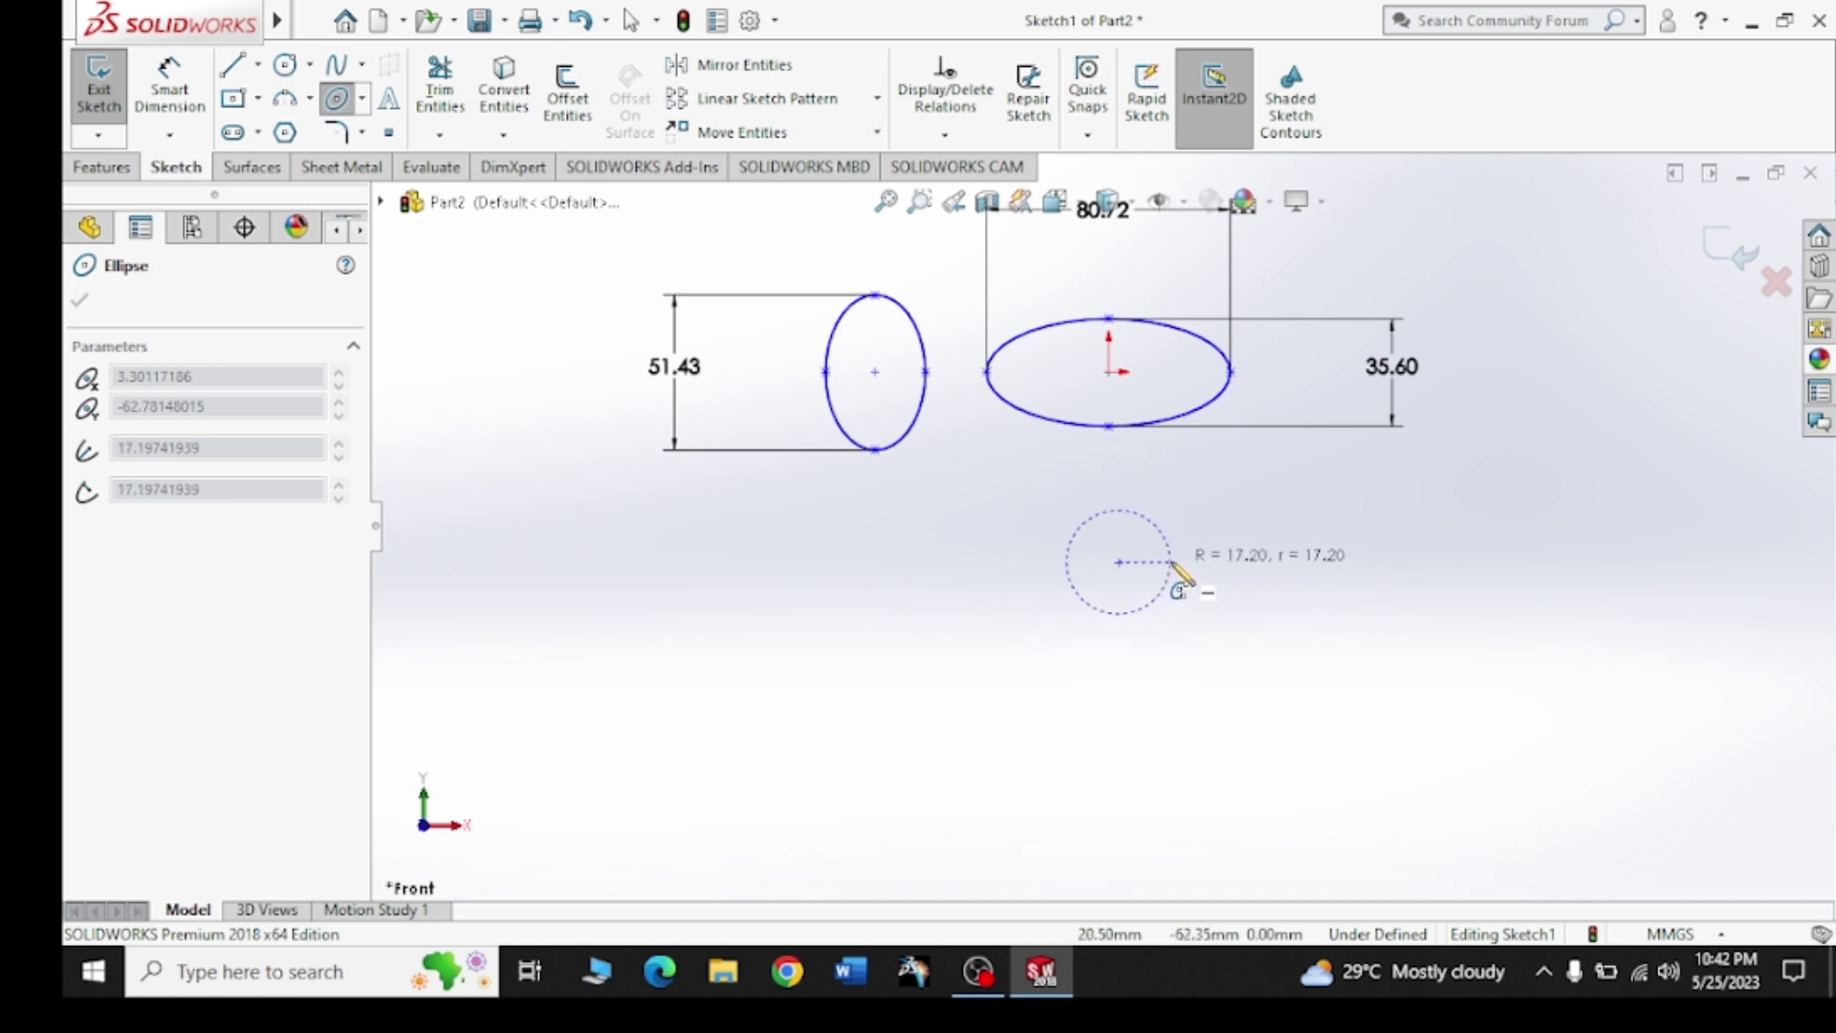
pyautogui.click(1232, 565)
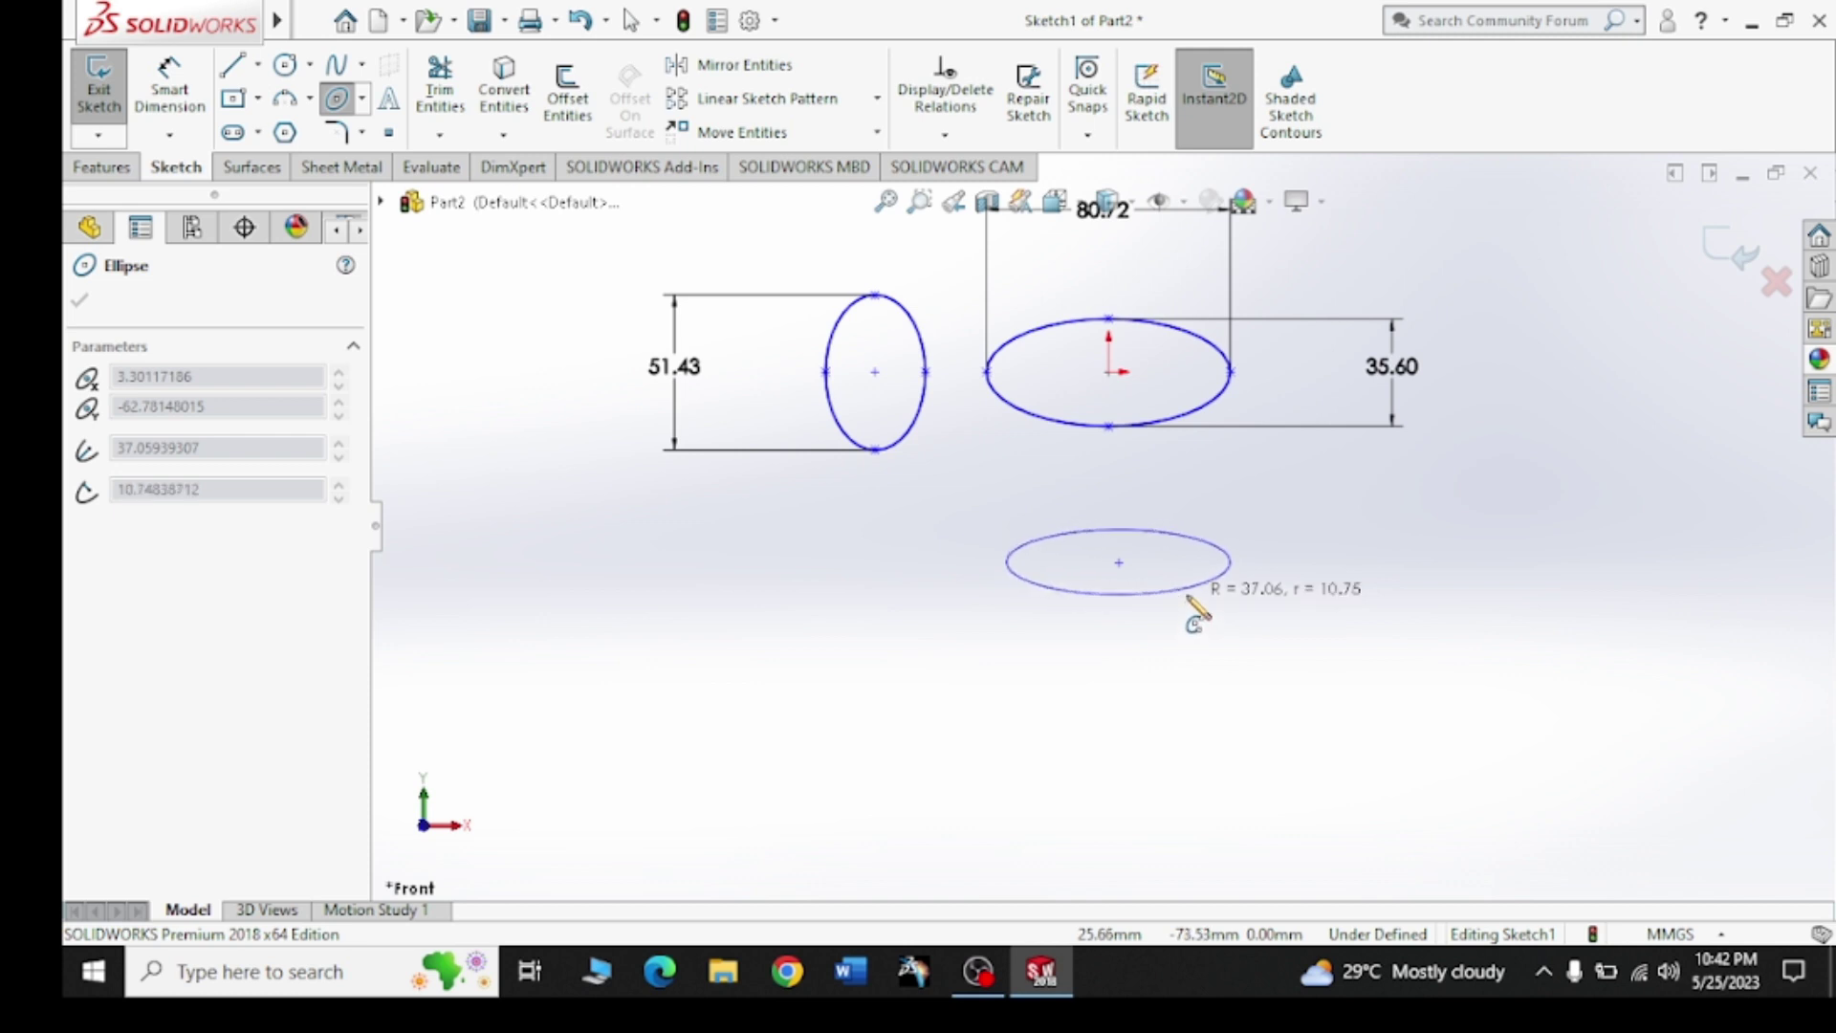
pyautogui.click(1188, 600)
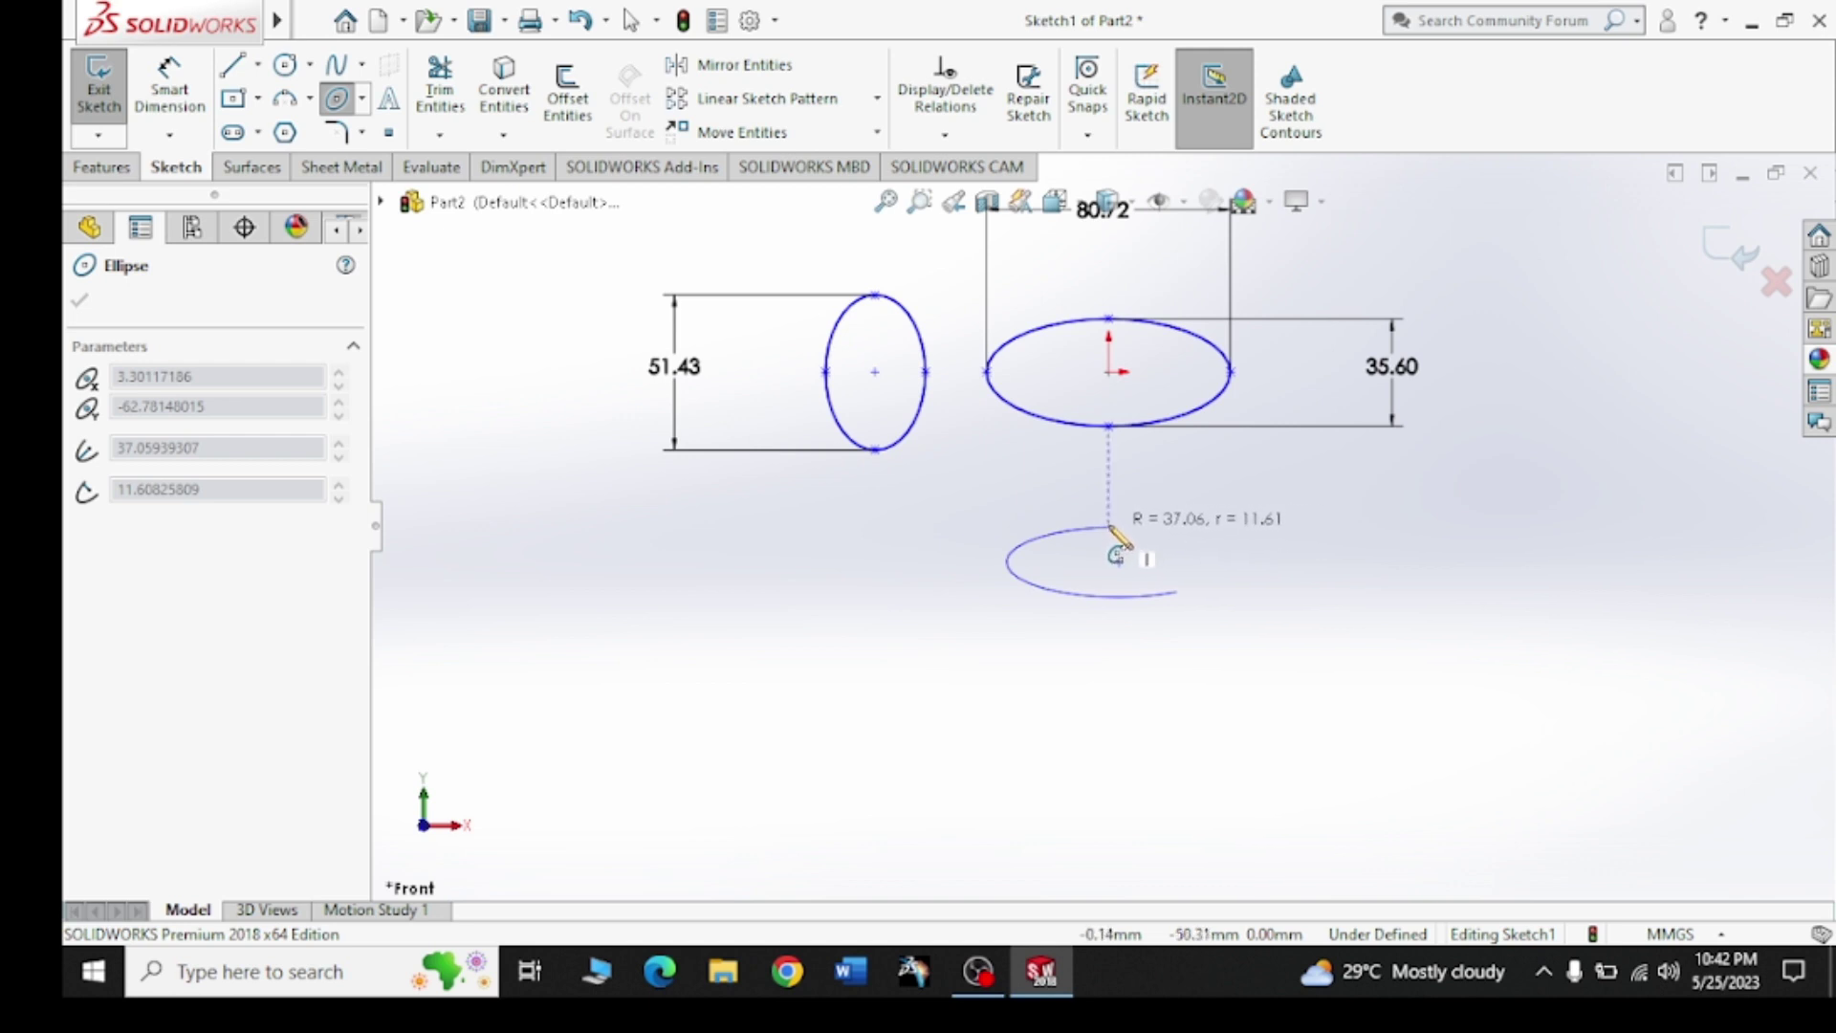
pyautogui.click(1116, 540)
pyautogui.rightClick(1221, 532)
pyautogui.click(1267, 538)
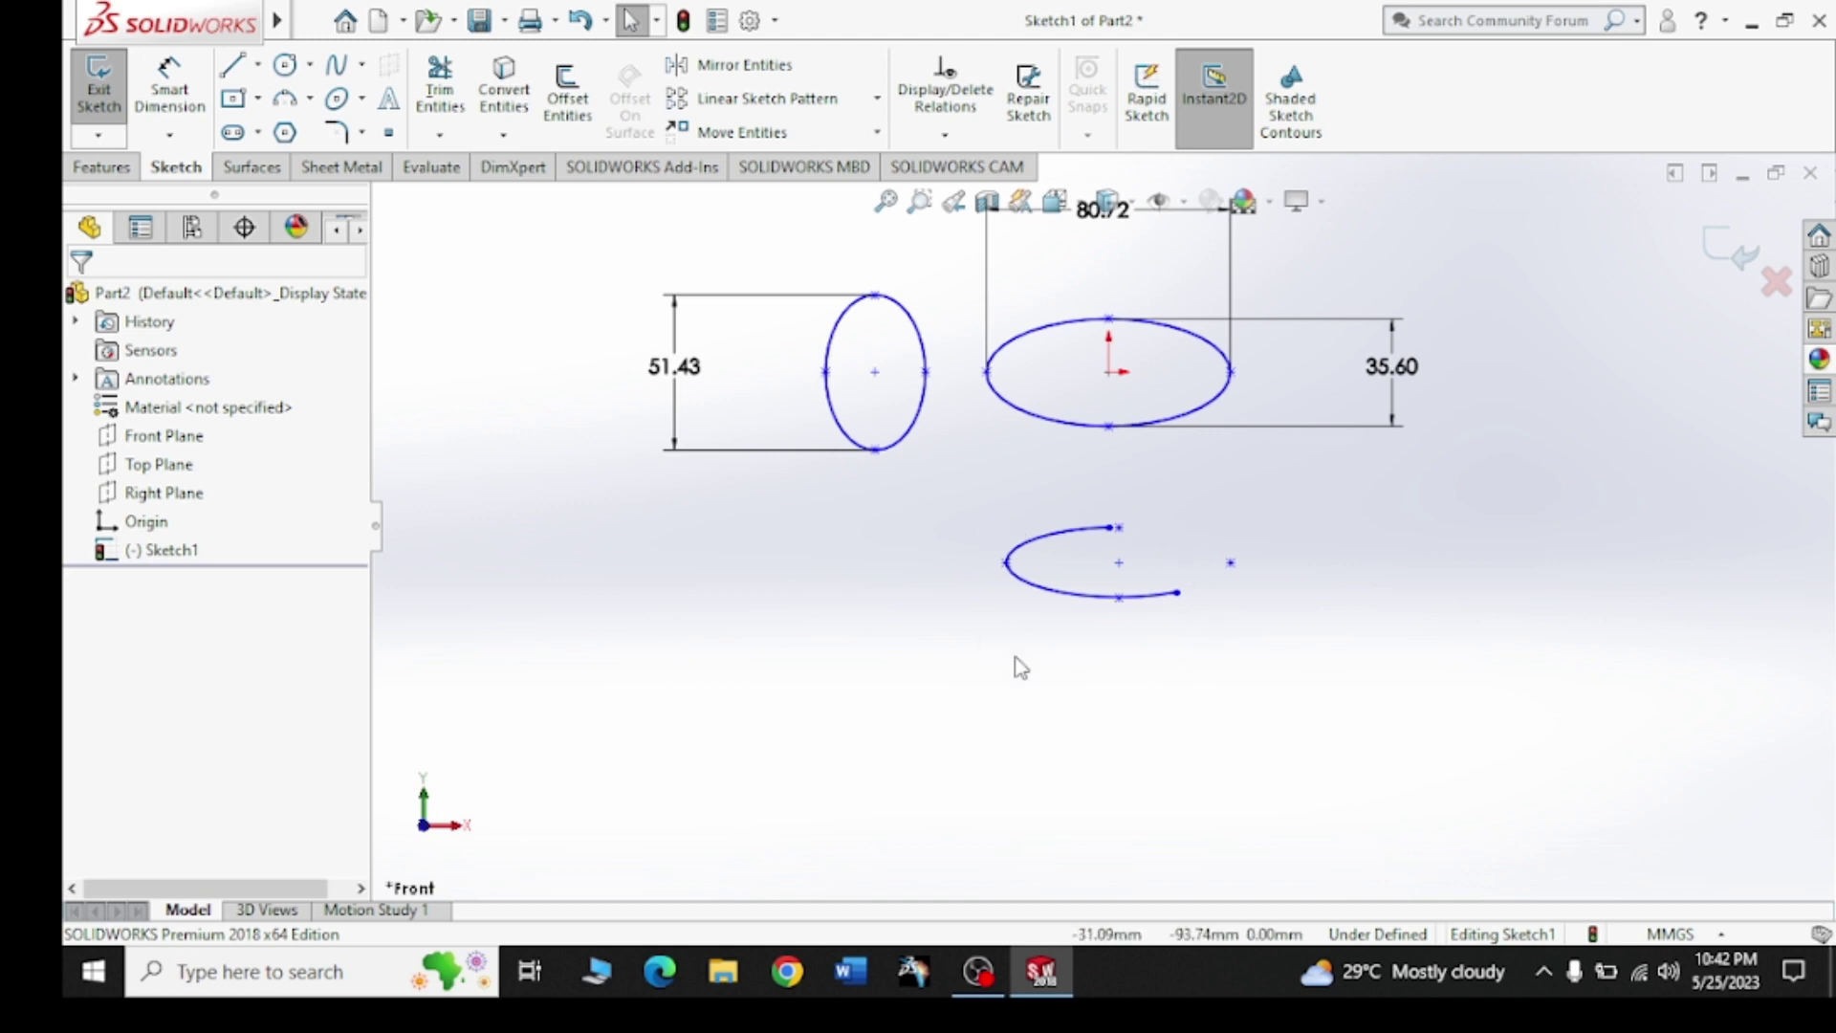
# Draw a parabola at lower left, with focus above the vertex, arcing beside the partial ellipse
pyautogui.click(365, 100)
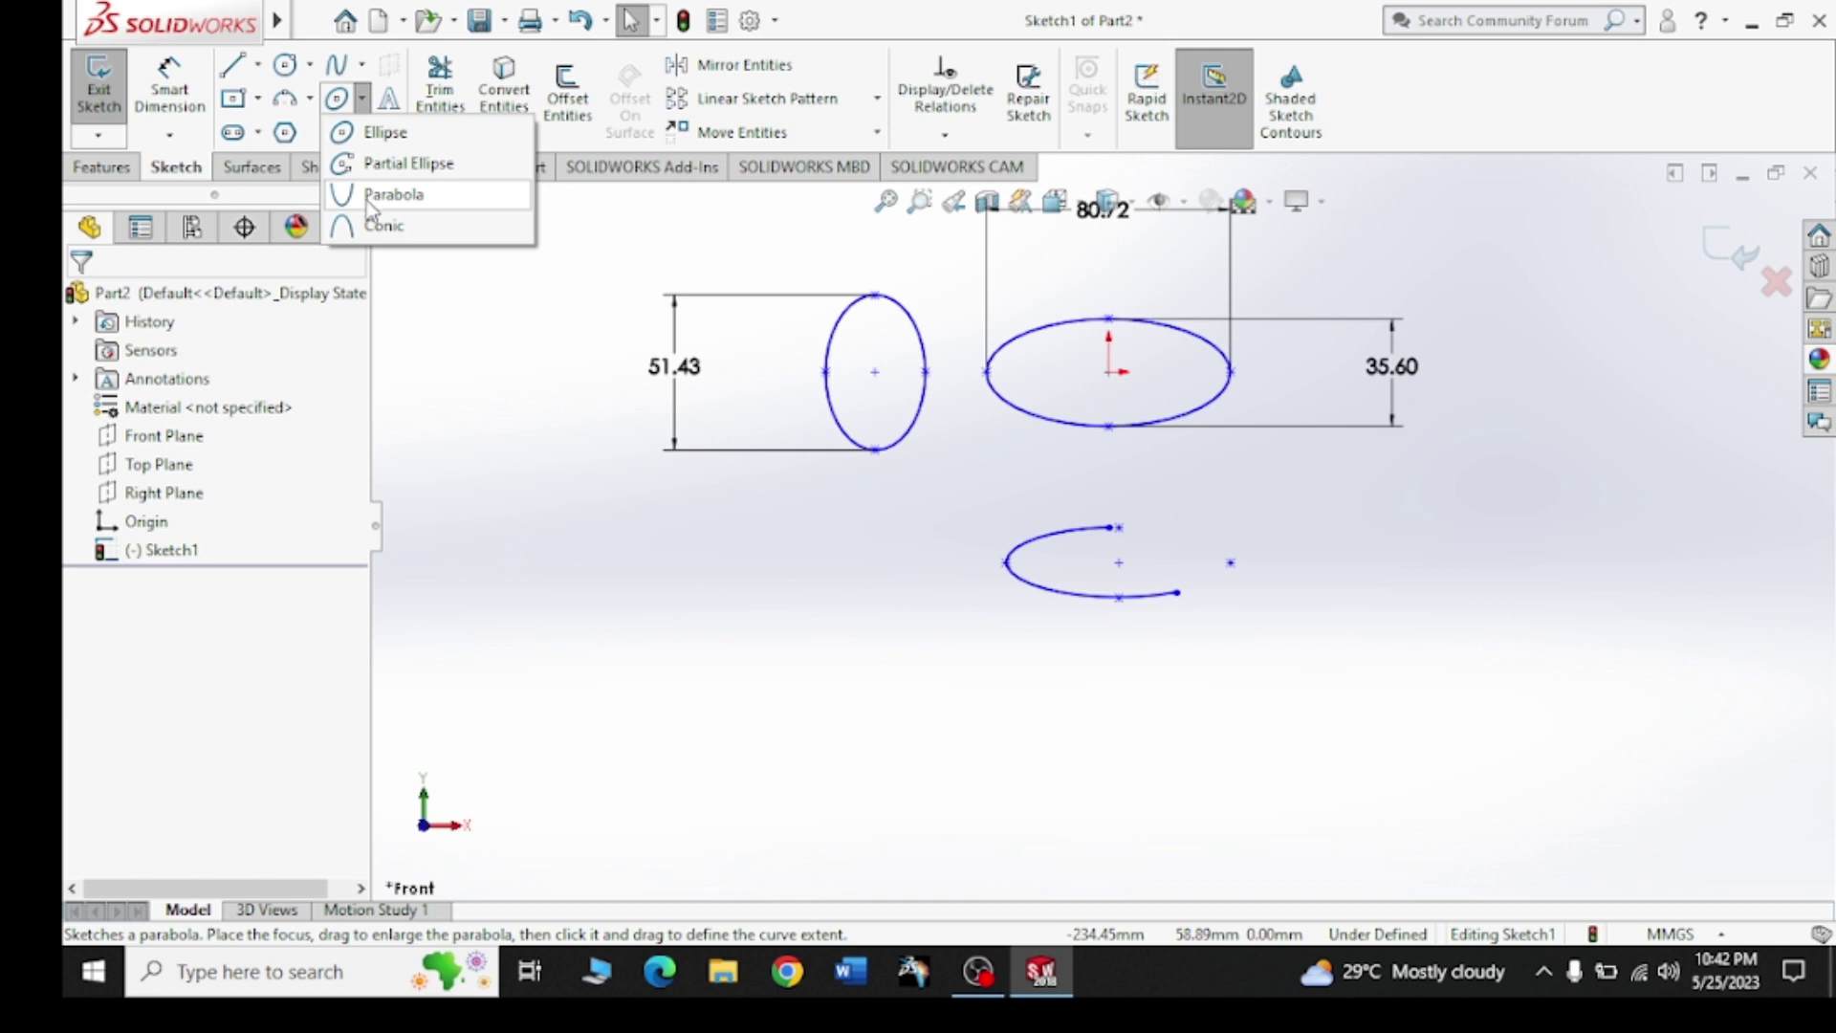
pyautogui.click(407, 199)
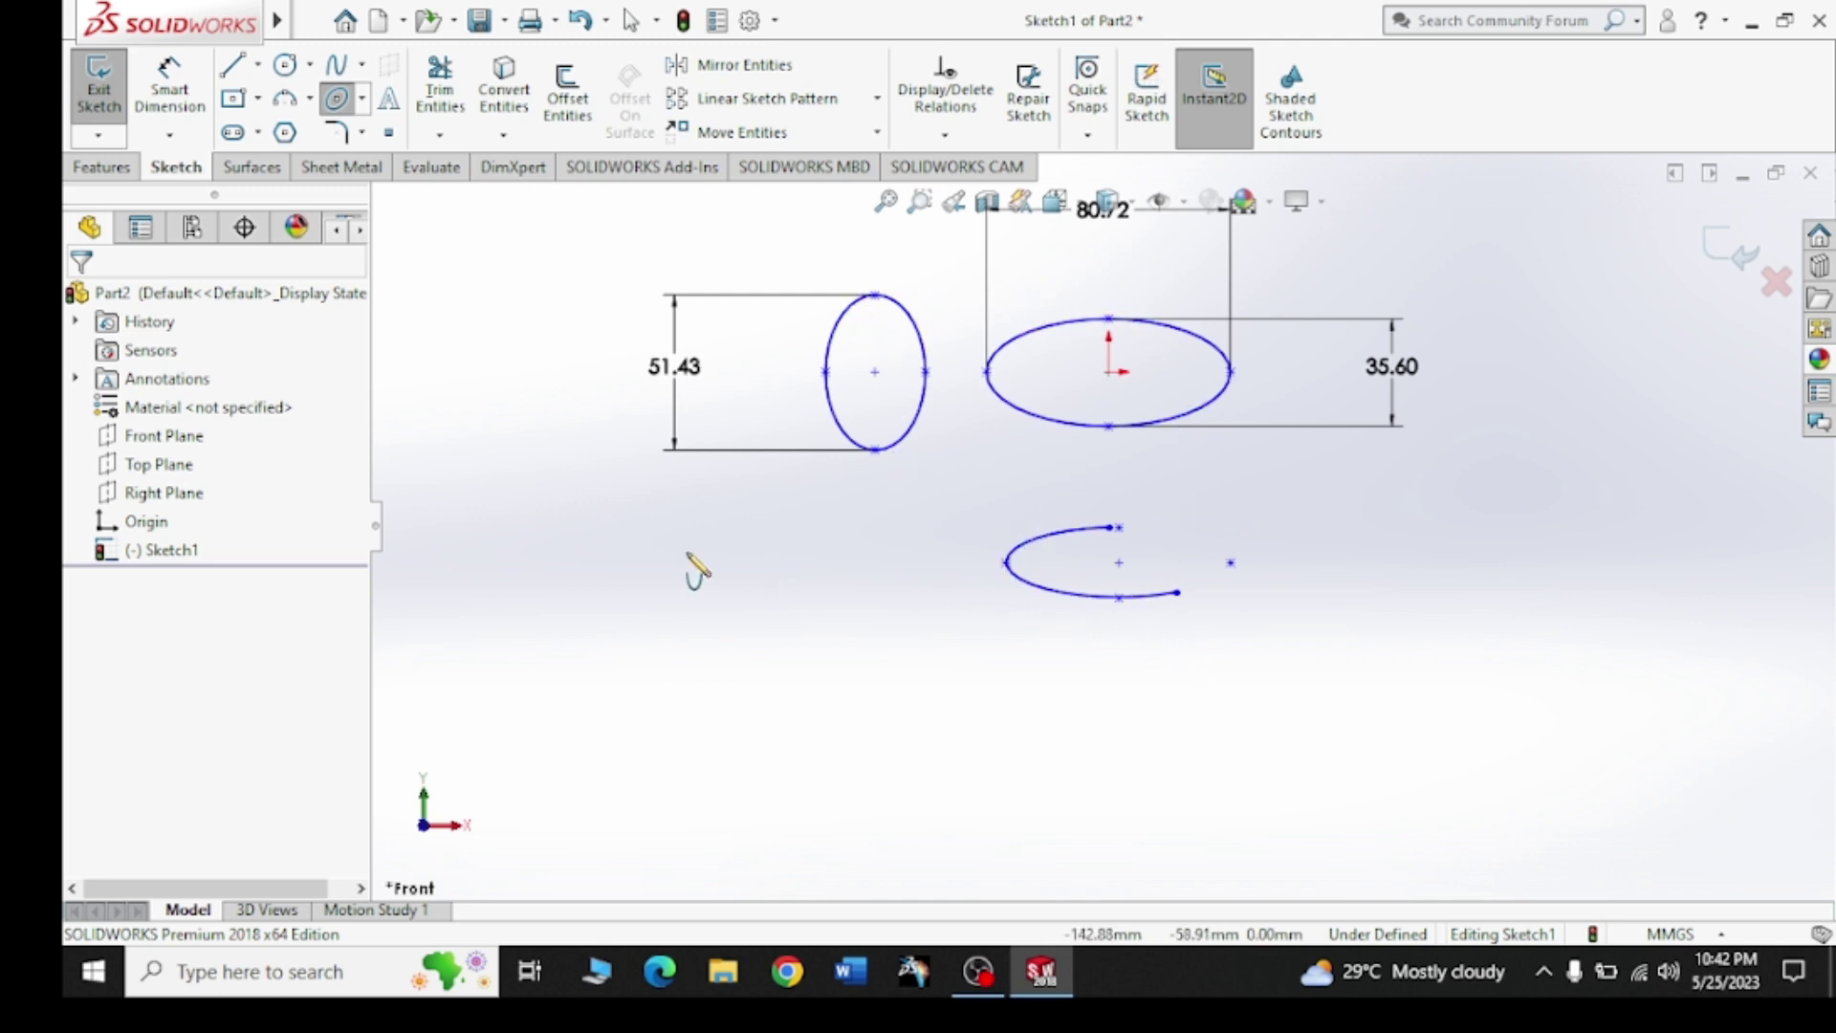
pyautogui.click(748, 566)
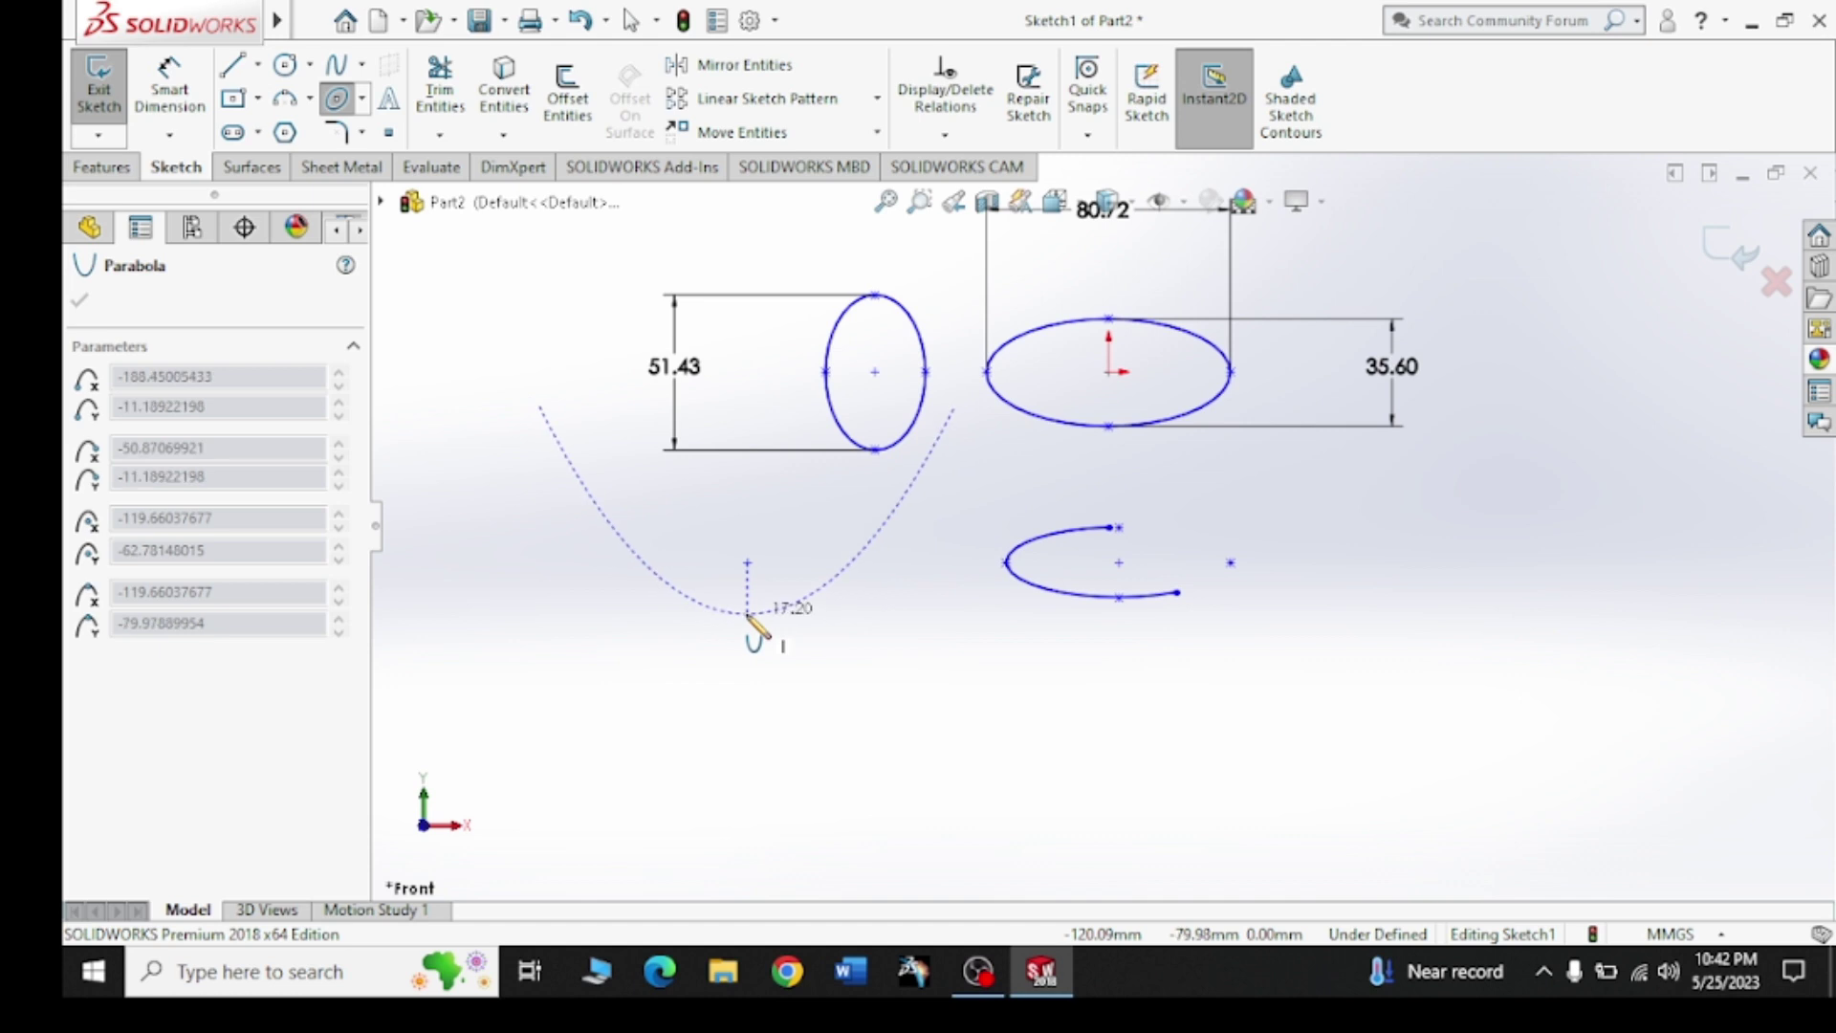
pyautogui.click(748, 614)
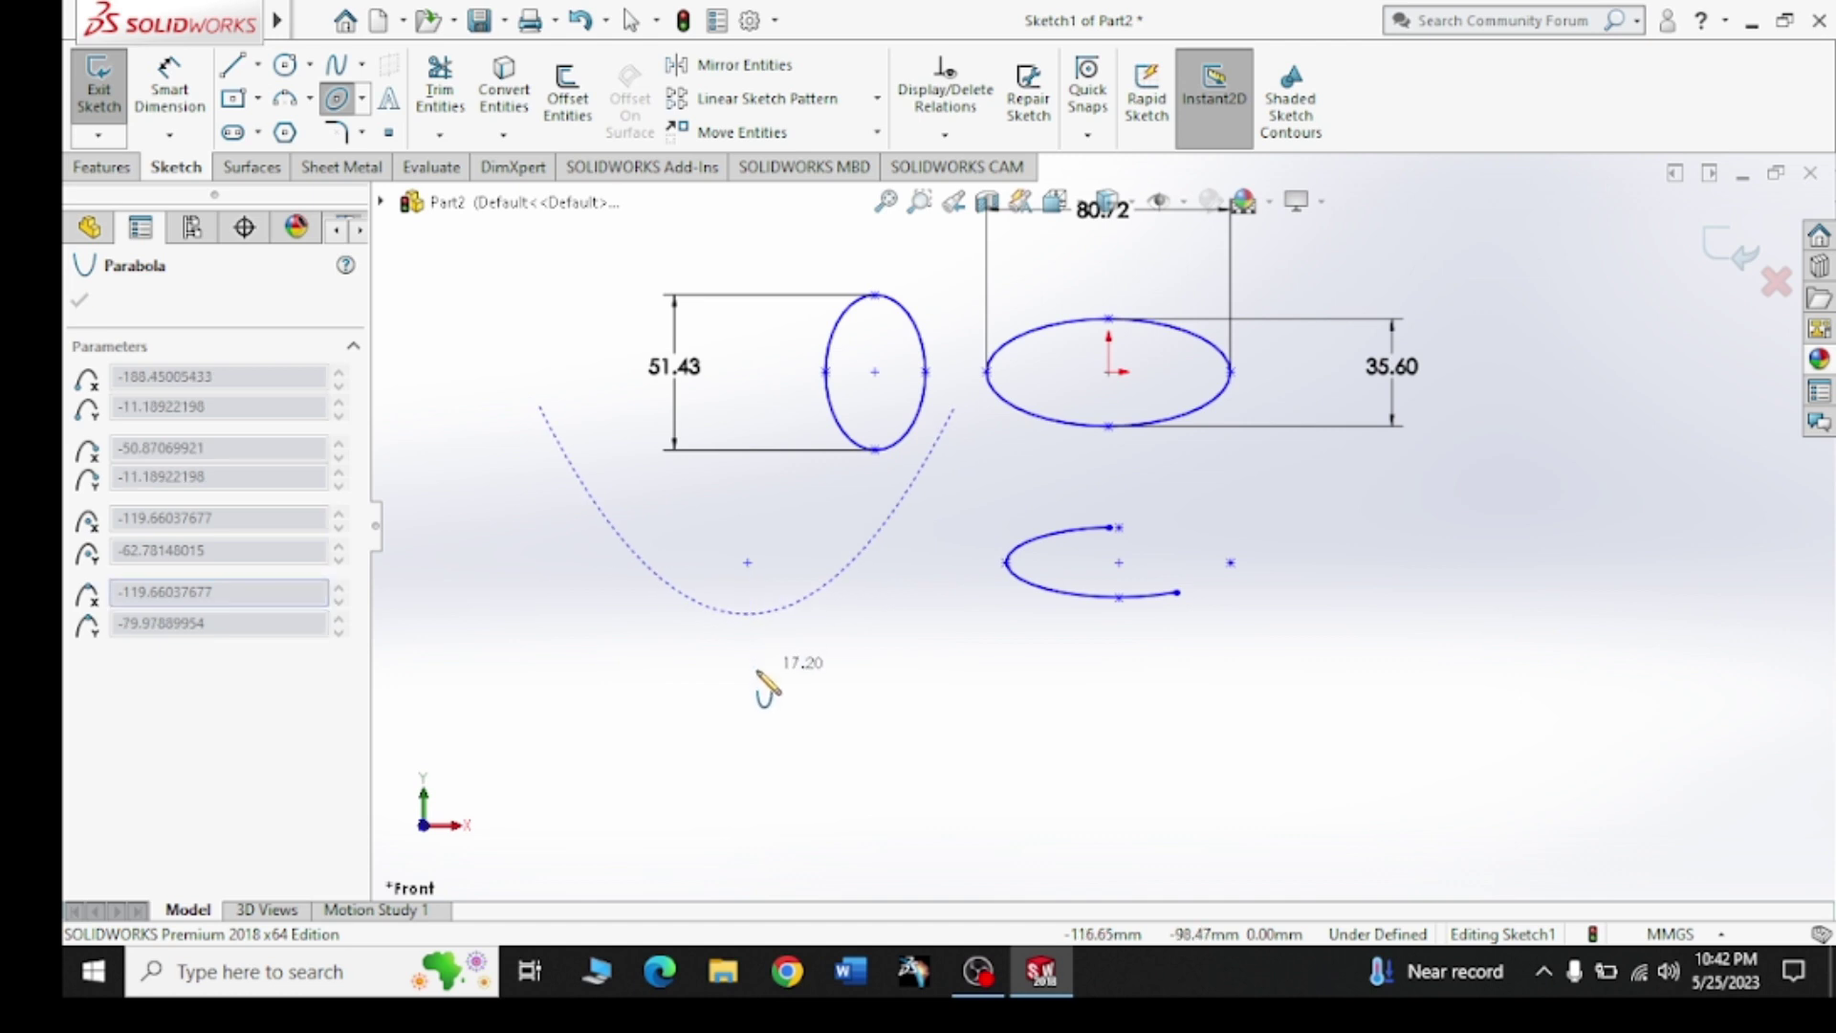
pyautogui.click(785, 608)
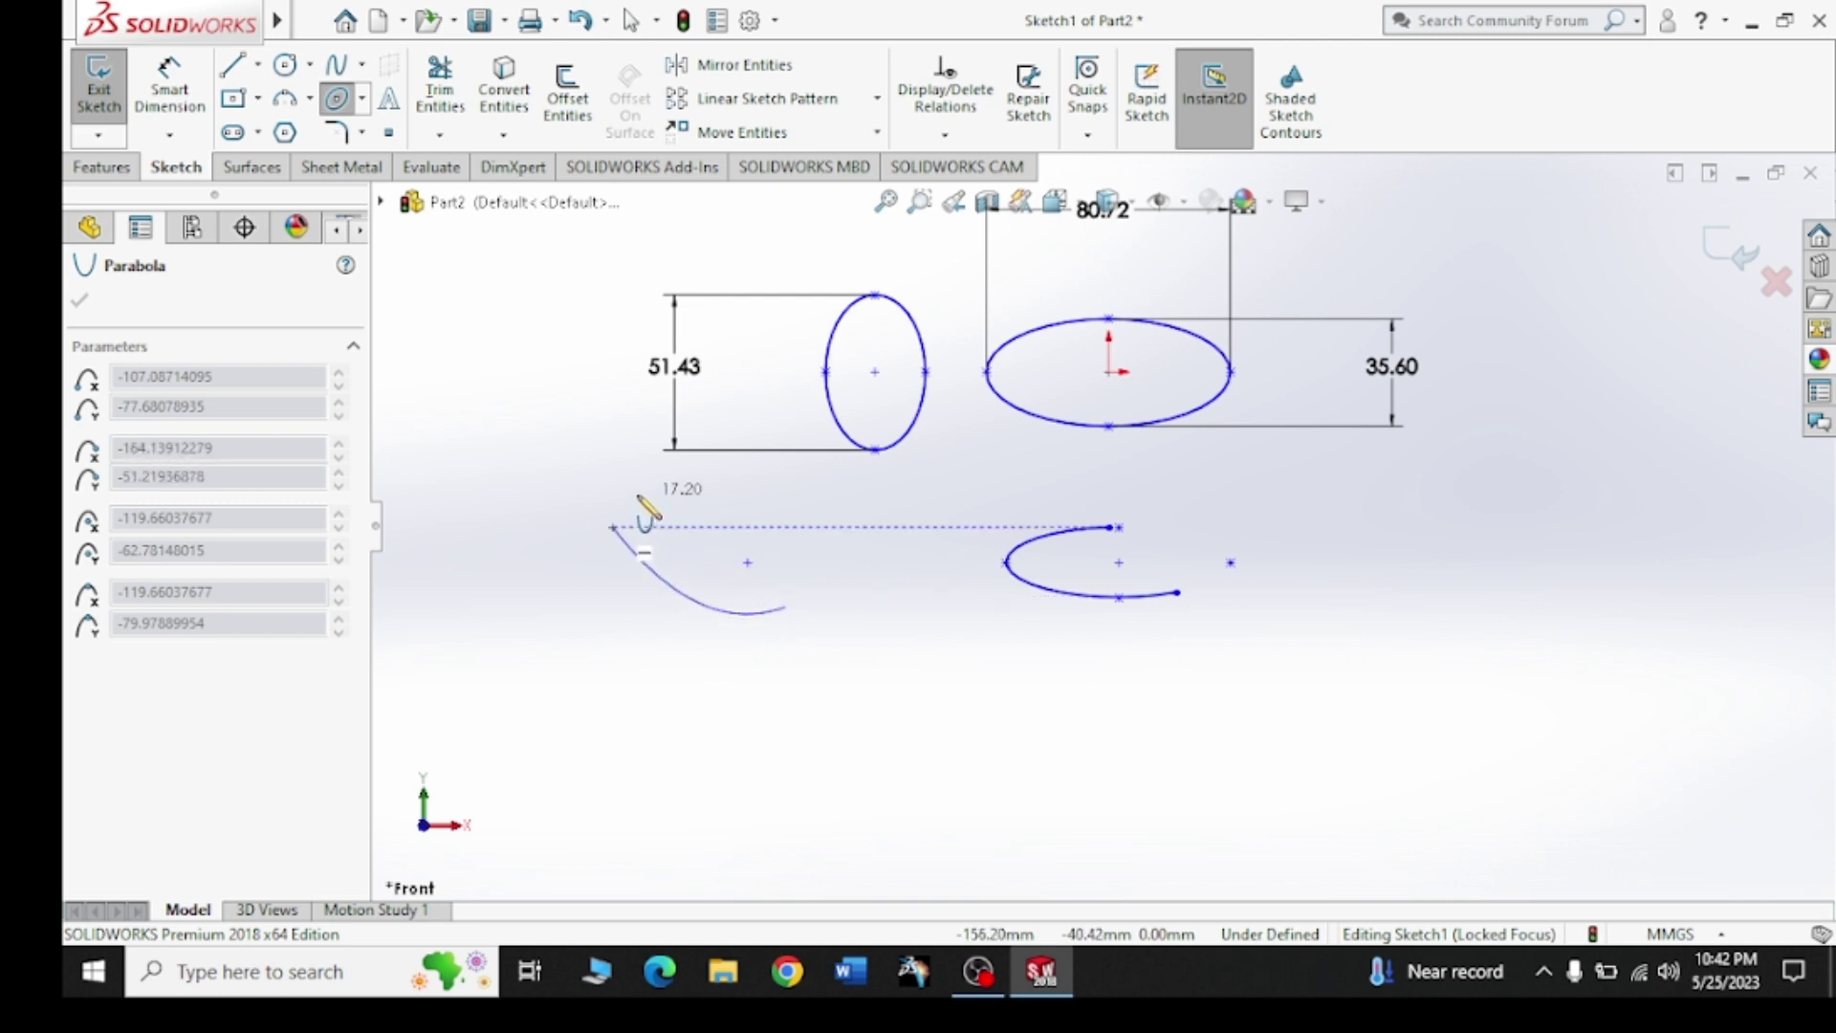
pyautogui.click(669, 540)
pyautogui.rightClick(744, 538)
pyautogui.click(749, 541)
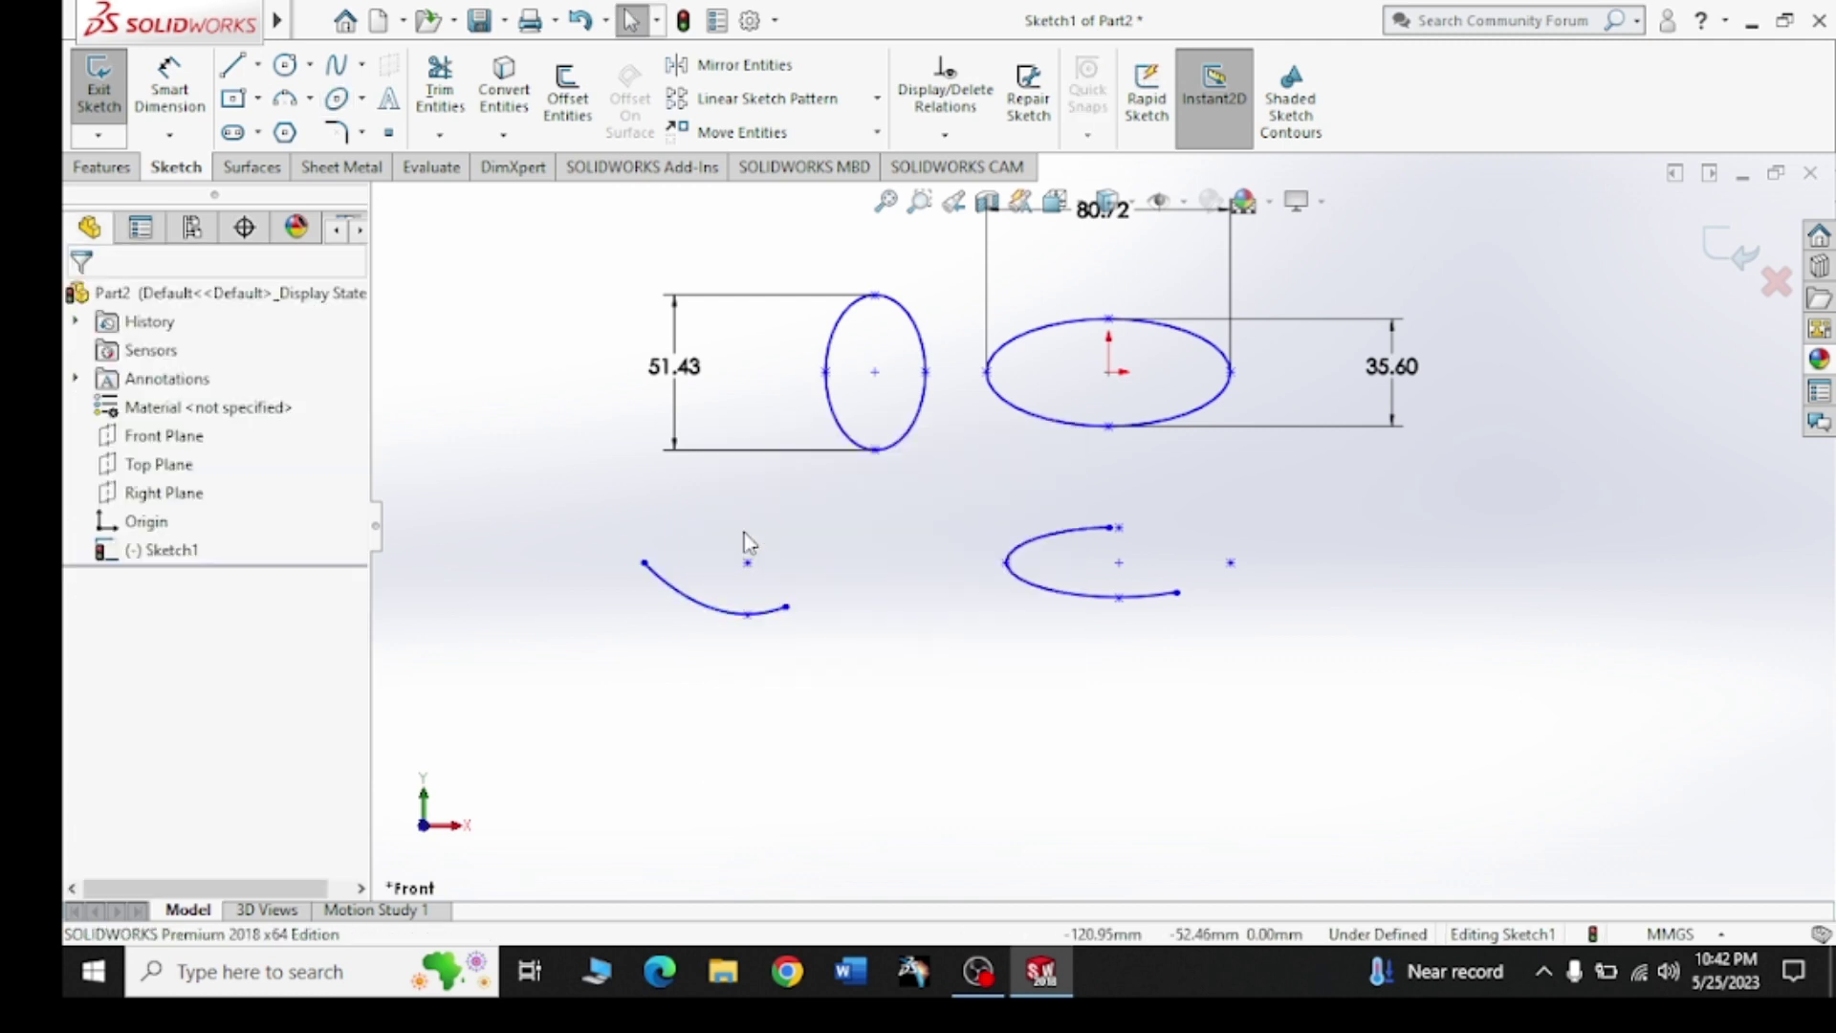
pyautogui.click(361, 98)
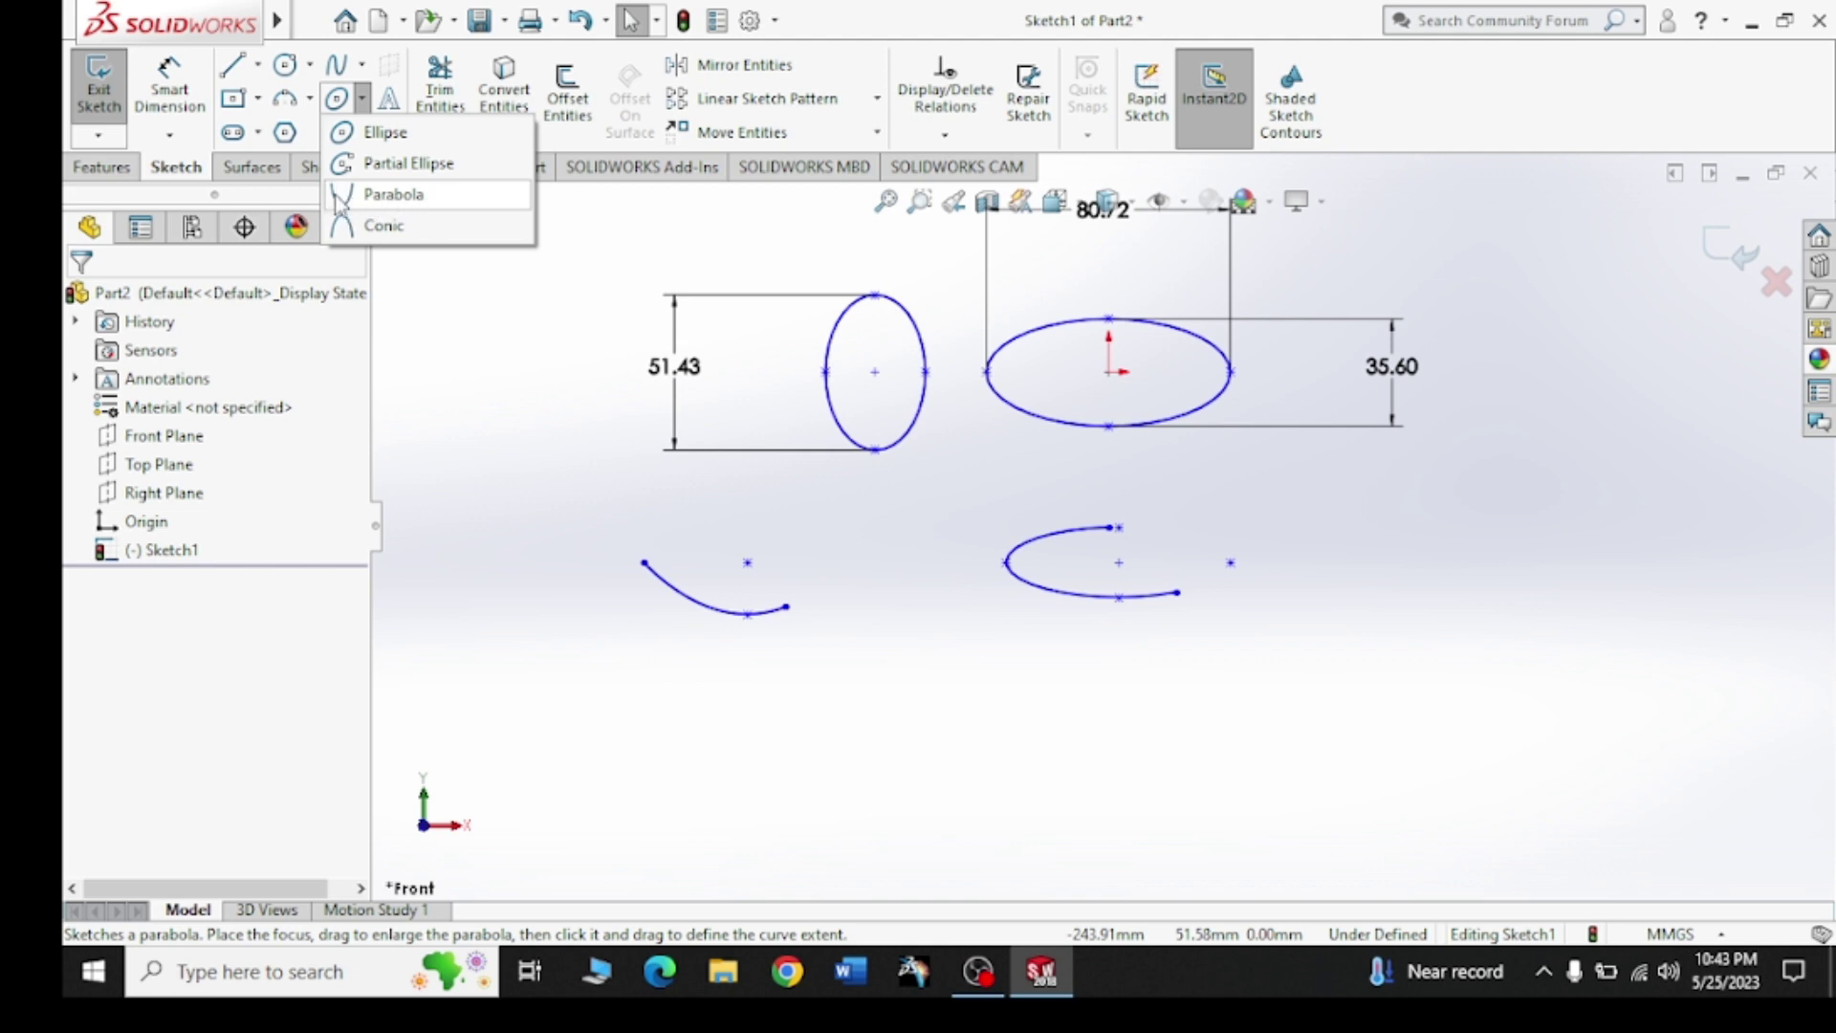
# Draw a small U-shaped conic curve between the parabola and the partial ellipse
pyautogui.click(385, 226)
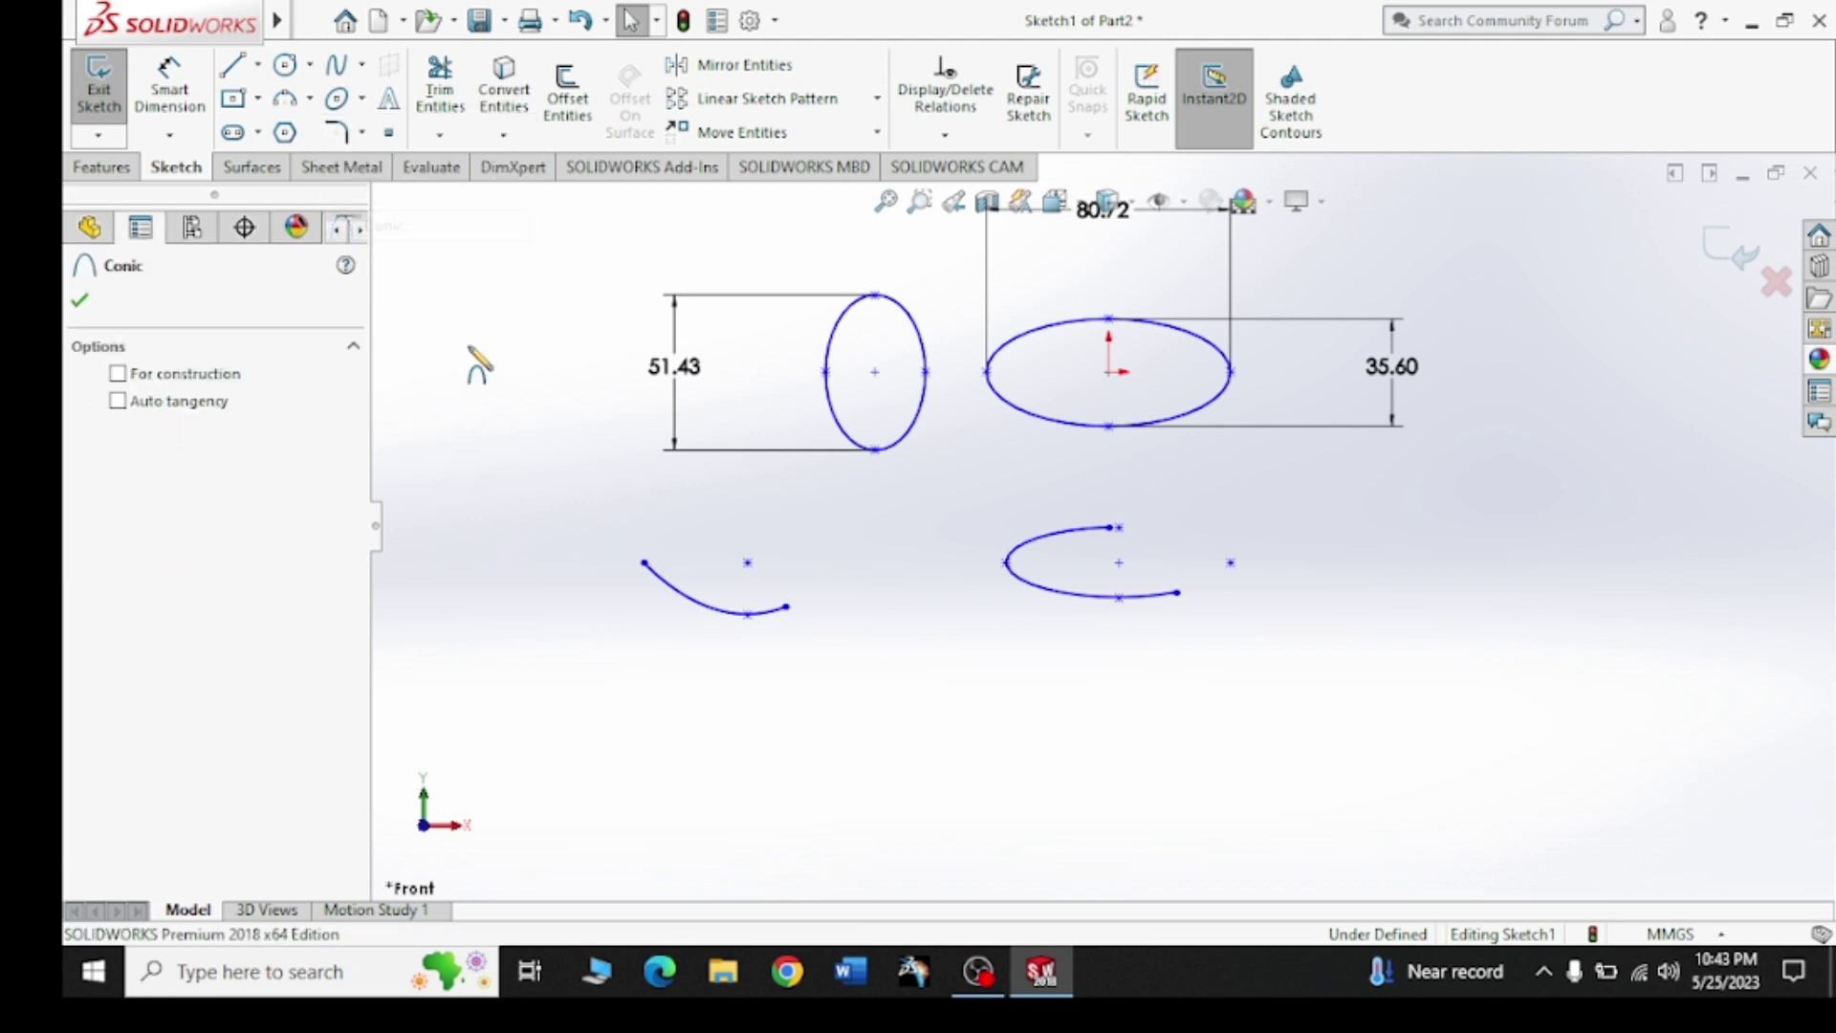
pyautogui.click(927, 606)
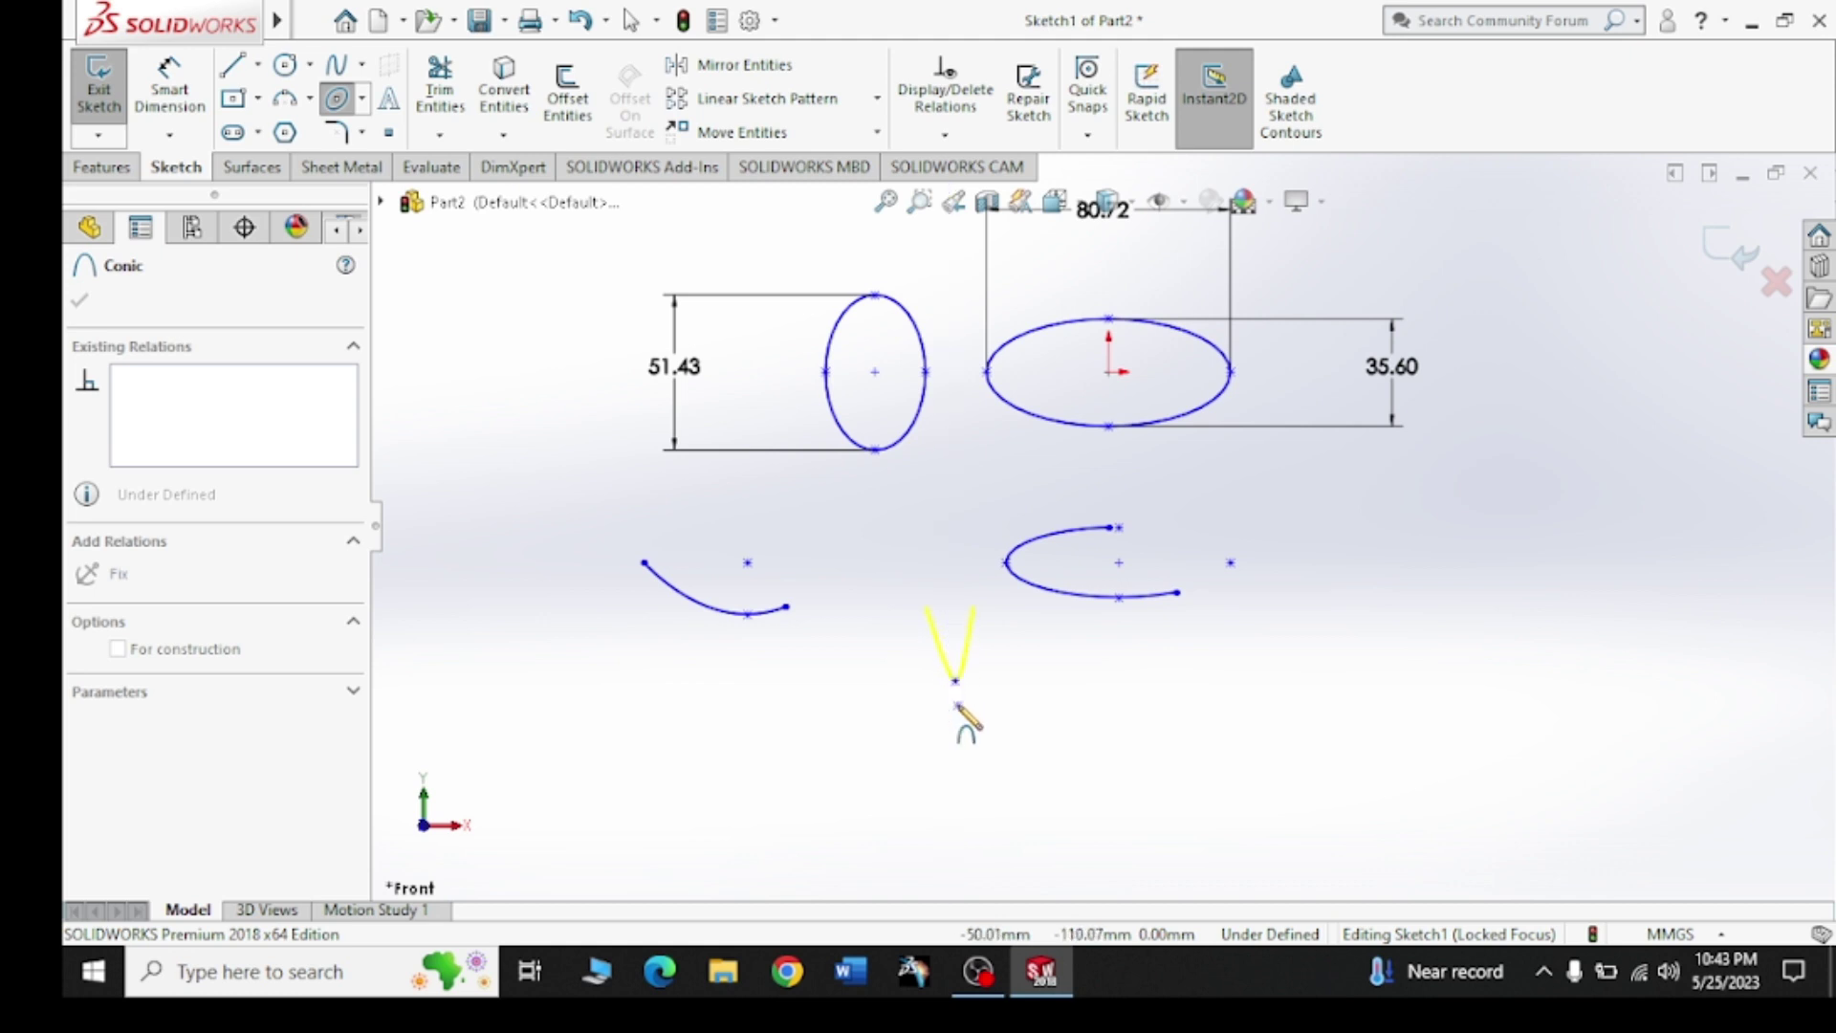
pyautogui.click(949, 675)
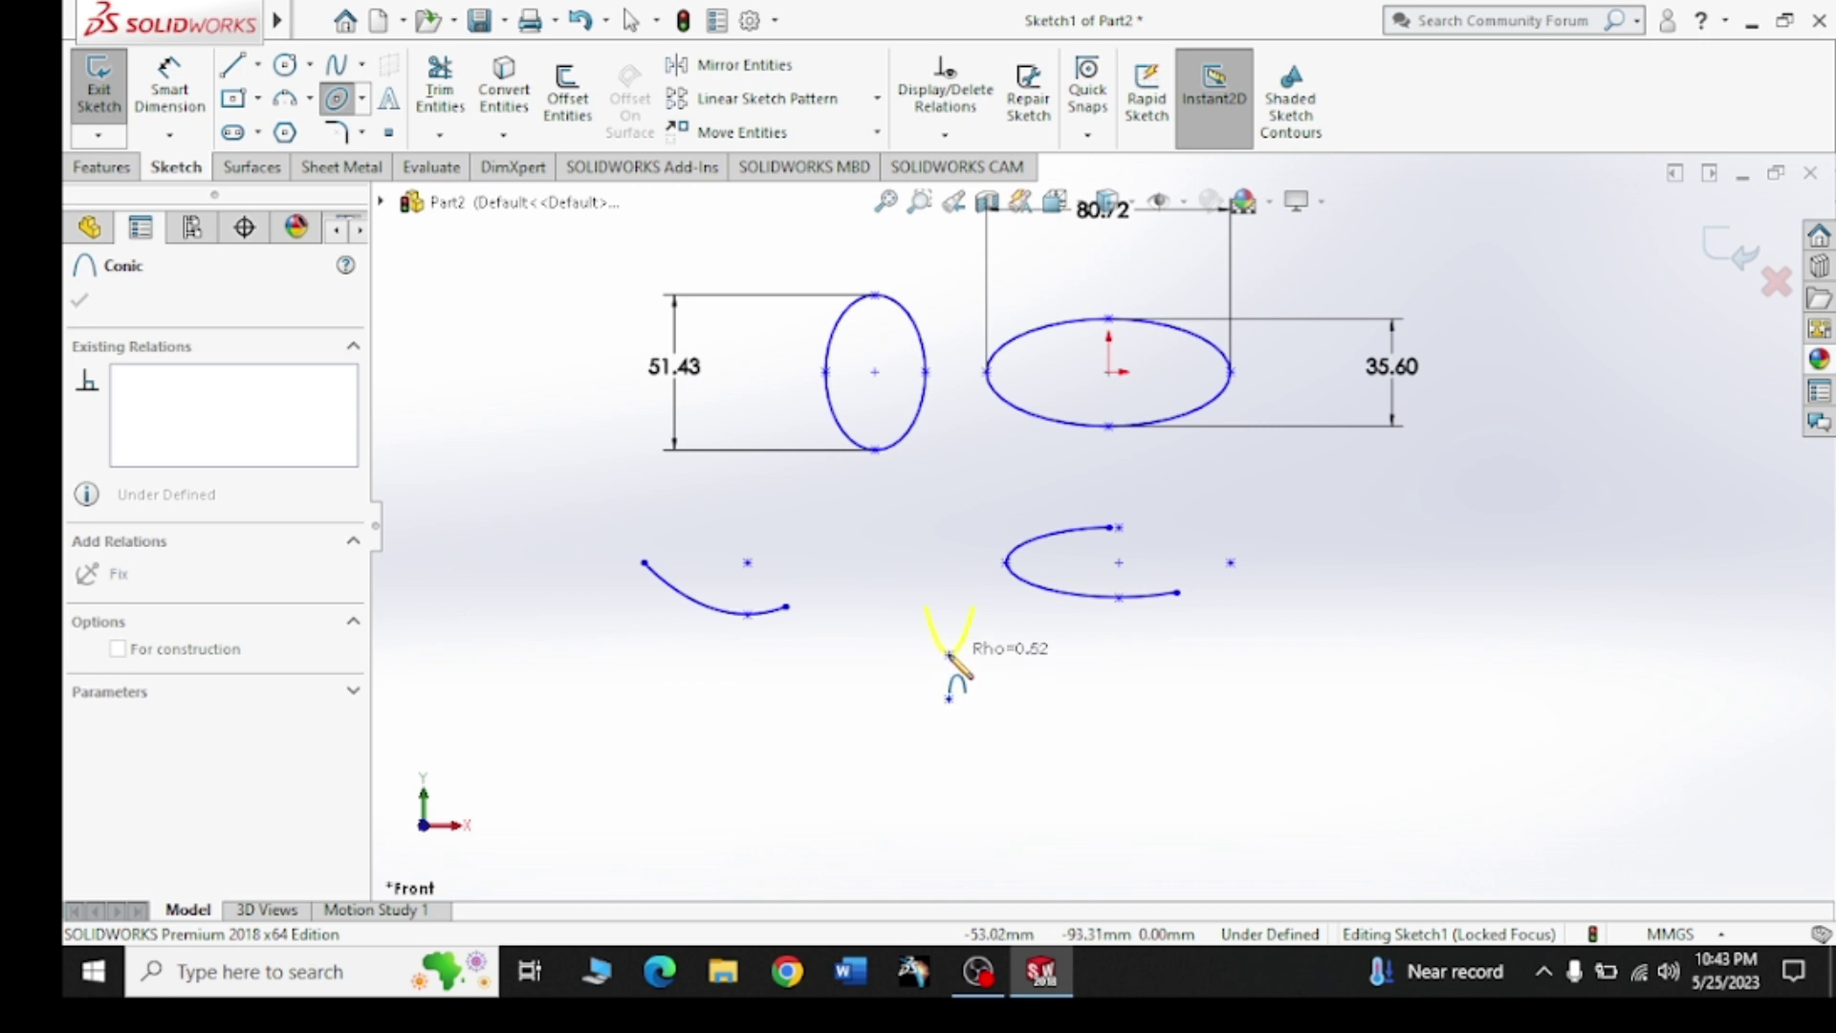
pyautogui.click(951, 677)
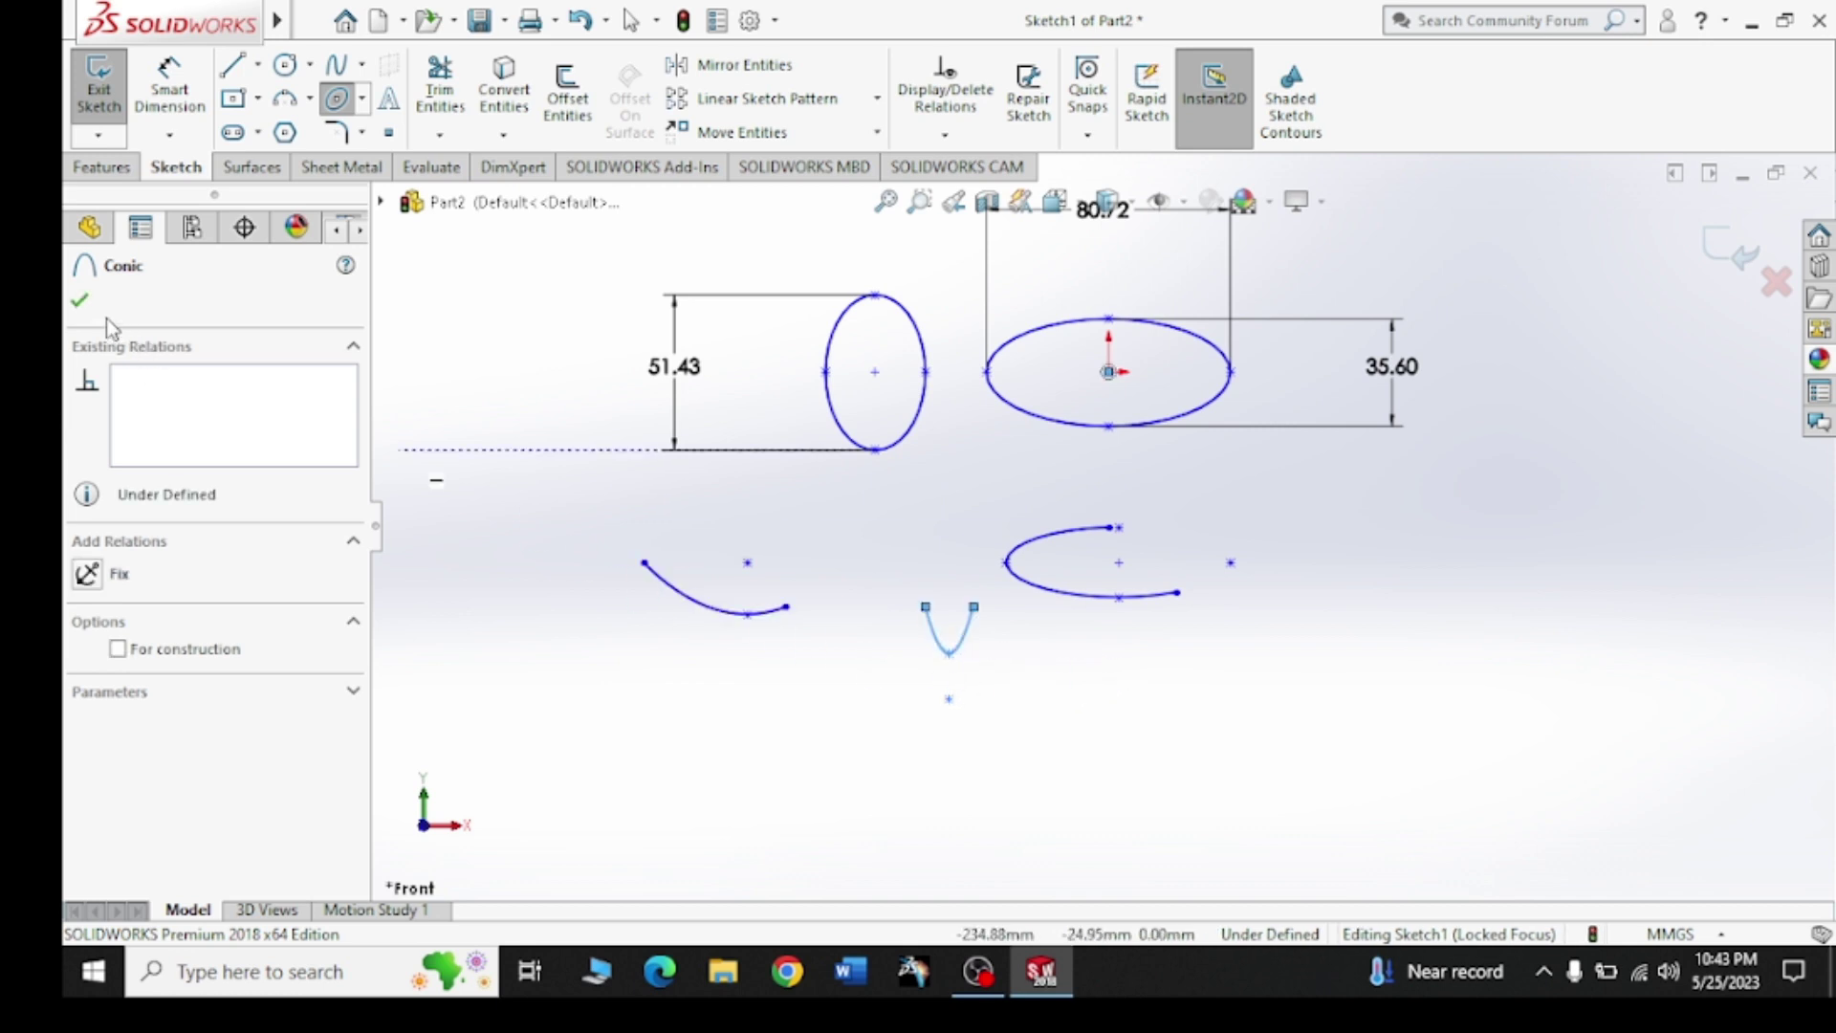
pyautogui.click(79, 301)
pyautogui.click(1018, 647)
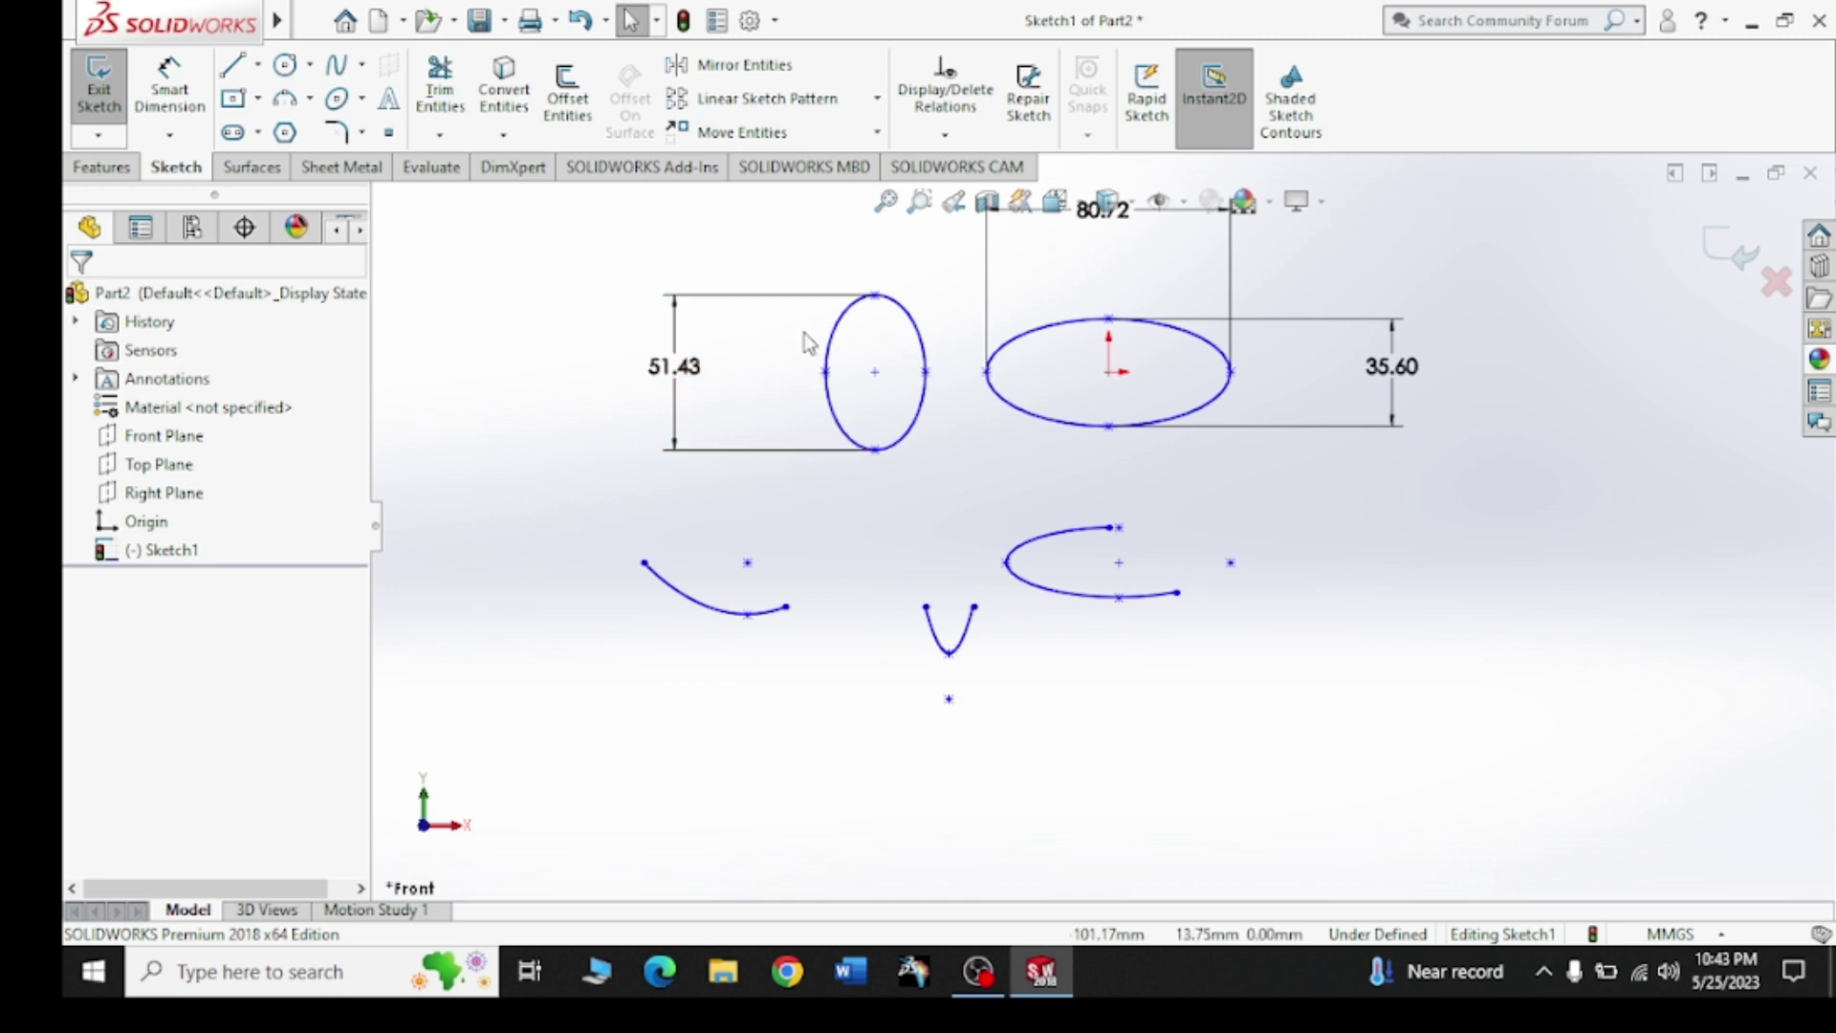
pyautogui.moveTo(790, 232); pyautogui.dragTo(1492, 527)
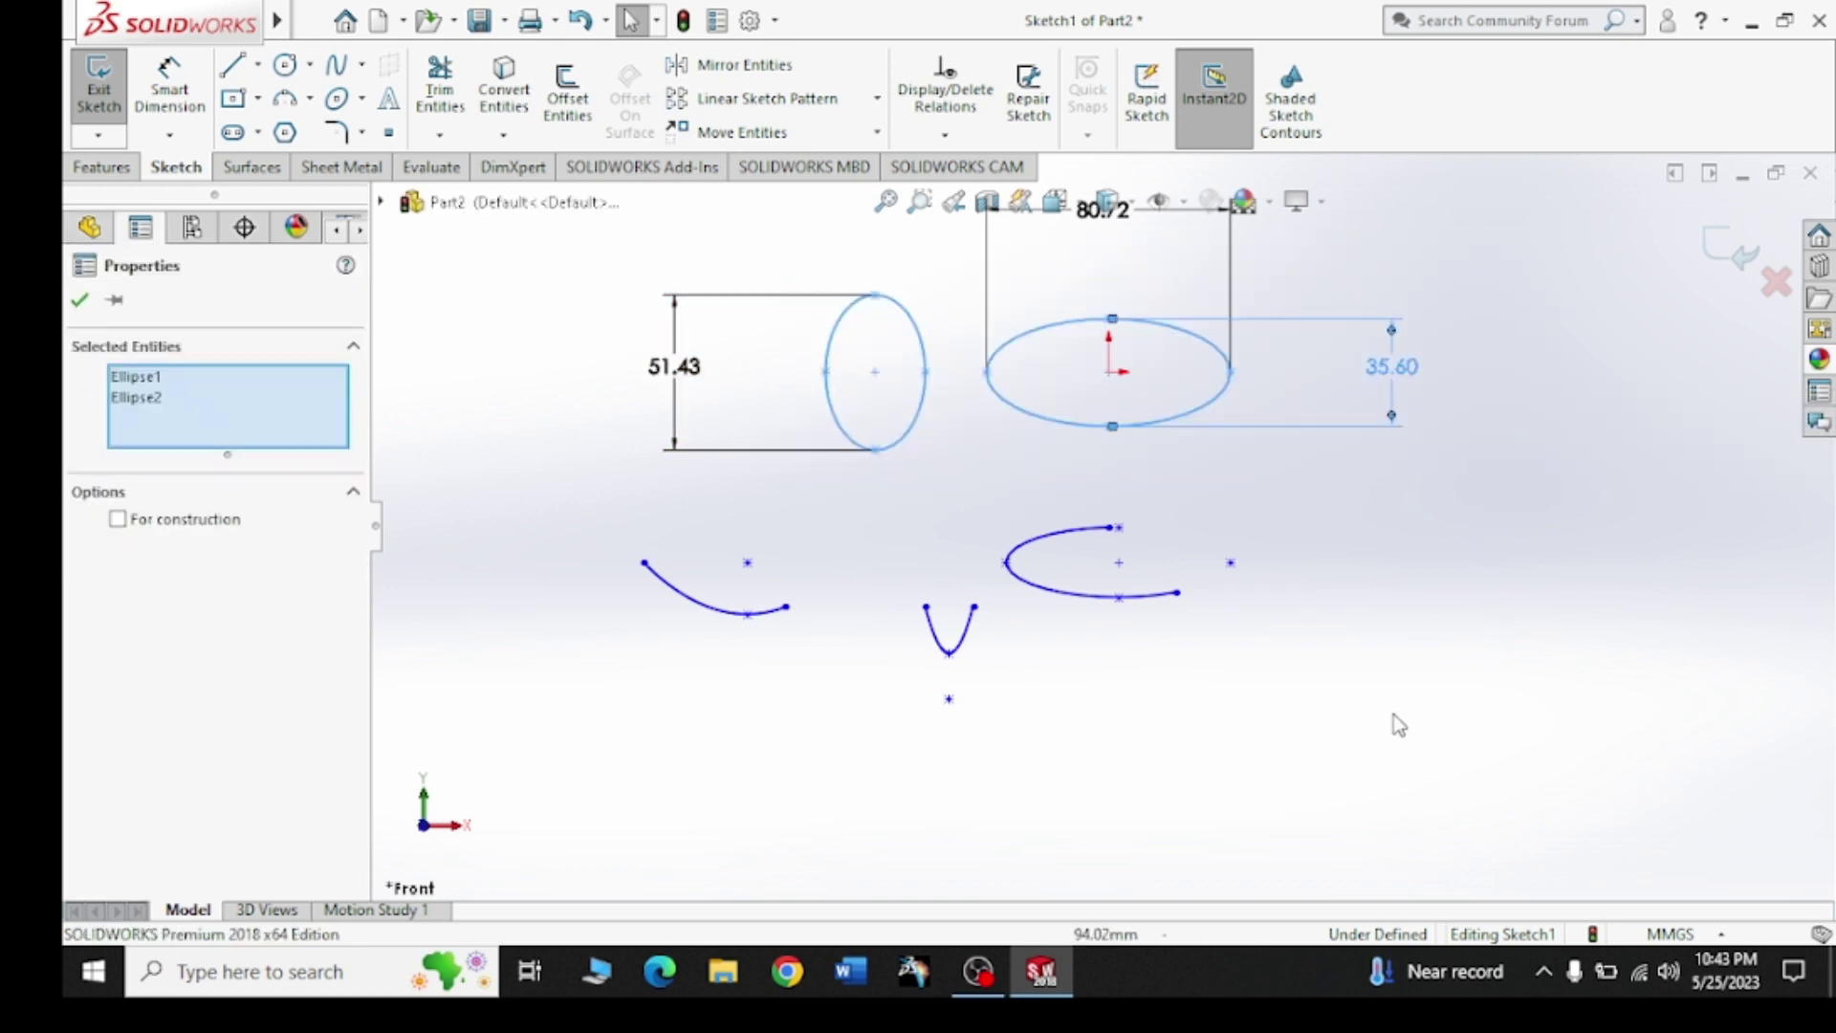
pyautogui.click(1393, 715)
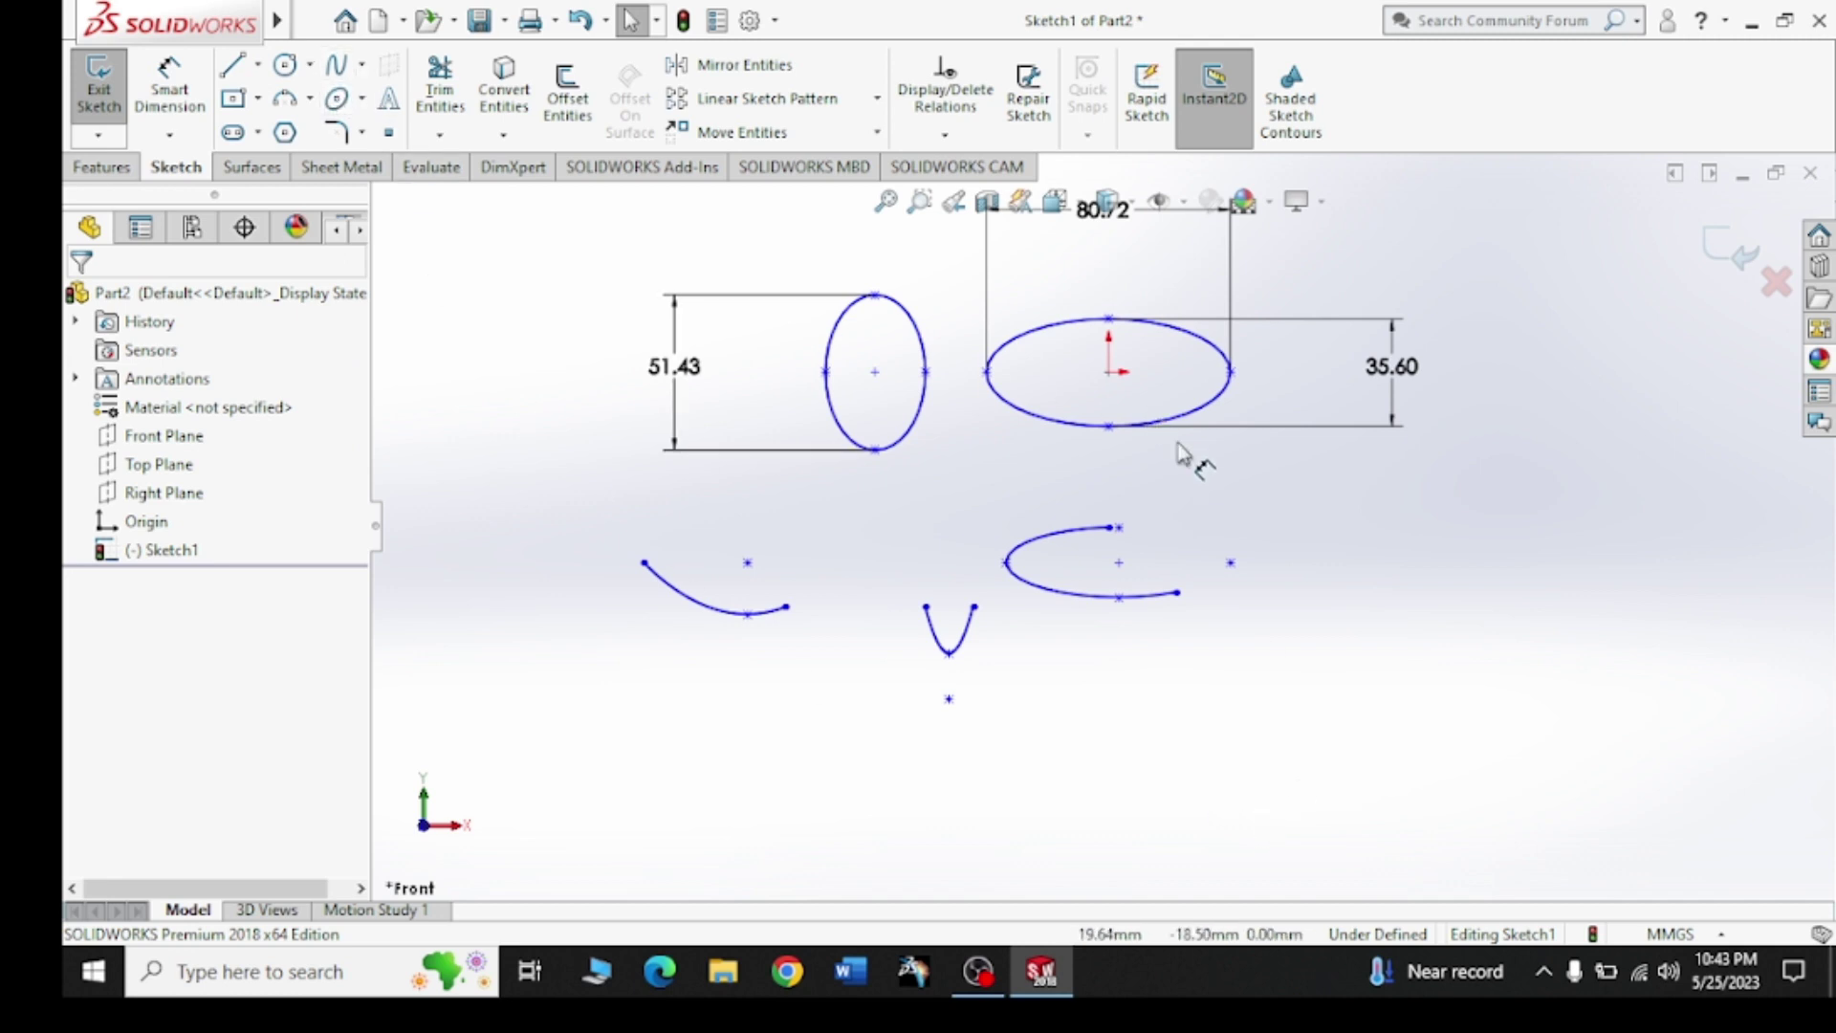
pyautogui.scroll(2, 1378, 390)
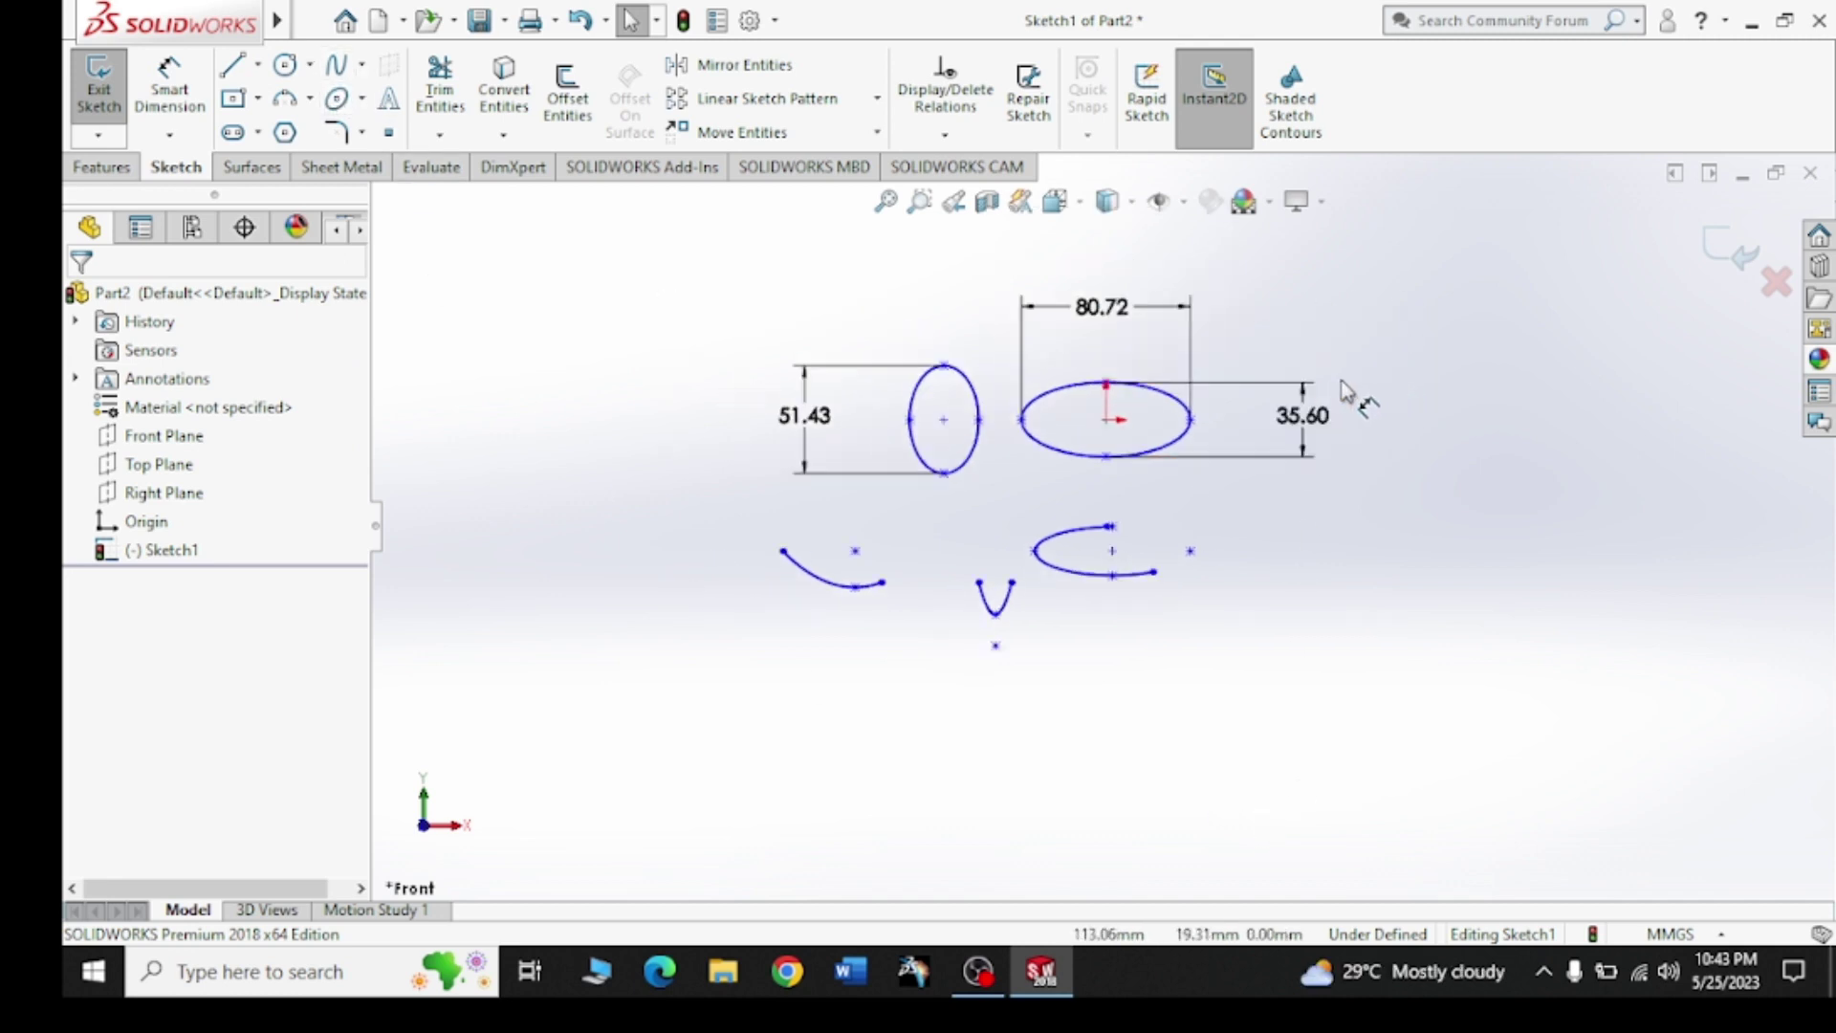
pyautogui.scroll(3, 1301, 373)
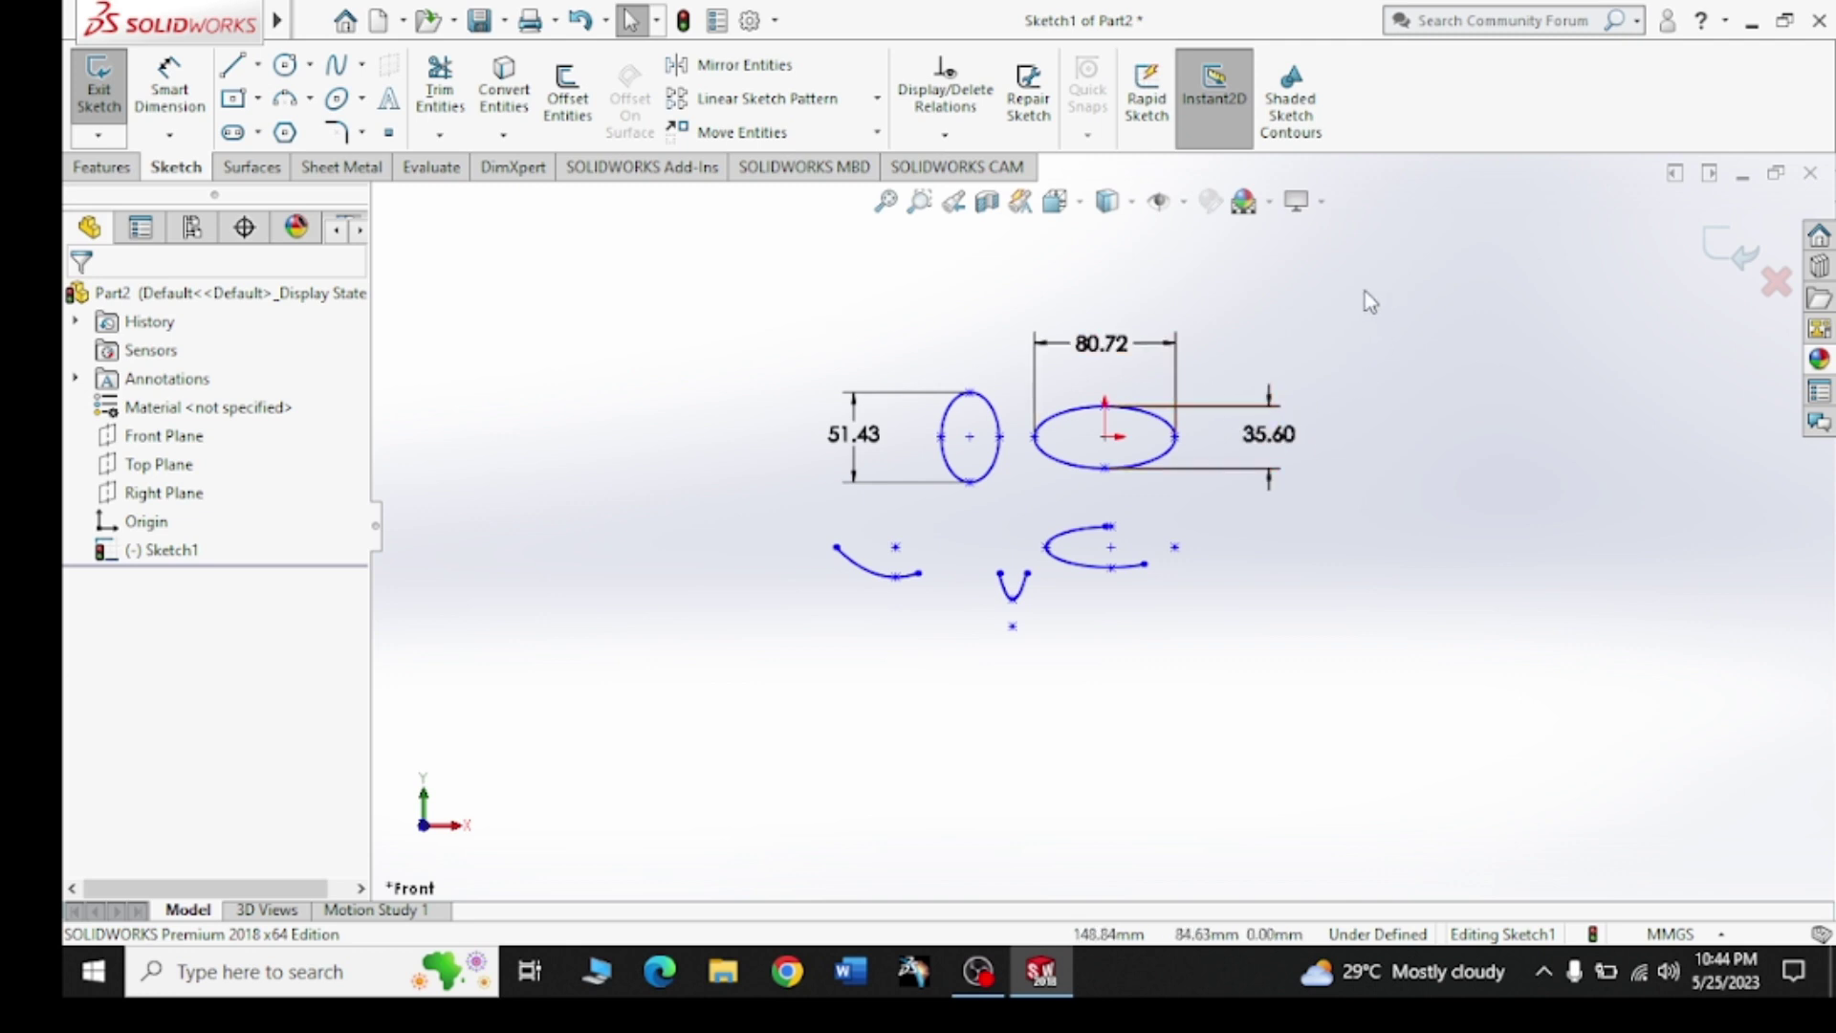
# Box-select and delete all ellipses, dimensions, the parabola, partial ellipse and conic
pyautogui.moveTo(1364, 291); pyautogui.dragTo(786, 648)
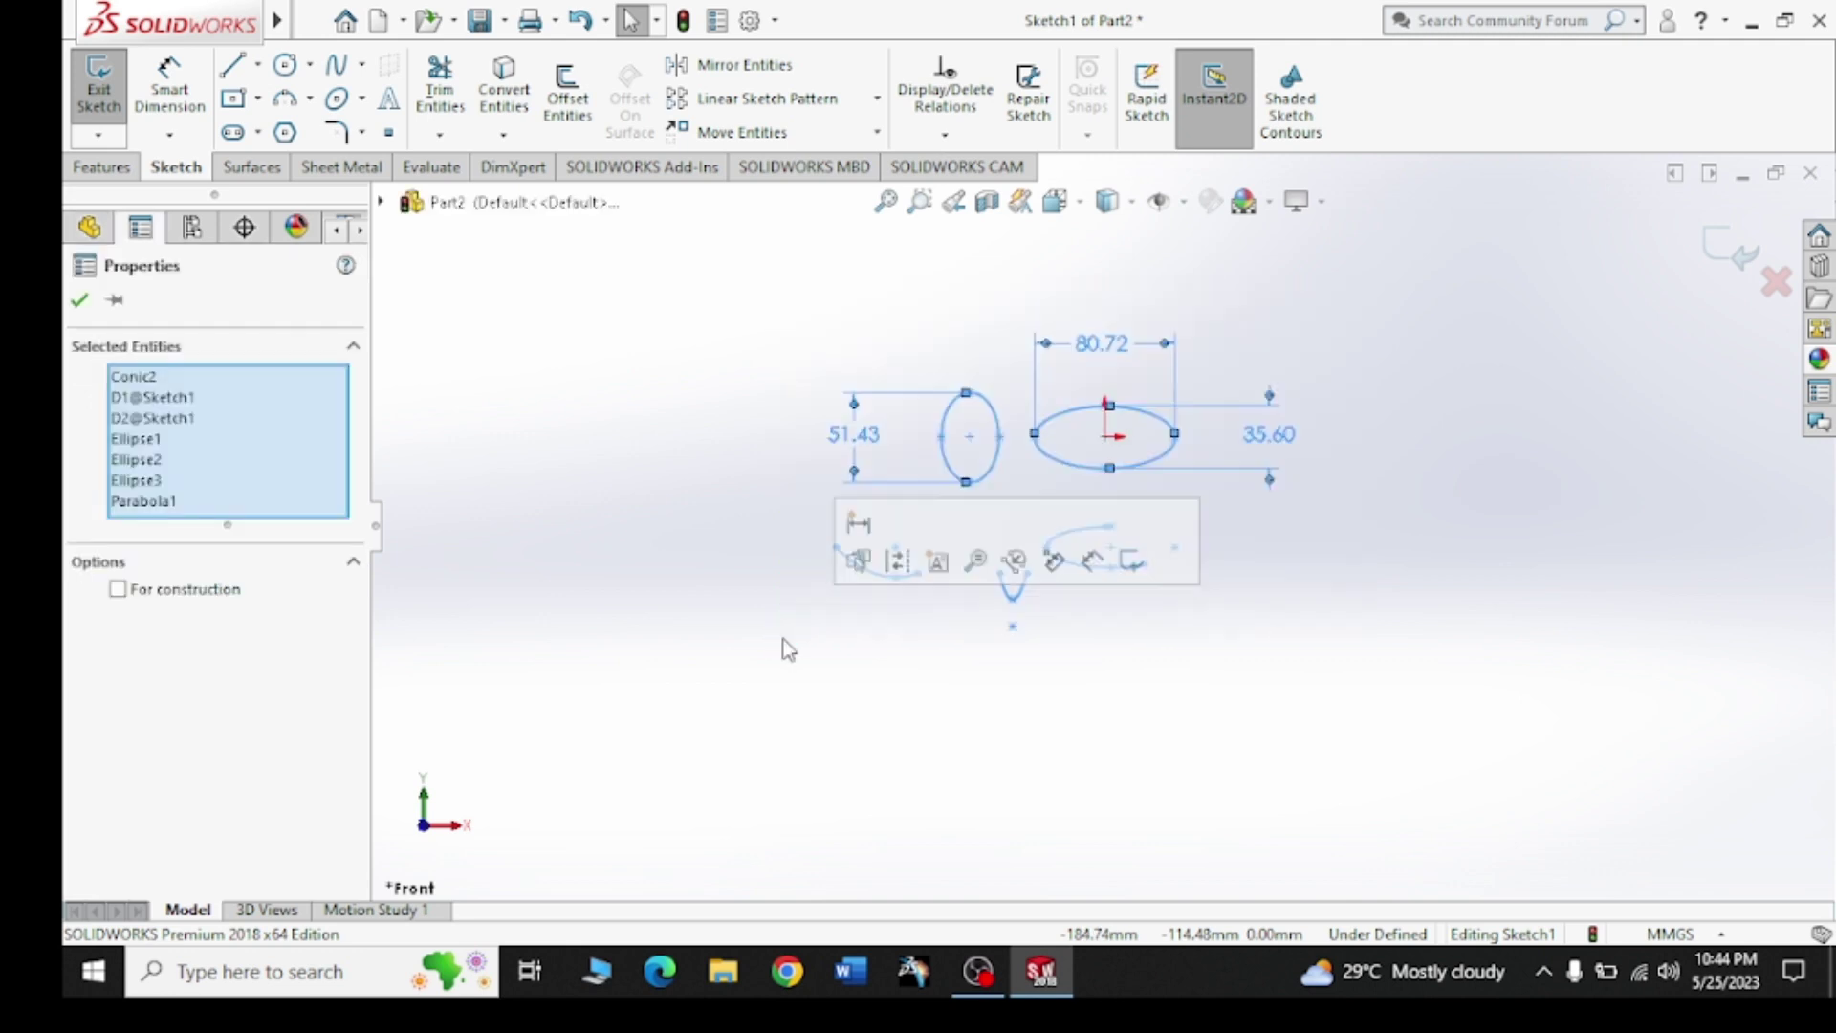
pyautogui.press('Delete')
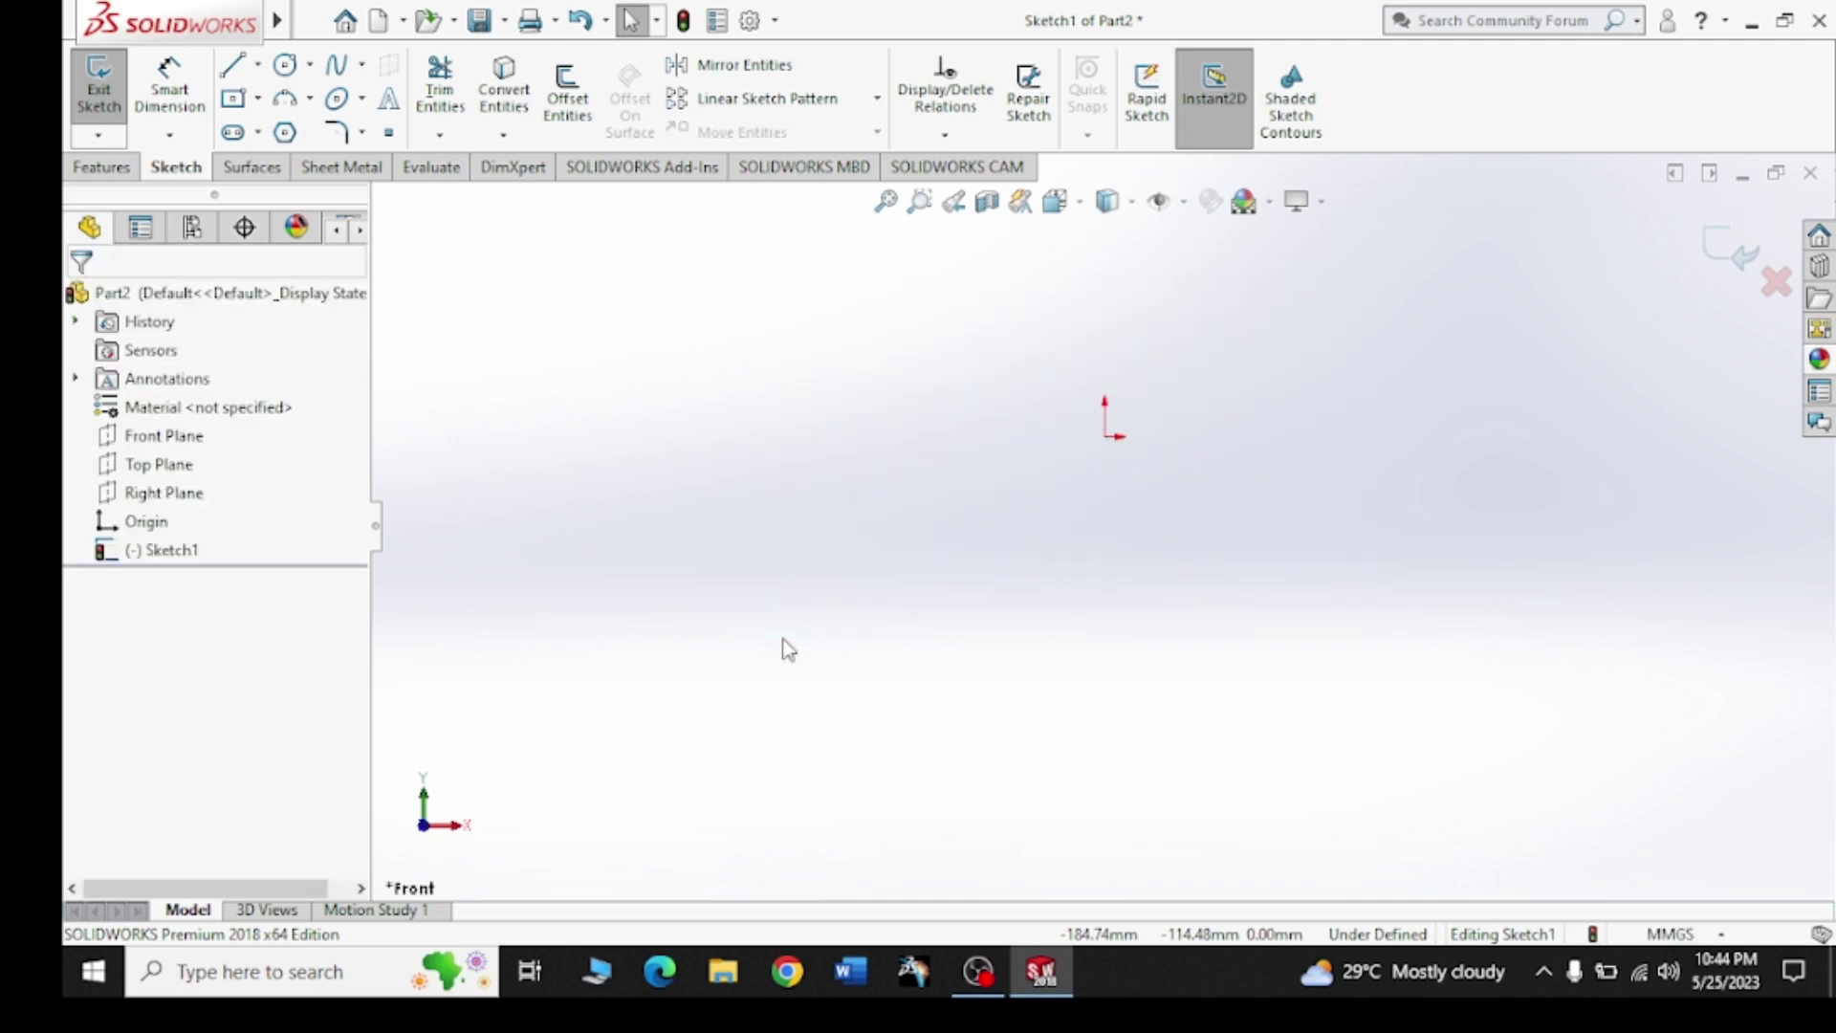